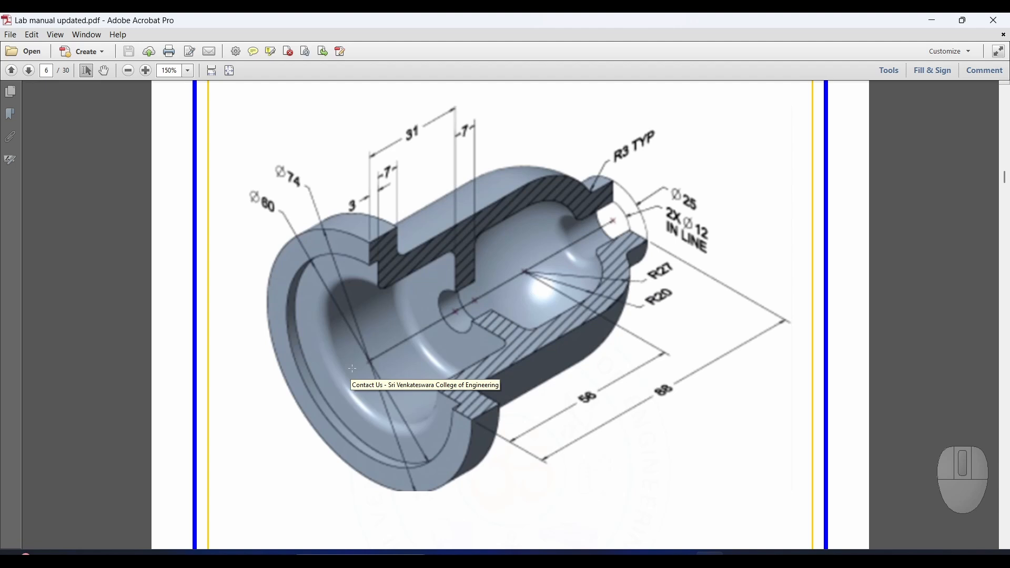
# Trace the part's centre axis and the outer edge of the flange section on the reference drawing
pyautogui.hotkey('ctrl', '2')
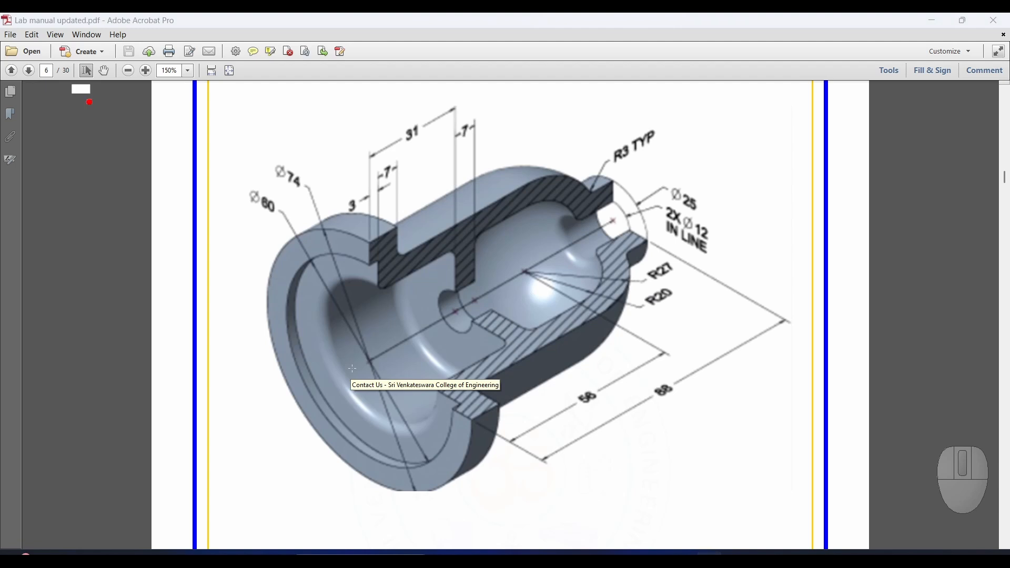
pyautogui.moveTo(380, 358)
pyautogui.mouseDown()
pyautogui.moveTo(505, 302)
pyautogui.moveTo(590, 234)
pyautogui.mouseUp()
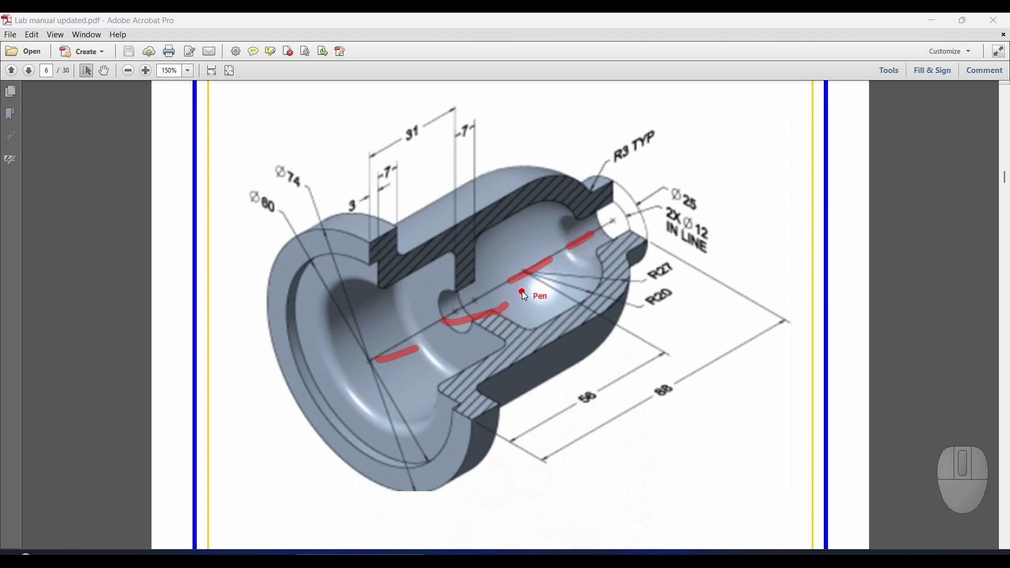
pyautogui.click(370, 264)
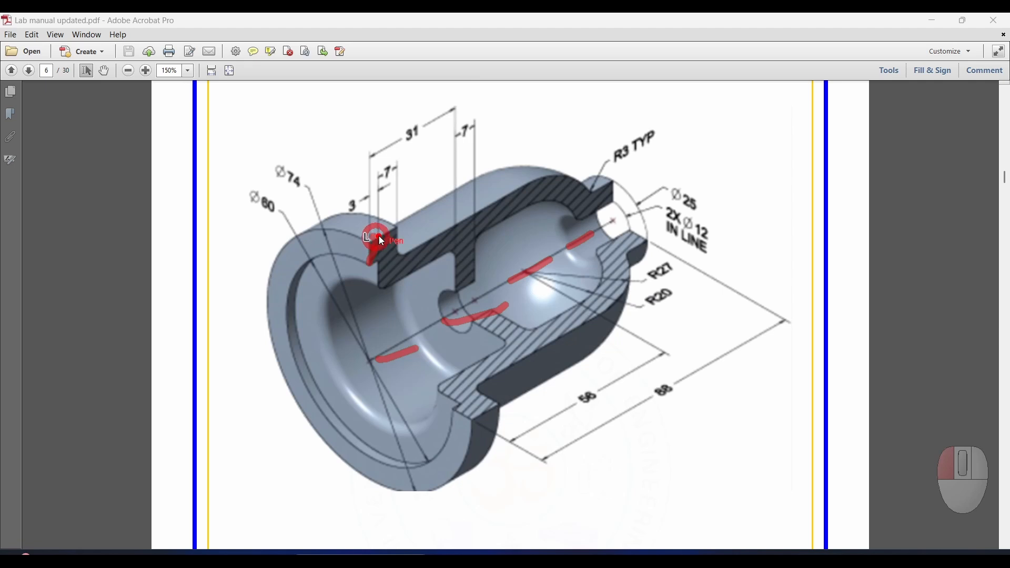
pyautogui.moveTo(378, 237); pyautogui.dragTo(396, 228)
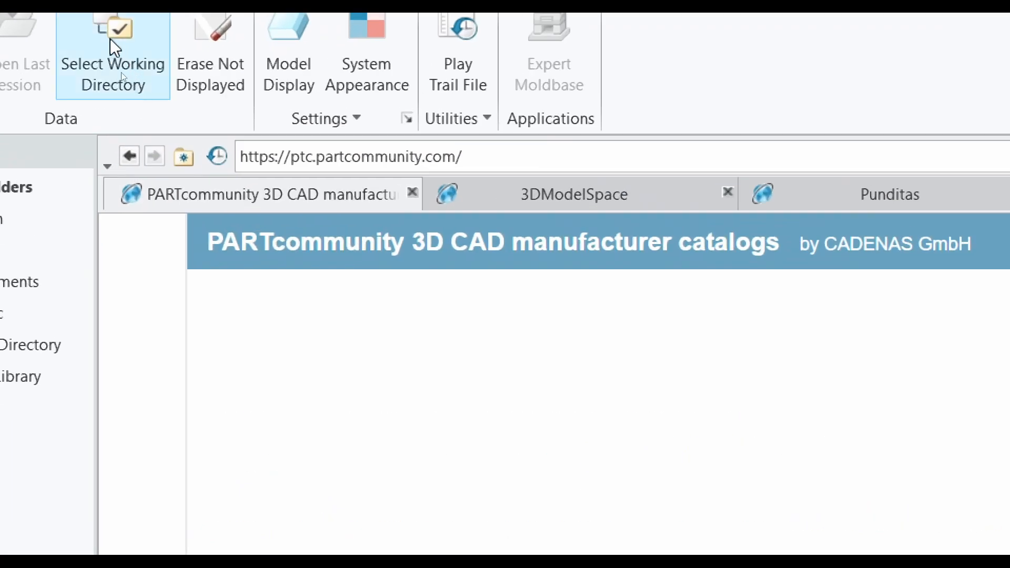
# In Creo Parametric, create a folder named EX2A inside E:\Creo Model and set it as the working directory
pyautogui.click(113, 53)
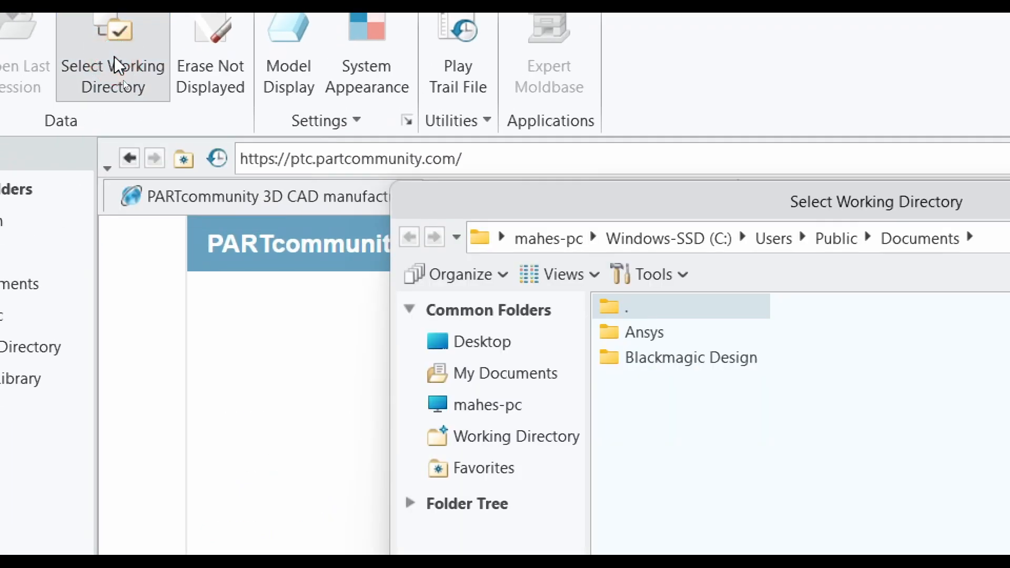
pyautogui.click(462, 401)
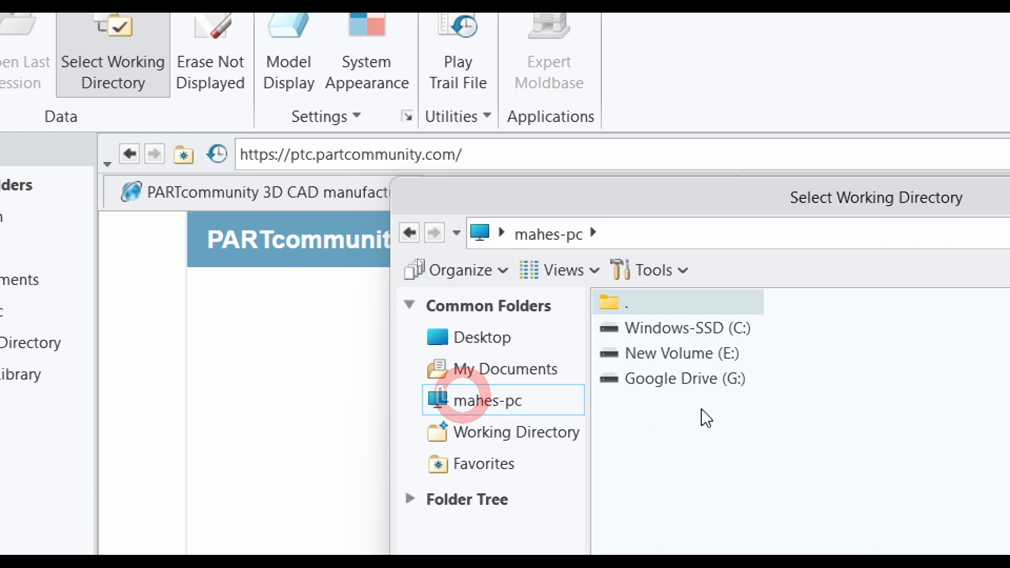
pyautogui.doubleClick(678, 354)
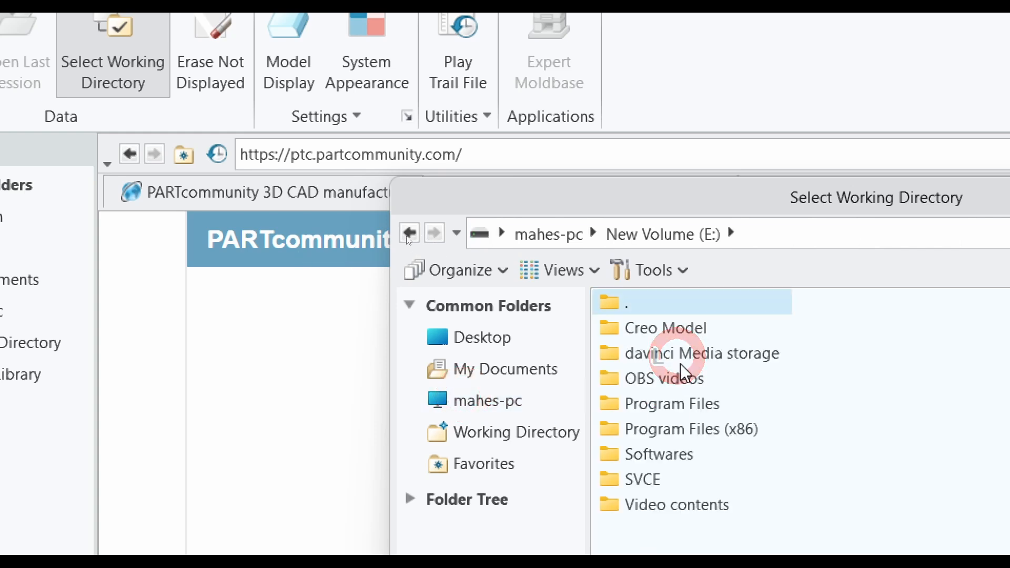
pyautogui.doubleClick(666, 331)
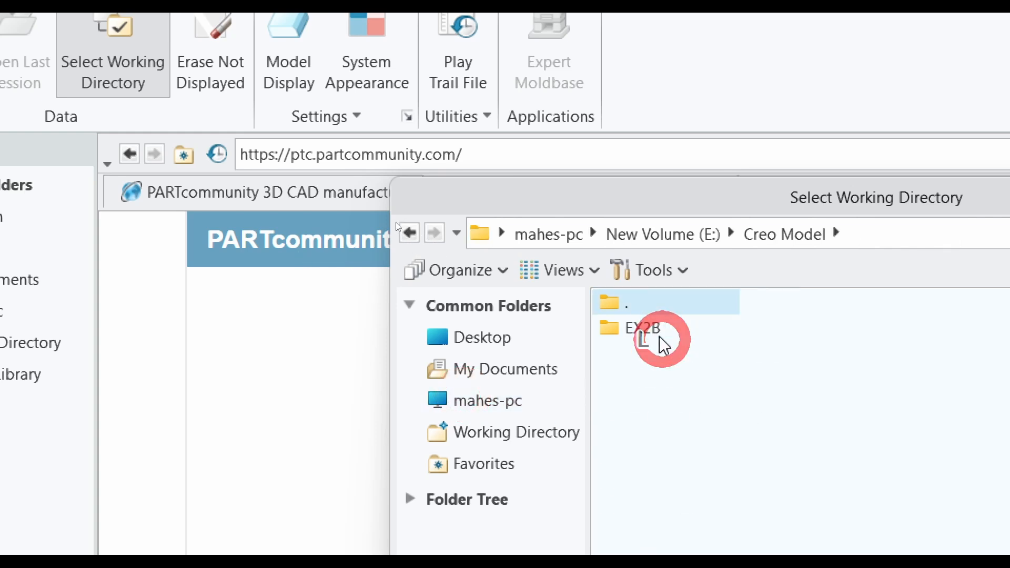
pyautogui.rightClick(667, 384)
pyautogui.click(778, 480)
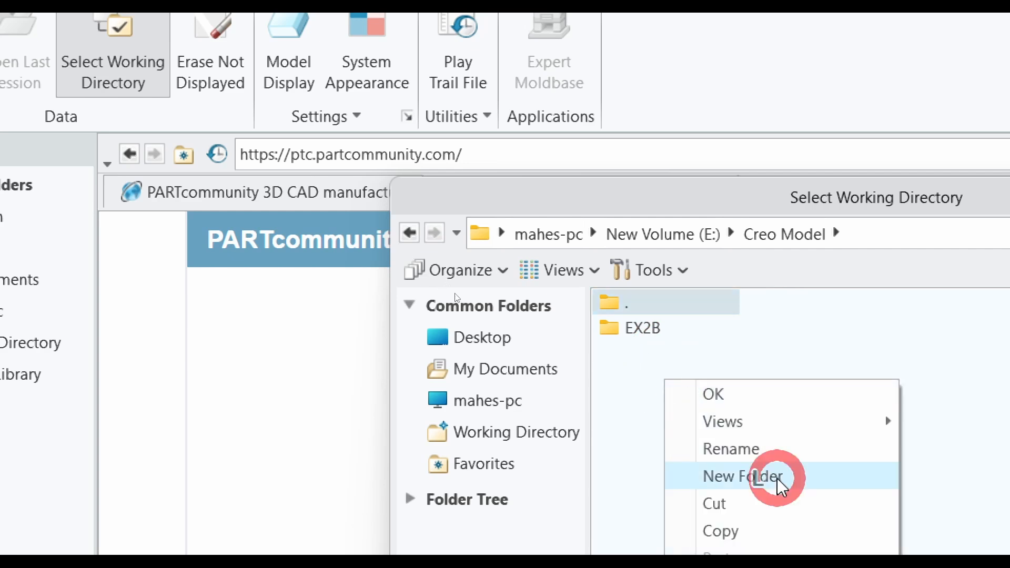
pyautogui.write('EX2')
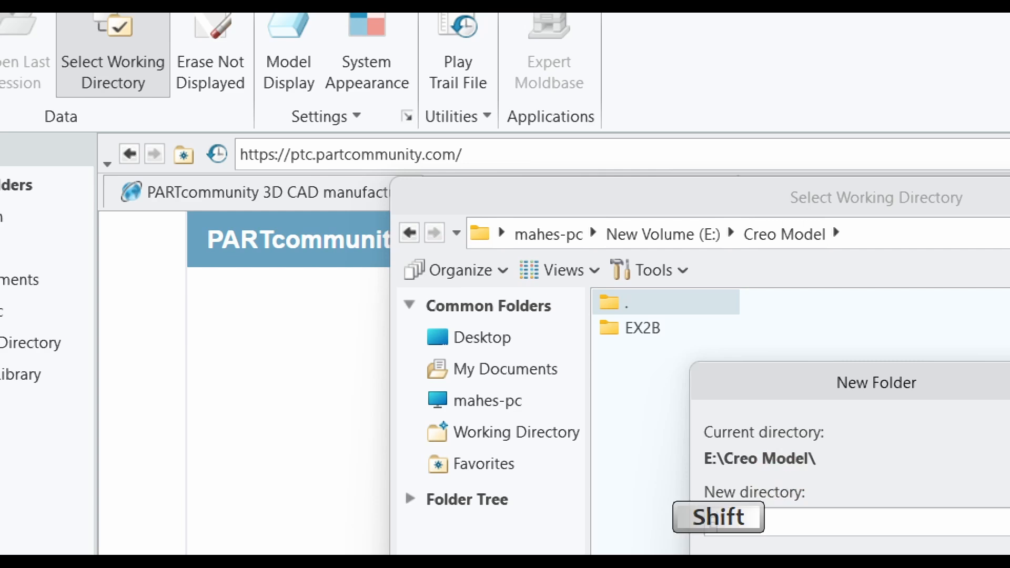
pyautogui.write('A')
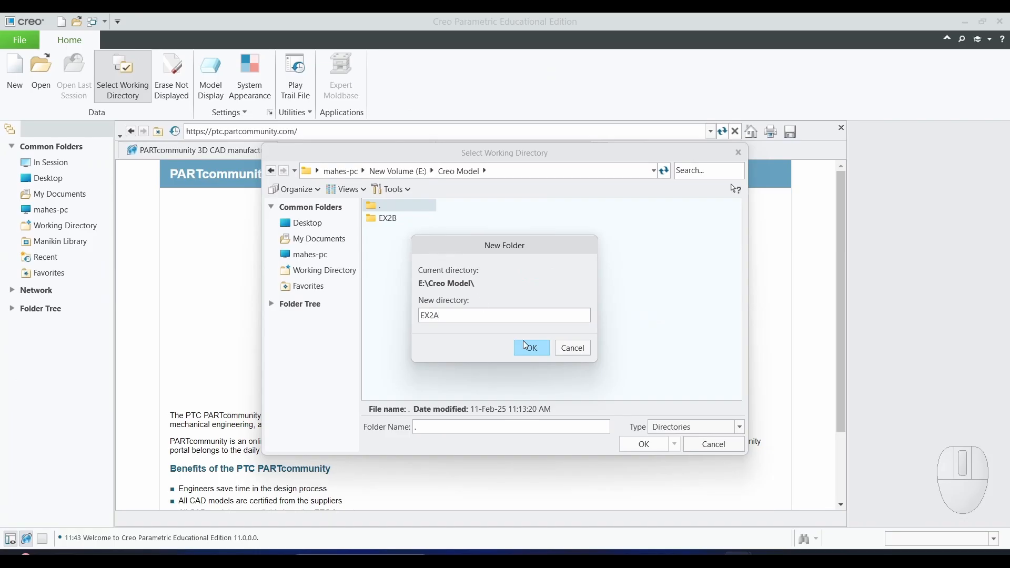
pyautogui.click(918, 567)
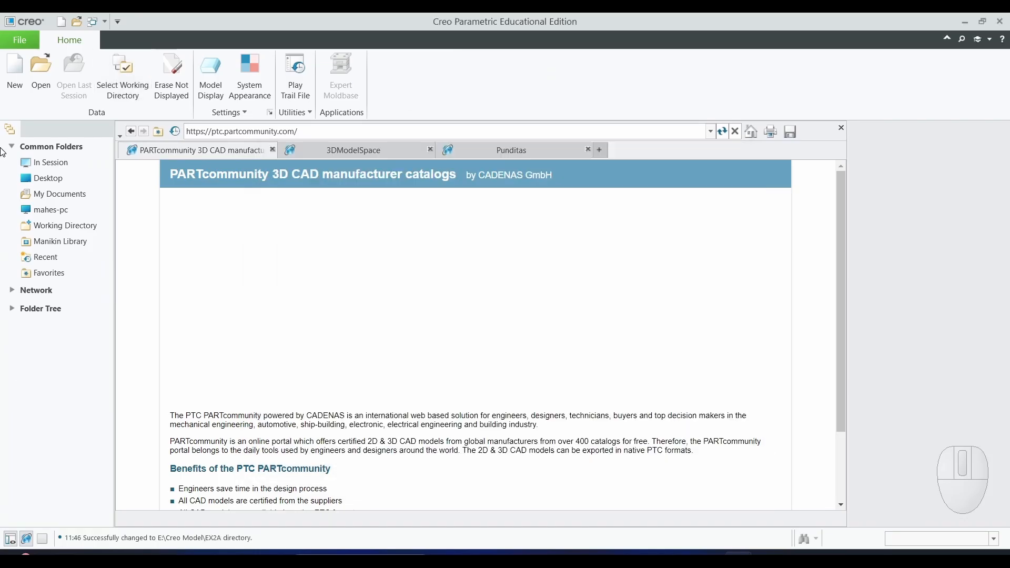
# Create a solid part named valve using the mmns_harn_part_abs template instead of the default template
pyautogui.click(17, 79)
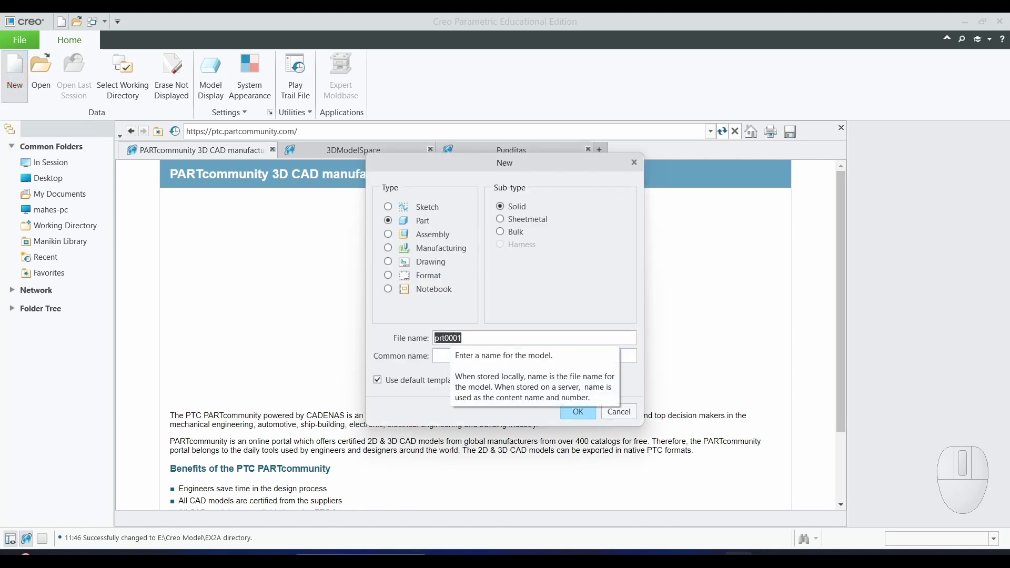
pyautogui.write('valve')
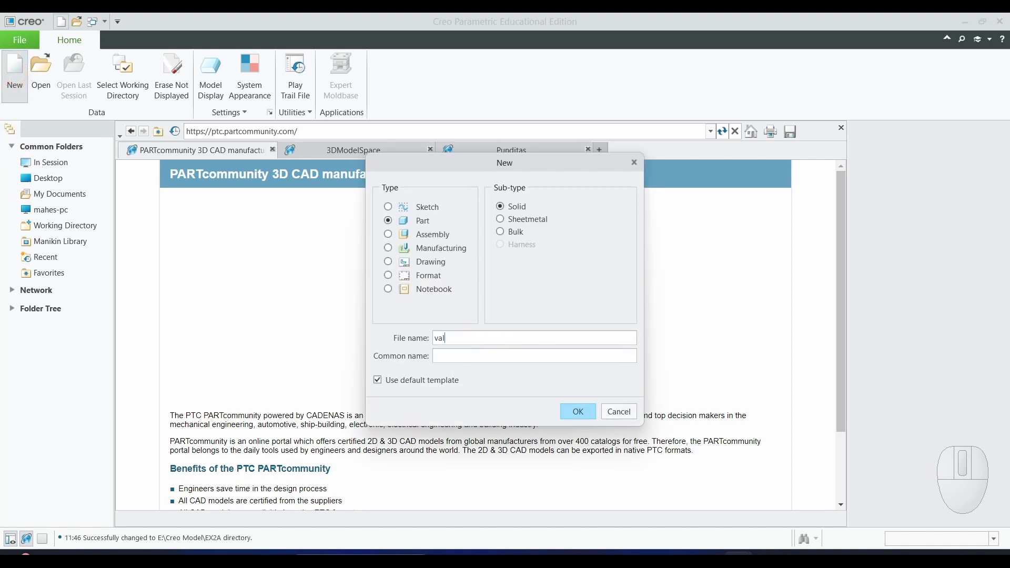
pyautogui.click(378, 381)
pyautogui.click(579, 413)
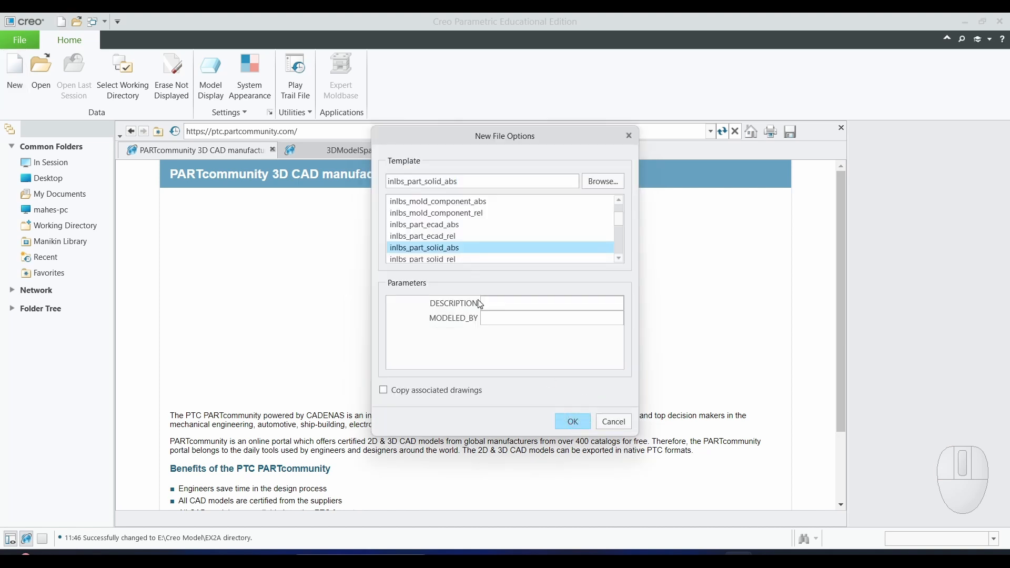
pyautogui.click(619, 258)
pyautogui.click(619, 258)
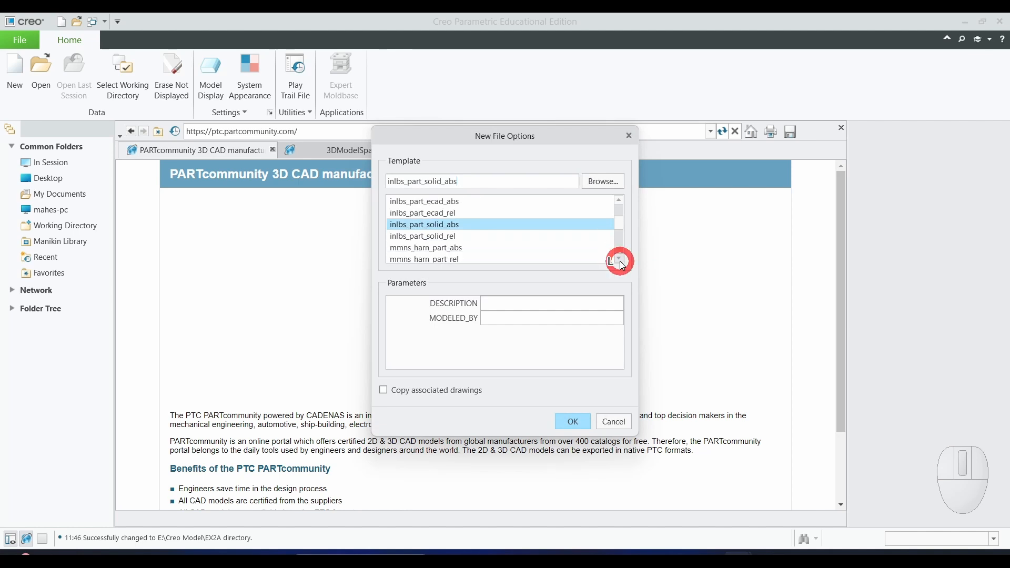
pyautogui.click(619, 257)
pyautogui.click(620, 257)
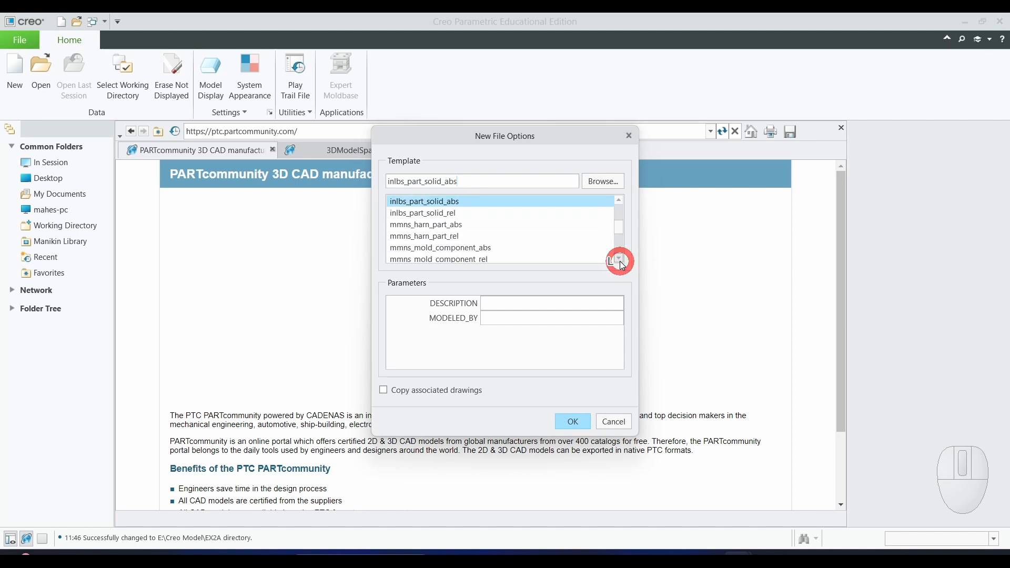
pyautogui.click(450, 229)
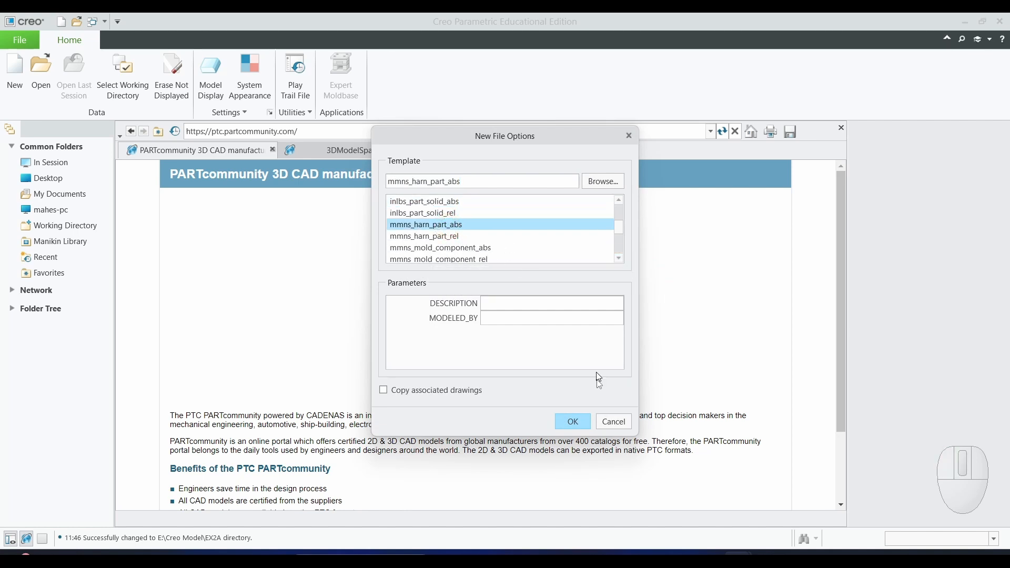
pyautogui.click(572, 423)
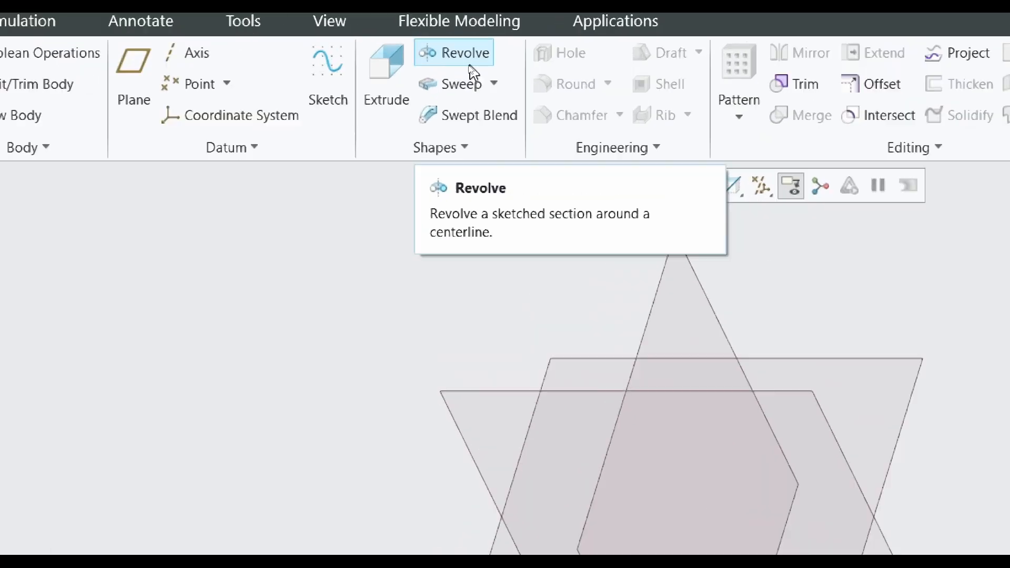
# Start a Revolve feature and open its section sketch on the FRONT plane, facing the sketch plane
pyautogui.click(469, 64)
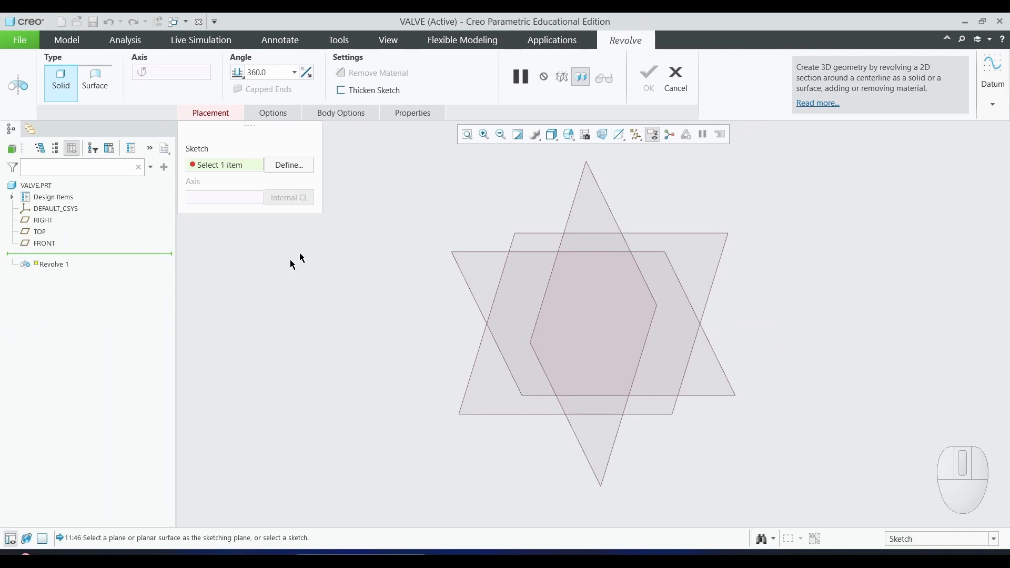
pyautogui.click(52, 244)
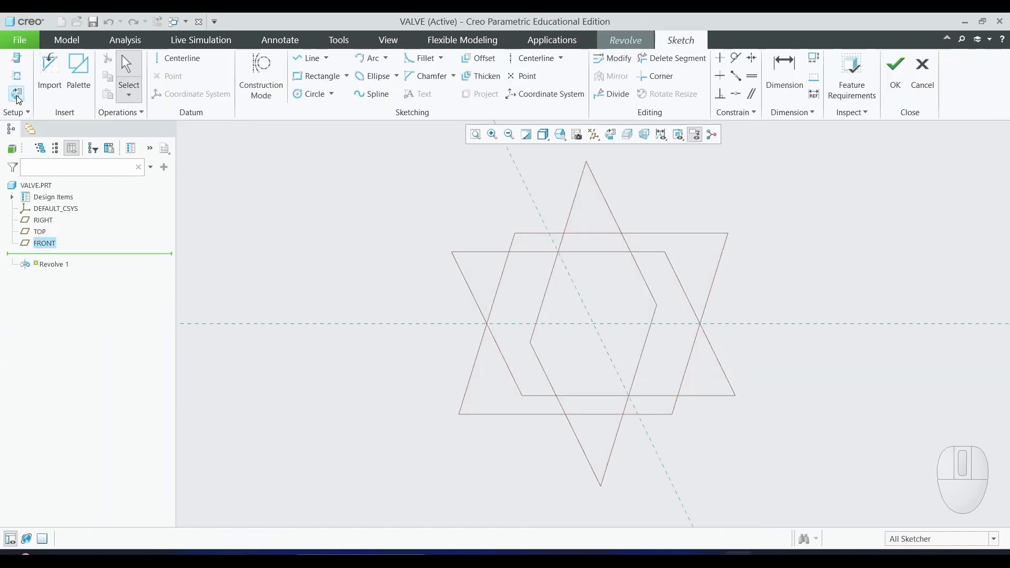
pyautogui.click(16, 94)
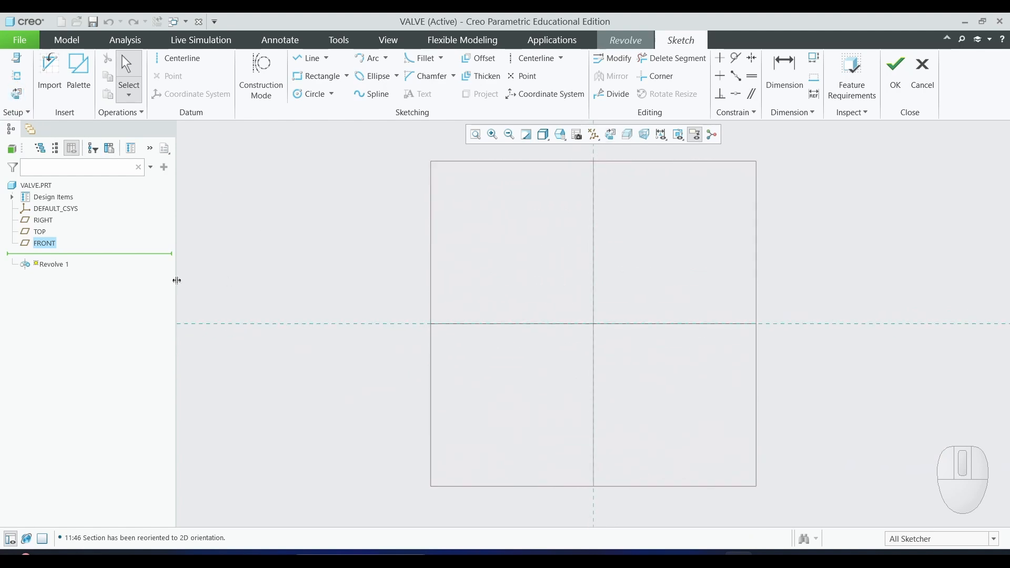
# Add a datum centerline along the horizontal reference as the axis of revolution
pyautogui.click(176, 59)
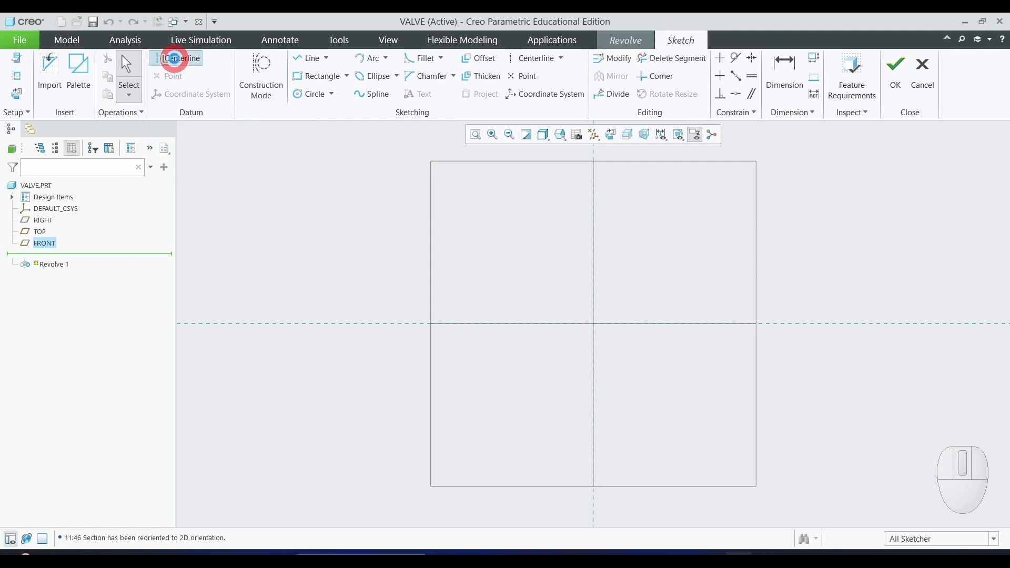
pyautogui.click(487, 331)
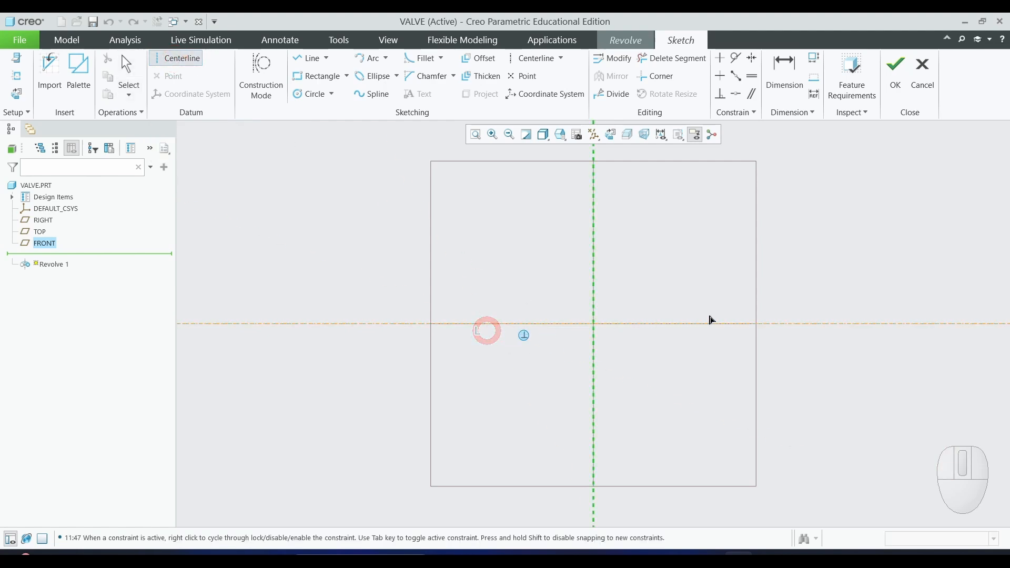
pyautogui.click(760, 319)
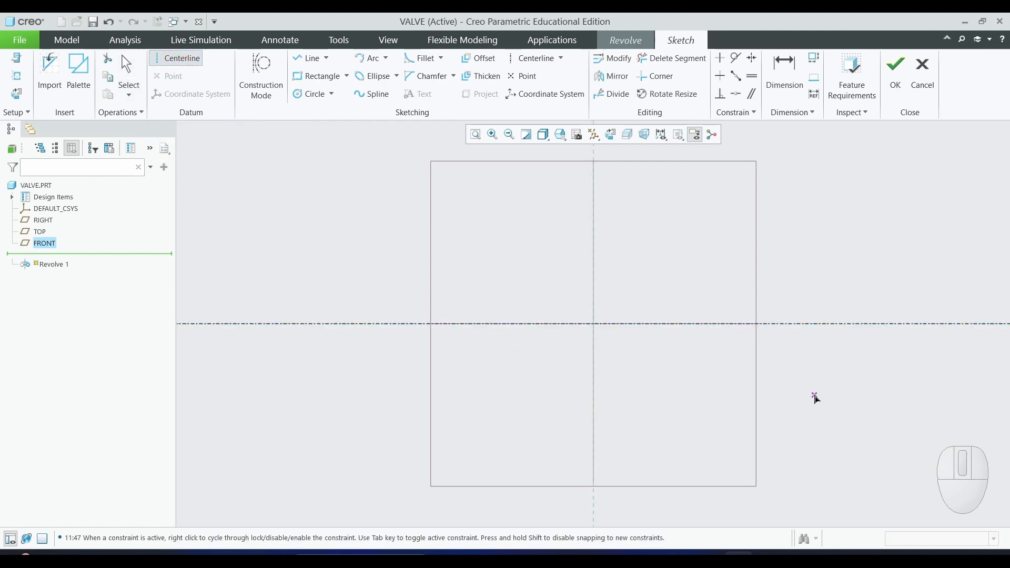
pyautogui.middleClick(815, 396)
# Sketch a line on the vertical reference between about 315 and 397 mm diameter, continuing with a horizontal line about 63 mm long from its upper end
pyautogui.scroll(-1, 784, 203)
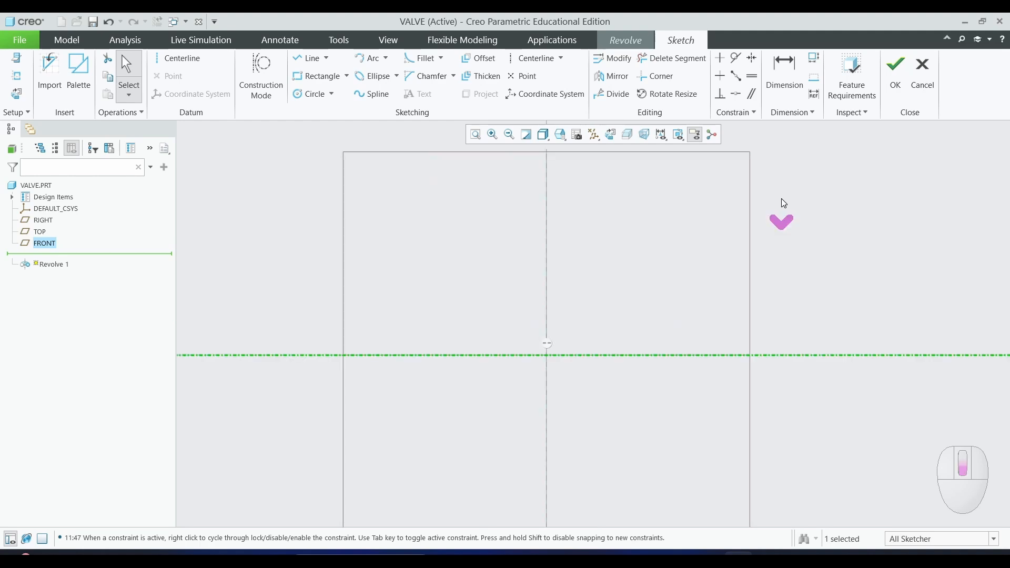
pyautogui.scroll(-1, 731, 210)
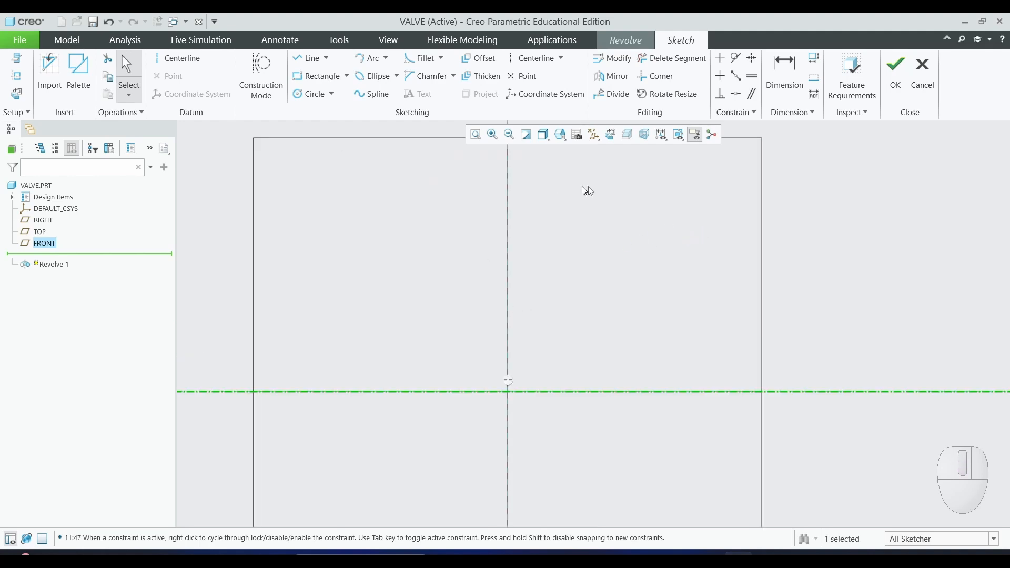
pyautogui.scroll(-1, 562, 277)
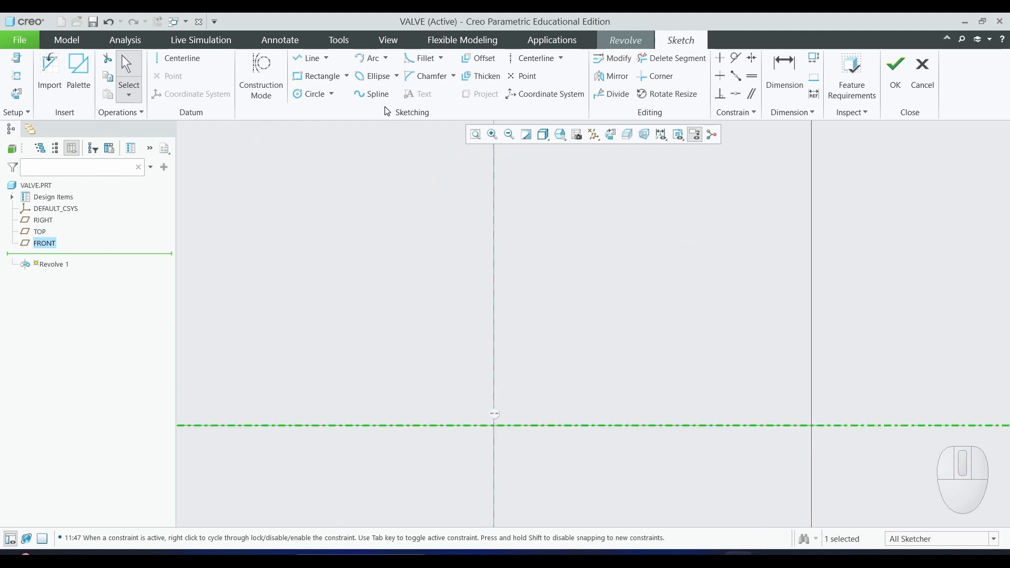
pyautogui.click(297, 58)
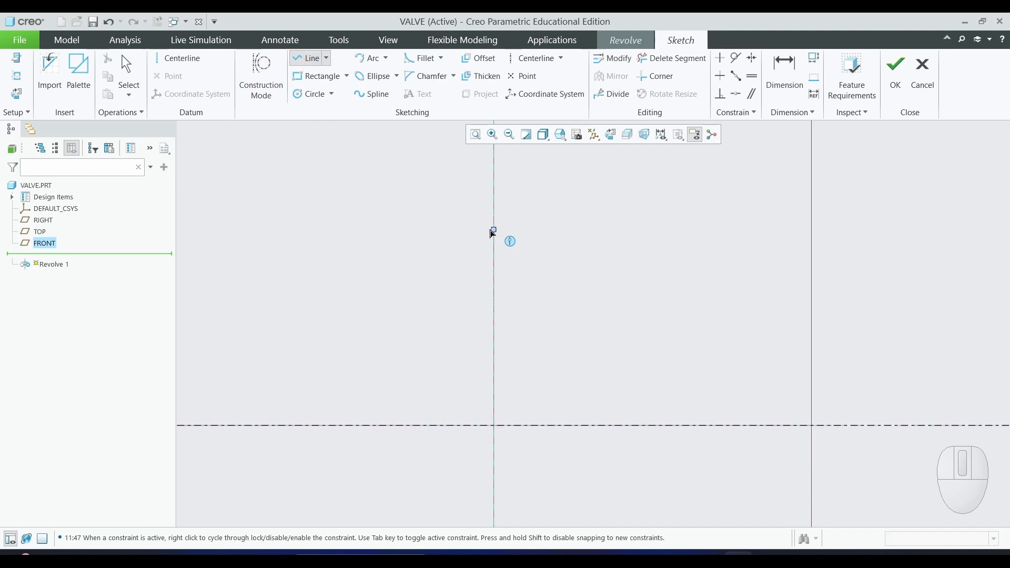
pyautogui.click(493, 228)
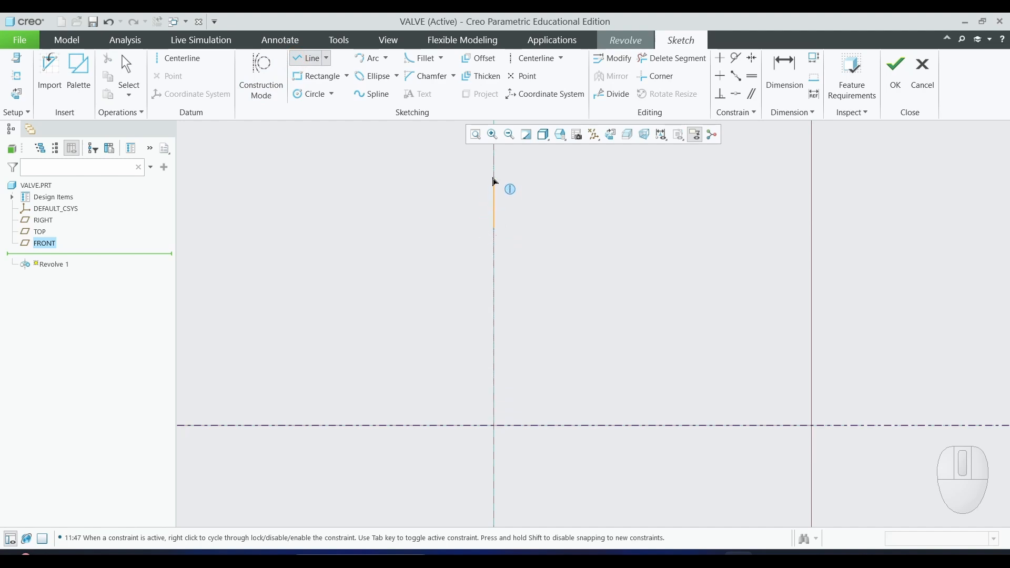
pyautogui.click(493, 177)
pyautogui.click(573, 178)
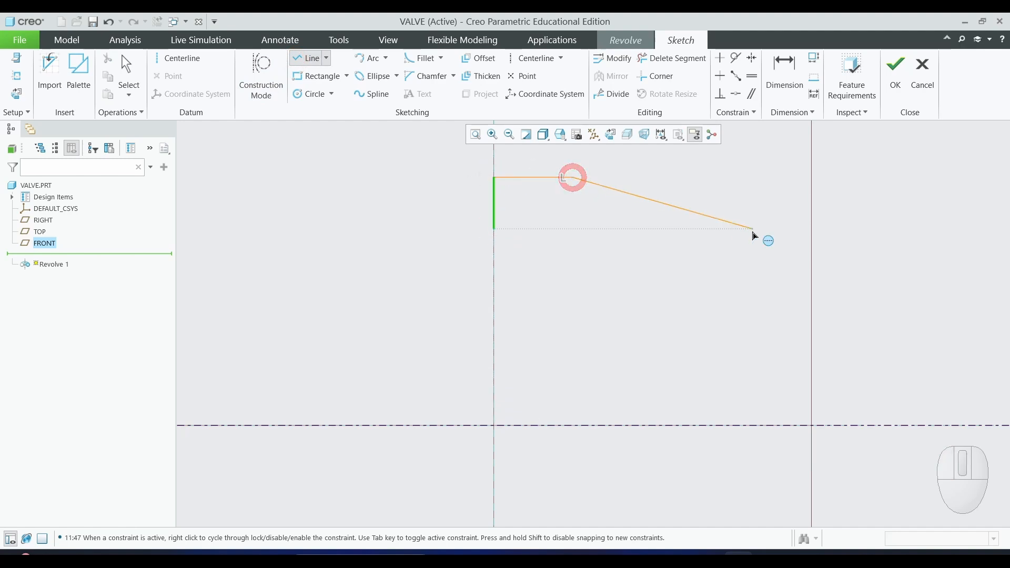
pyautogui.middleClick(749, 232)
pyautogui.middleClick(750, 232)
# Reposition the two diameter dimensions beside the profile and the horizontal line's dimension further above it
pyautogui.scroll(1, 784, 278)
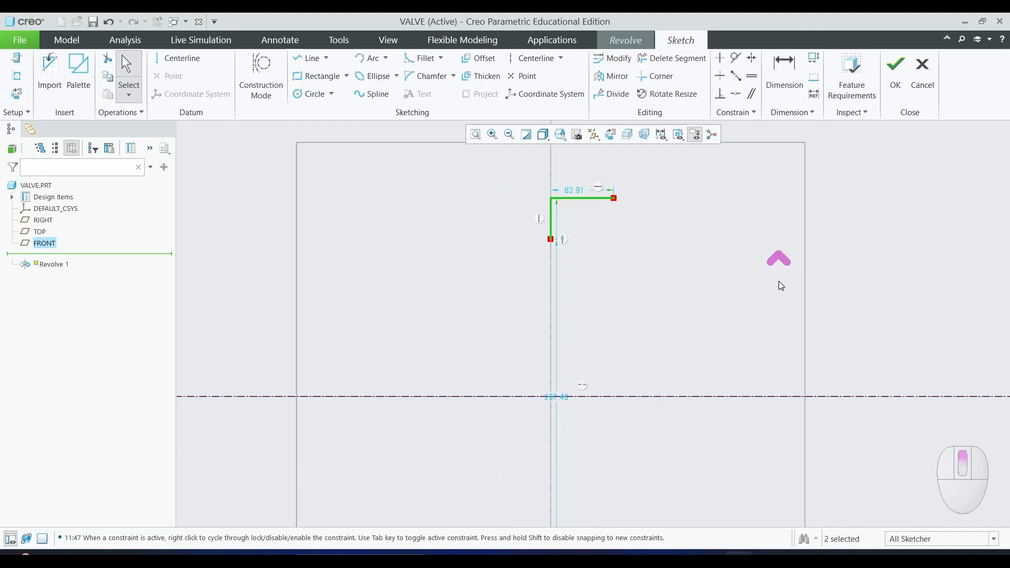
pyautogui.moveTo(557, 403); pyautogui.dragTo(388, 321)
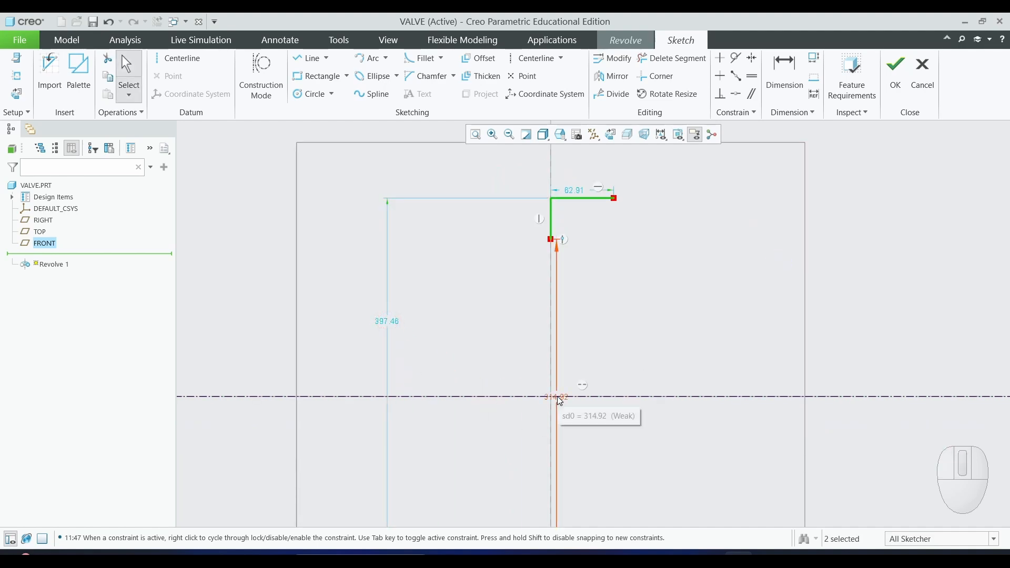
pyautogui.moveTo(560, 410); pyautogui.dragTo(474, 332)
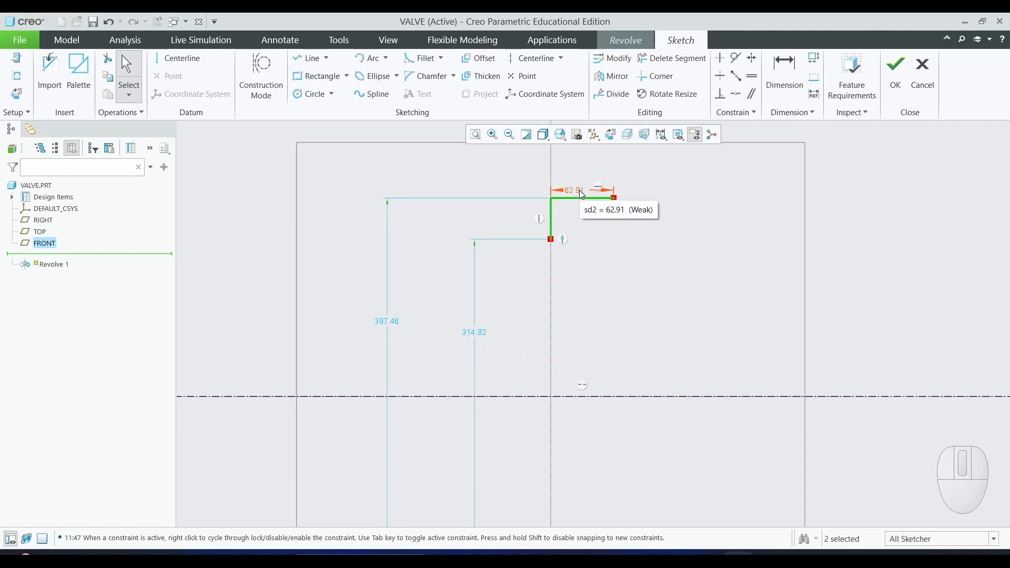
pyautogui.moveTo(576, 191); pyautogui.dragTo(590, 170)
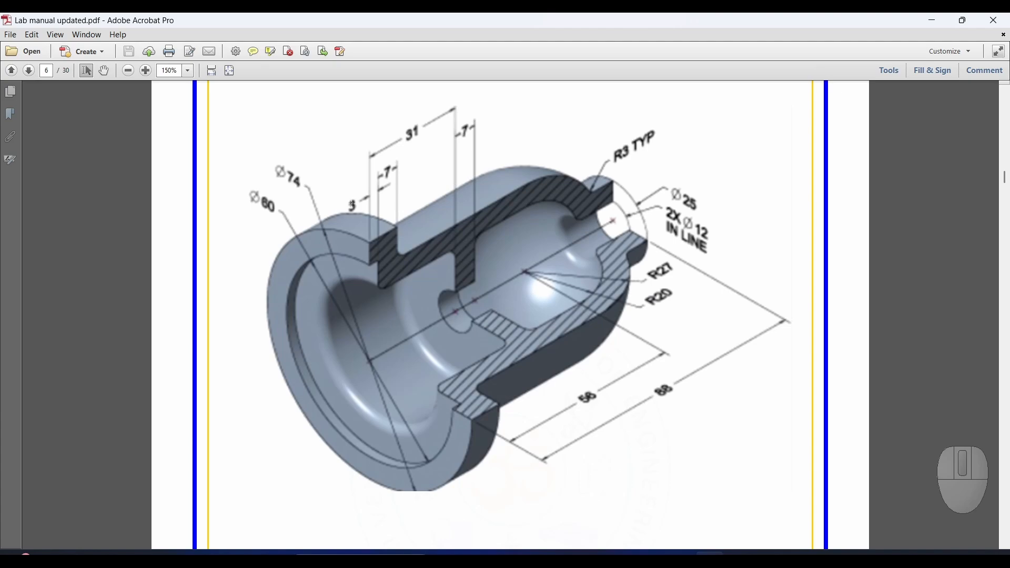
# Return to Creo Parametric and set the upper horizontal line's length to 10 mm
pyautogui.hotkey('alt', 'Tab')
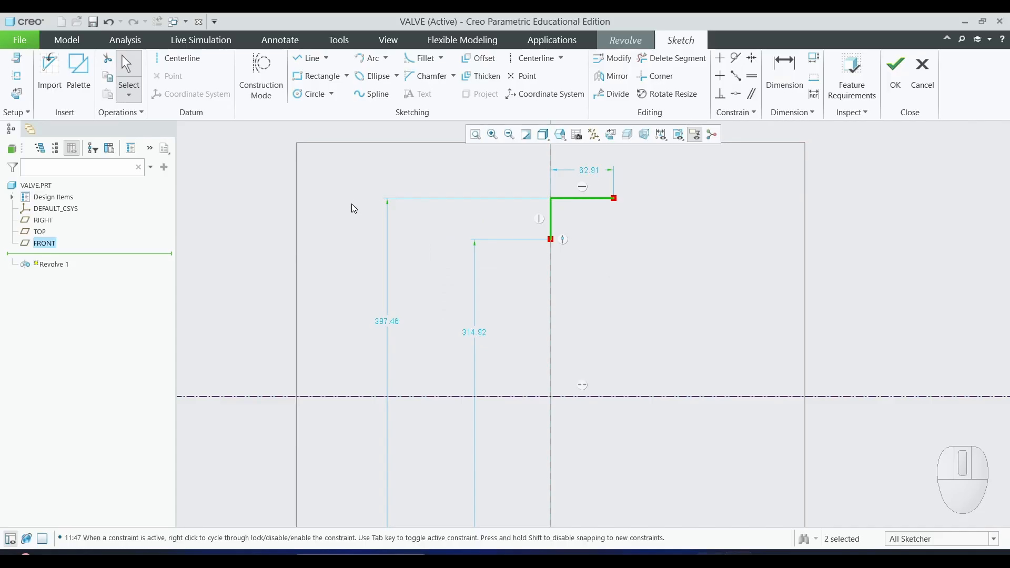
pyautogui.doubleClick(594, 168)
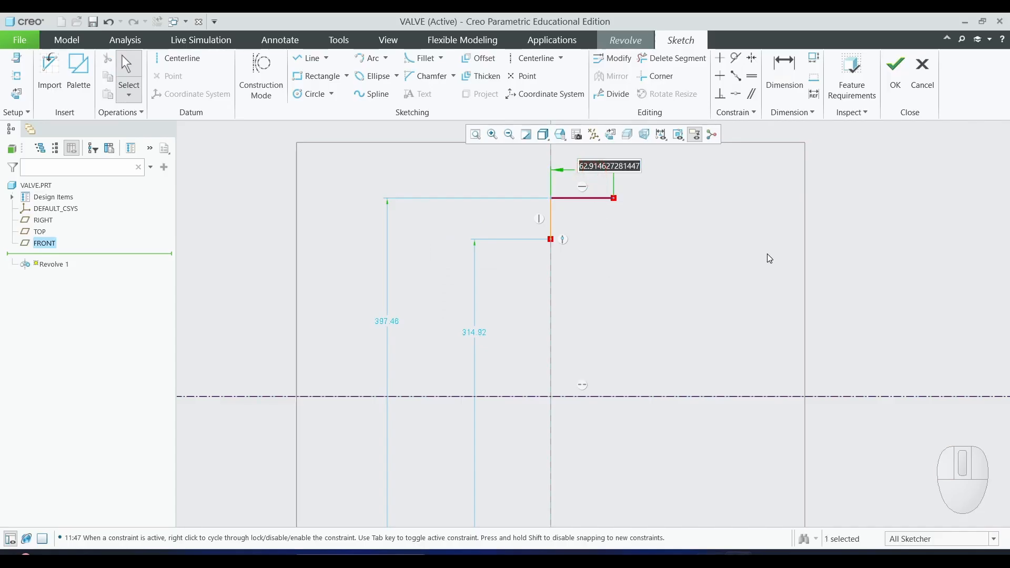
pyautogui.write('10')
pyautogui.press('Return')
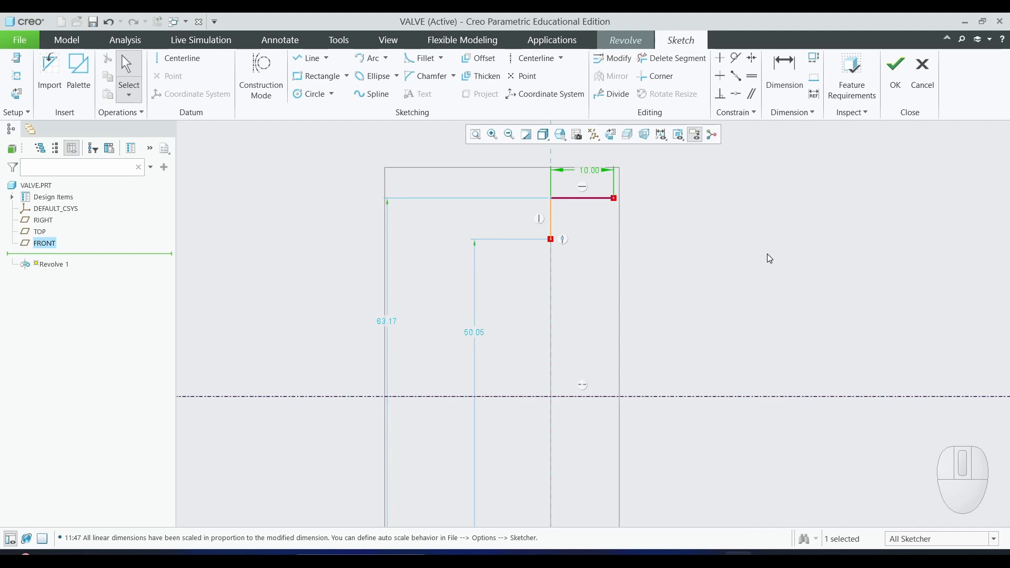
# Set the vertical line's outer diameter dimension to 74 mm and its inner diameter dimension to 60 mm, checking the lab manual drawing
pyautogui.doubleClick(389, 322)
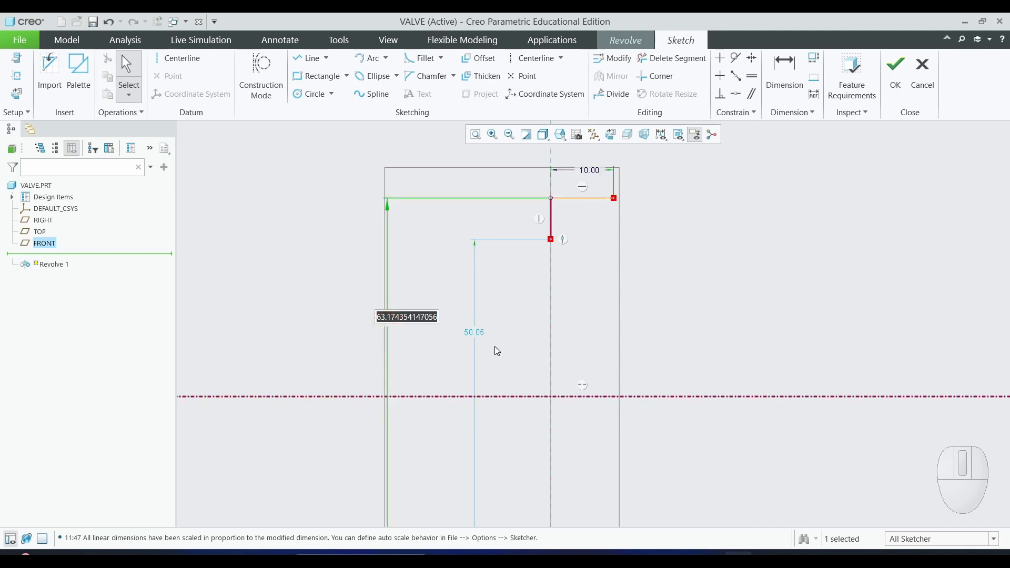
pyautogui.hotkey('alt', 'Tab')
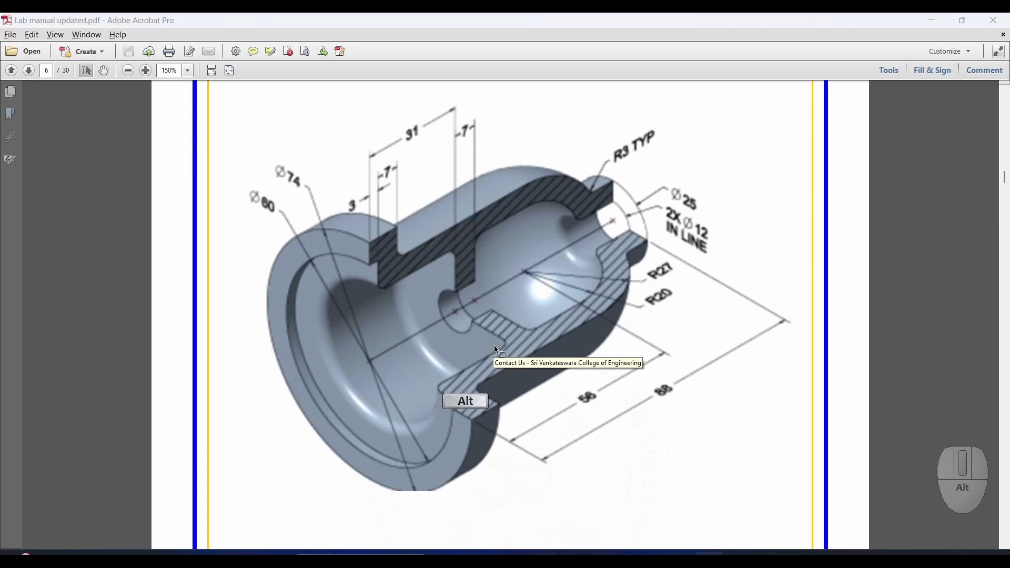
pyautogui.hotkey('alt', 'Tab')
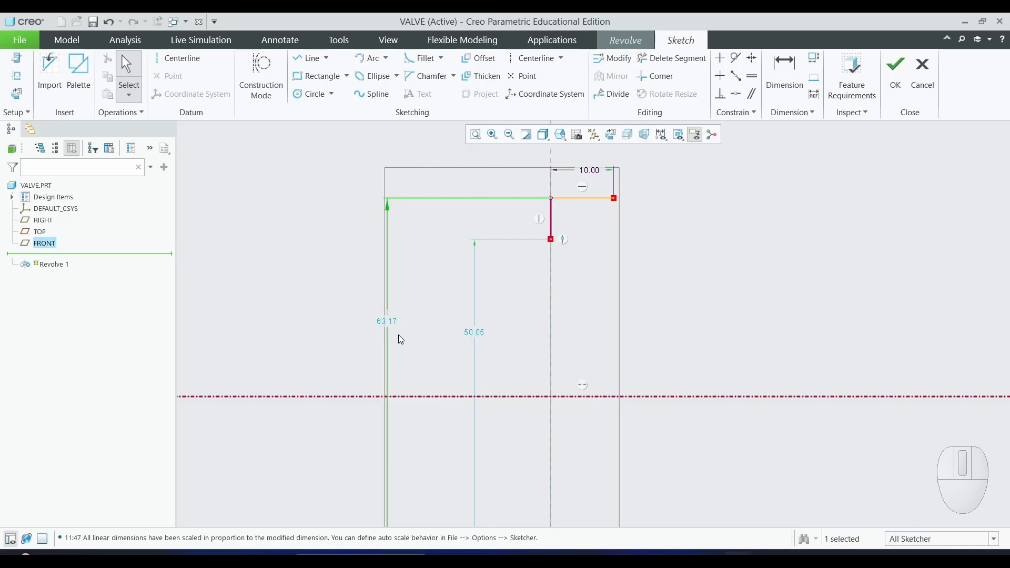
pyautogui.doubleClick(388, 321)
pyautogui.write('7')
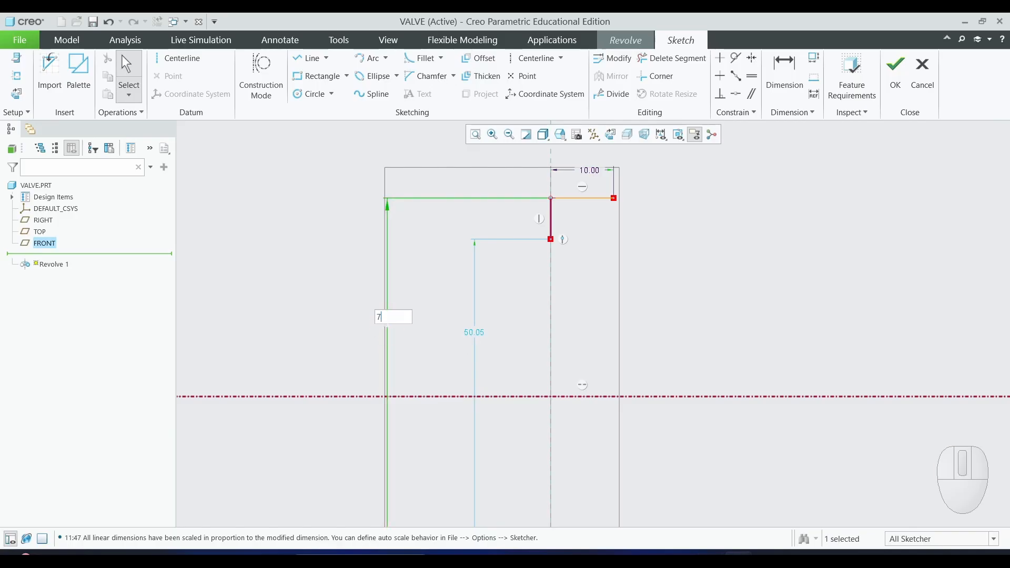
pyautogui.write('4')
pyautogui.press('Return')
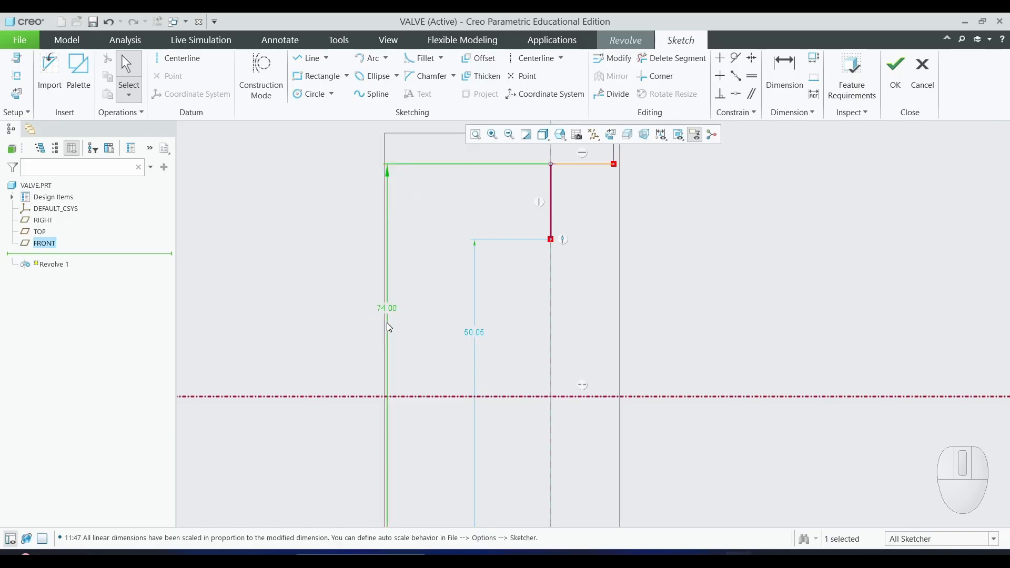
pyautogui.doubleClick(476, 334)
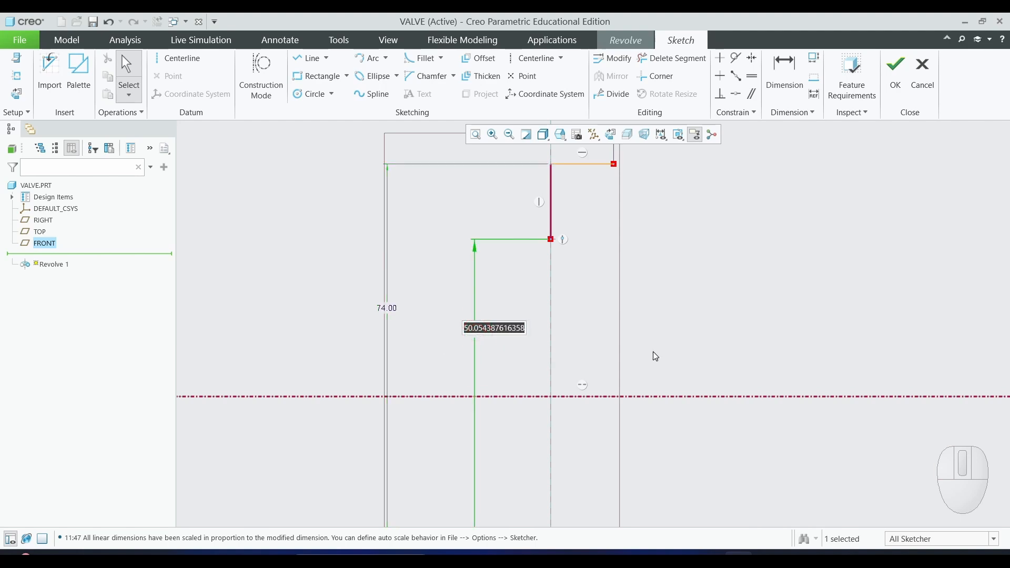
pyautogui.write('60')
pyautogui.press('Return')
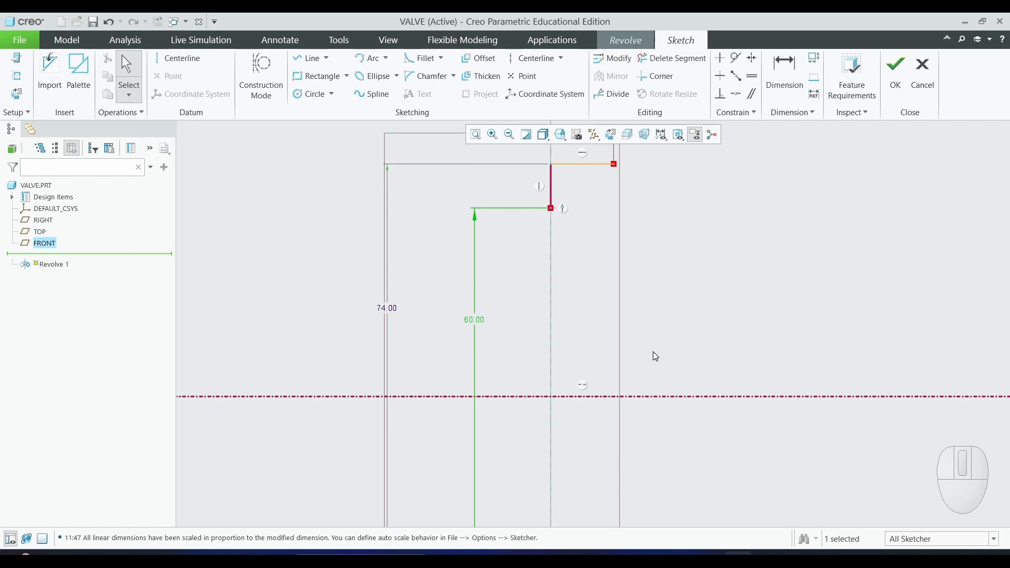
# Examine the sectioned outline on the lab manual drawing in Acrobat, tracing the outer wall, the inner step and the internal web
pyautogui.hotkey('alt', 'Tab')
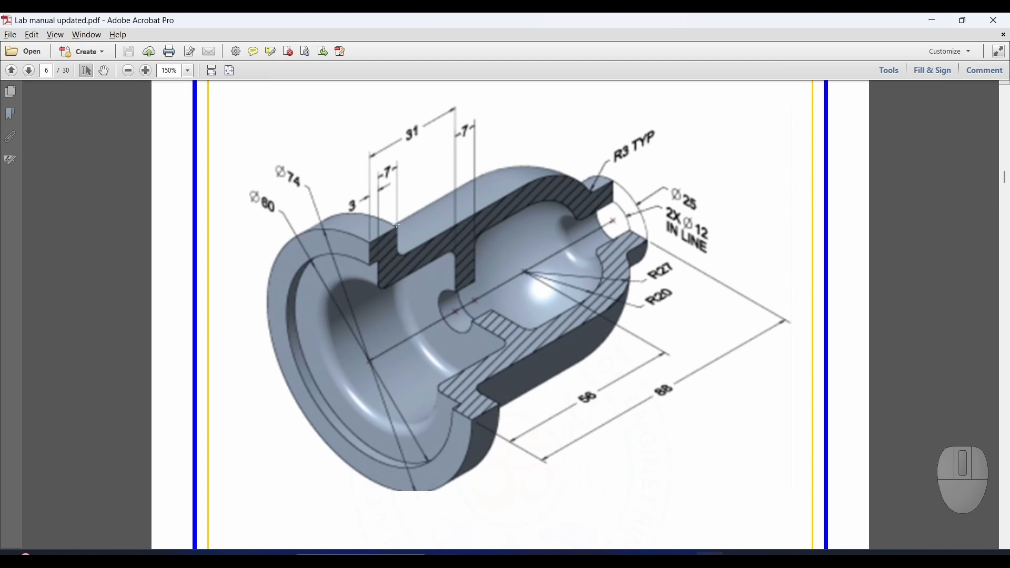
pyautogui.hotkey('ctrl', '2')
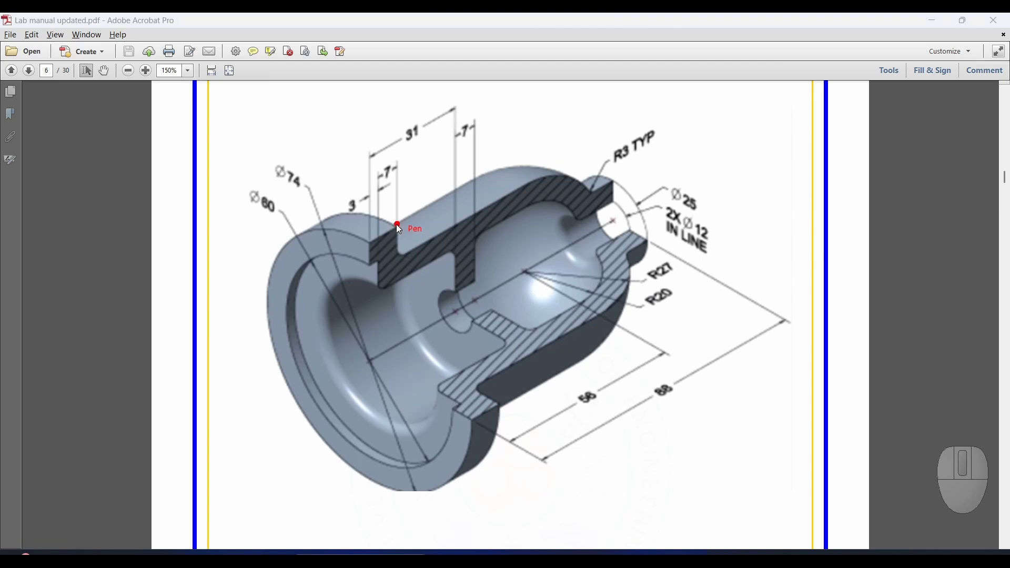
pyautogui.click(397, 225)
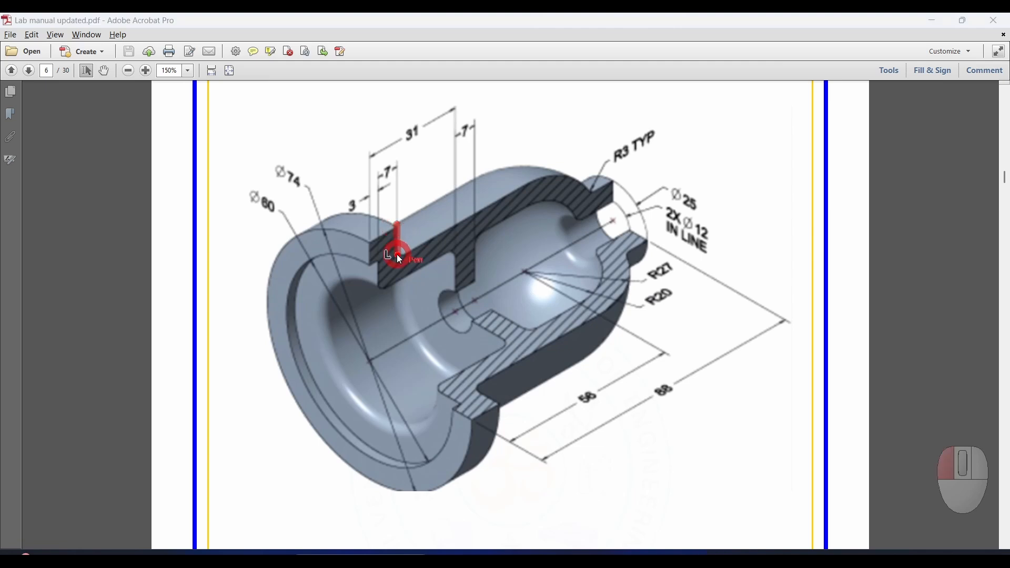
pyautogui.moveTo(399, 257)
pyautogui.mouseDown()
pyautogui.moveTo(511, 215)
pyautogui.moveTo(553, 185)
pyautogui.mouseUp()
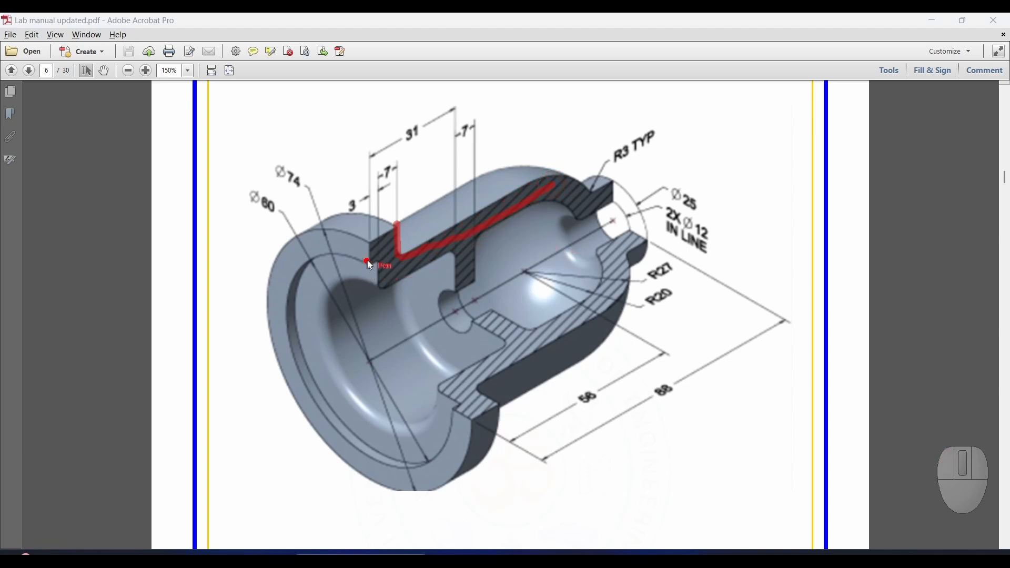
pyautogui.moveTo(369, 274)
pyautogui.mouseDown()
pyautogui.moveTo(384, 289)
pyautogui.moveTo(436, 274)
pyautogui.mouseUp()
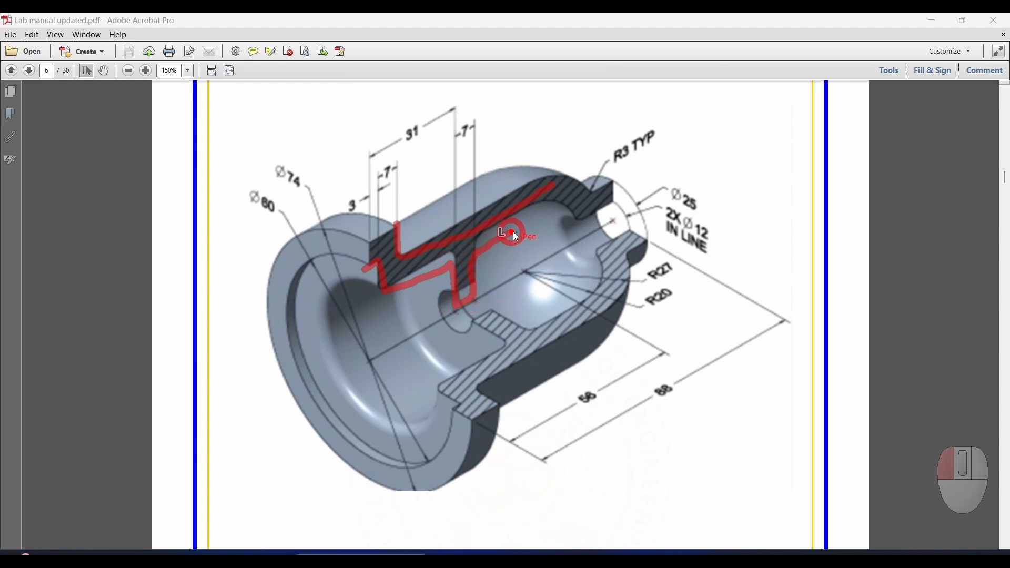
pyautogui.moveTo(529, 224); pyautogui.dragTo(544, 217)
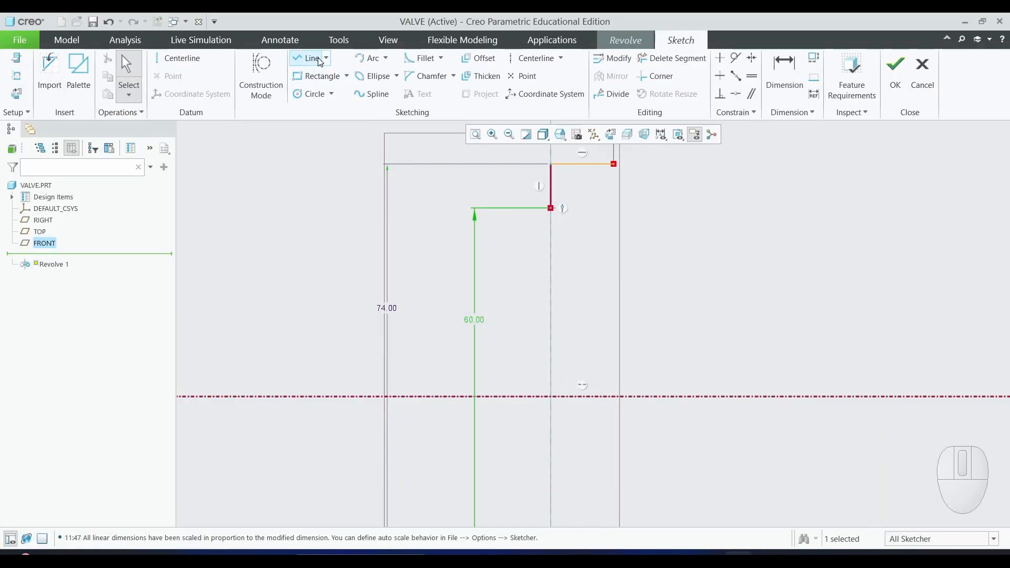
# Sketch the inner profile in Creo from the 60 mm diameter end: a step, a line about 38 mm long, a web about 8 mm wide, and a 13 mm line
pyautogui.click(312, 58)
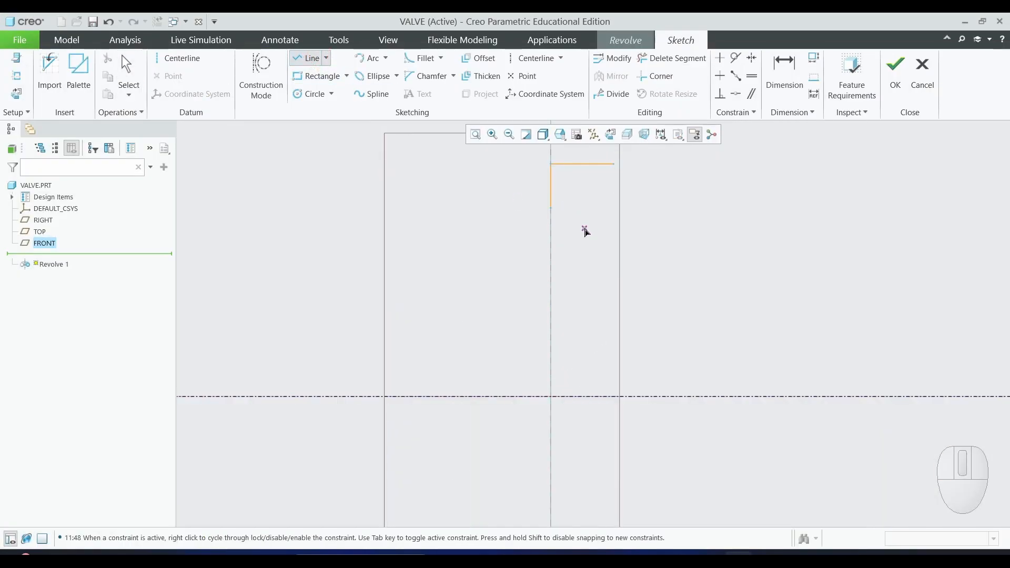
pyautogui.click(581, 208)
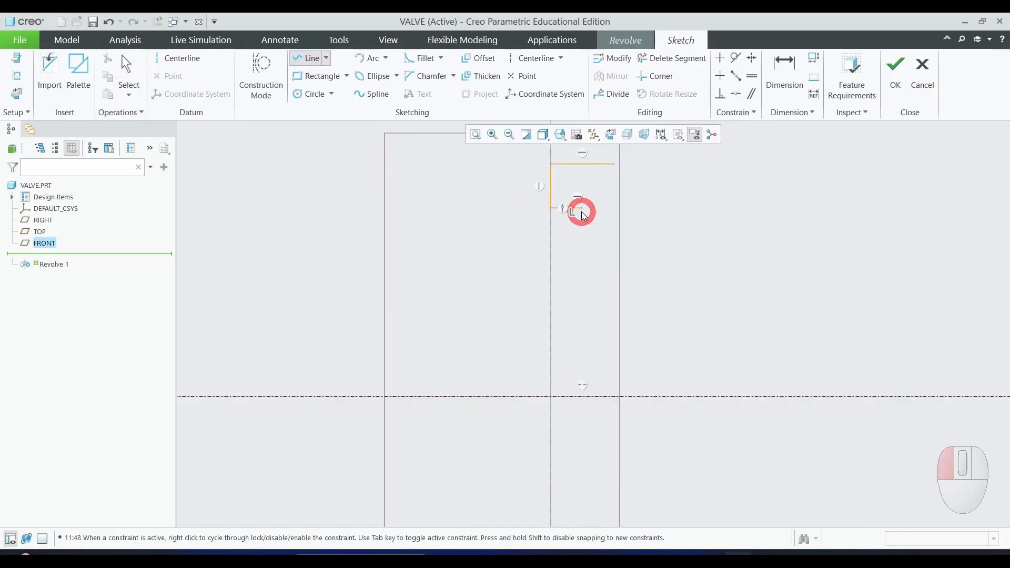
pyautogui.click(583, 277)
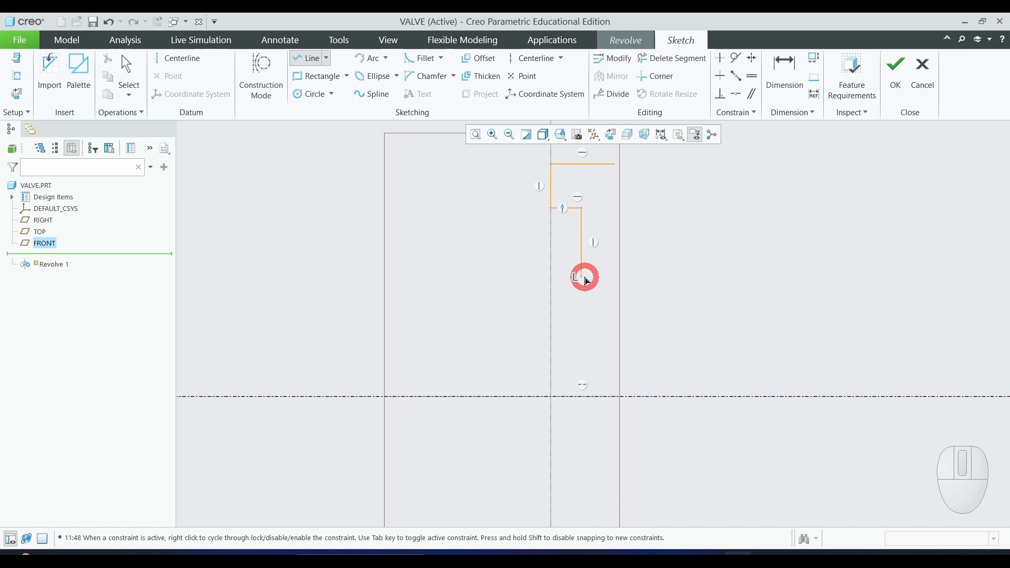
pyautogui.click(820, 277)
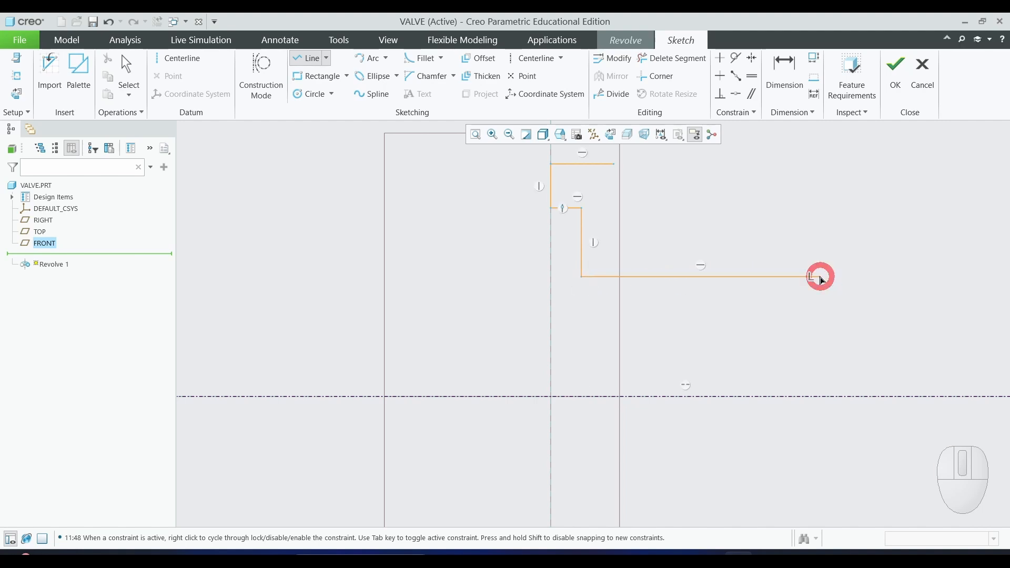
pyautogui.click(821, 357)
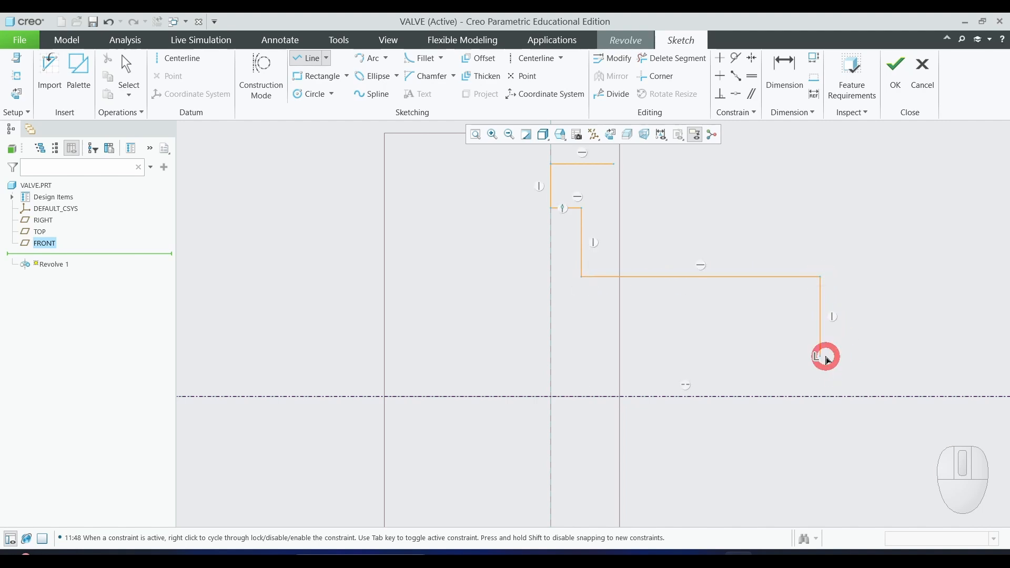
pyautogui.click(870, 357)
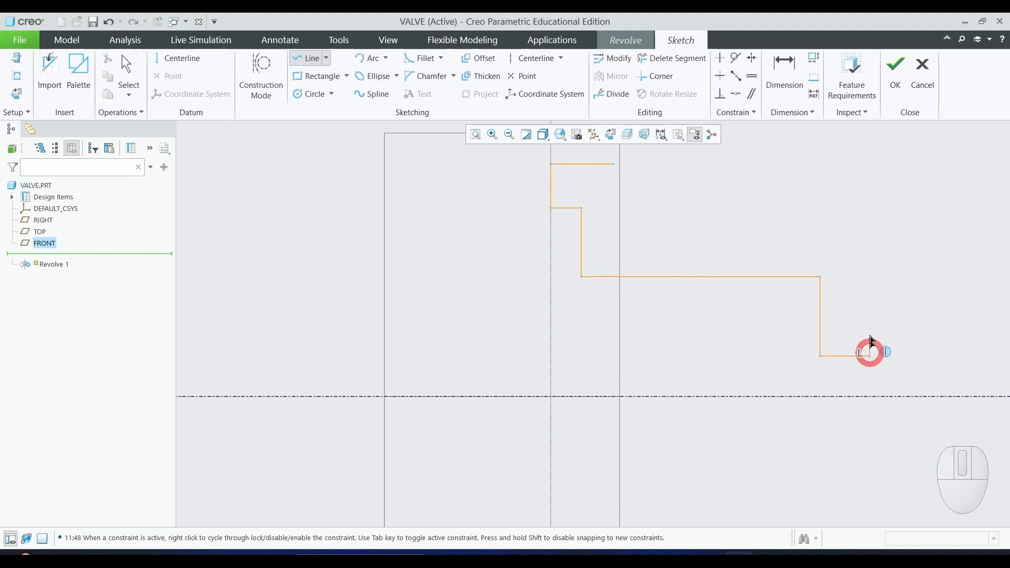
pyautogui.click(870, 278)
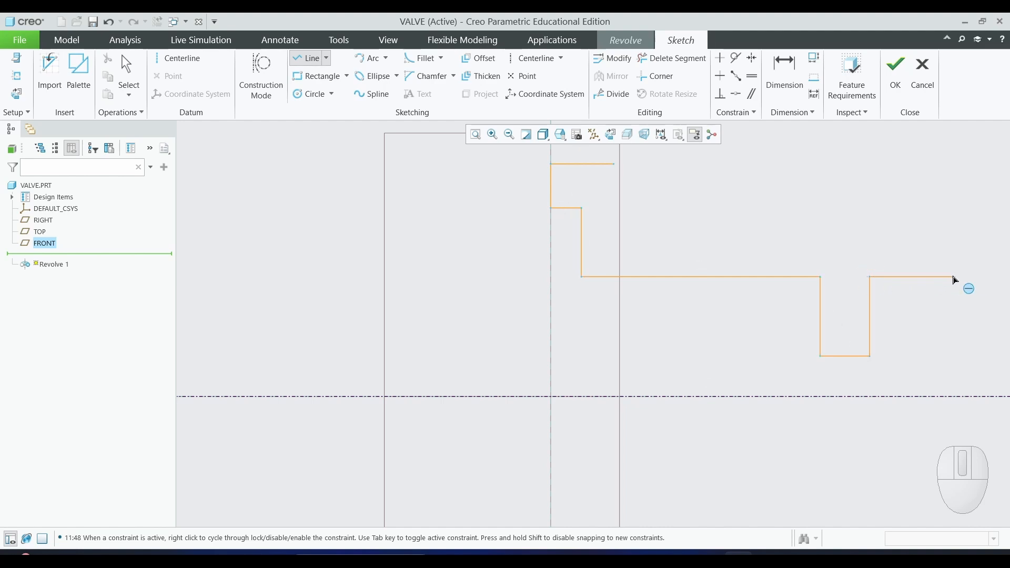
pyautogui.click(952, 277)
pyautogui.middleClick(955, 355)
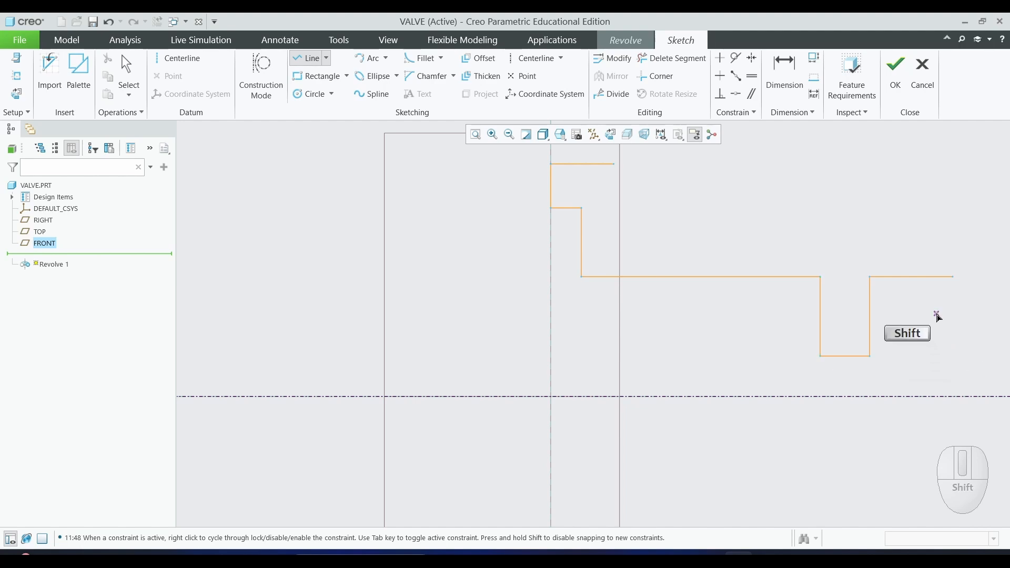
# Sketch the outer profile from the 10 mm line's free end: a vertical line towards the axis, continuing with a horizontal line about 56 mm long
pyautogui.keyDown('shift'); pyautogui.moveTo(937, 314); pyautogui.dragTo(717, 350, button='middle'); pyautogui.keyUp('shift')
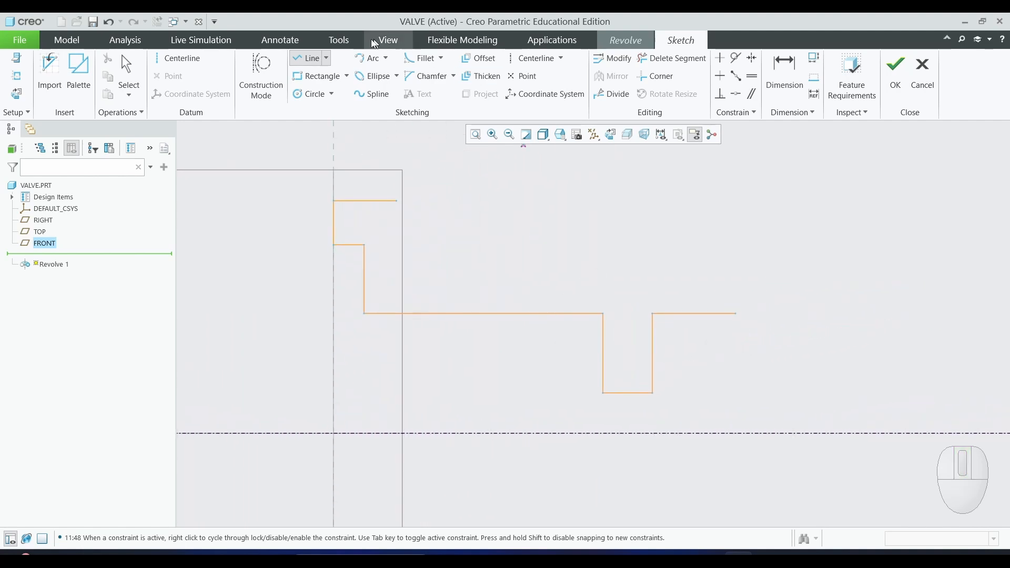
pyautogui.click(397, 201)
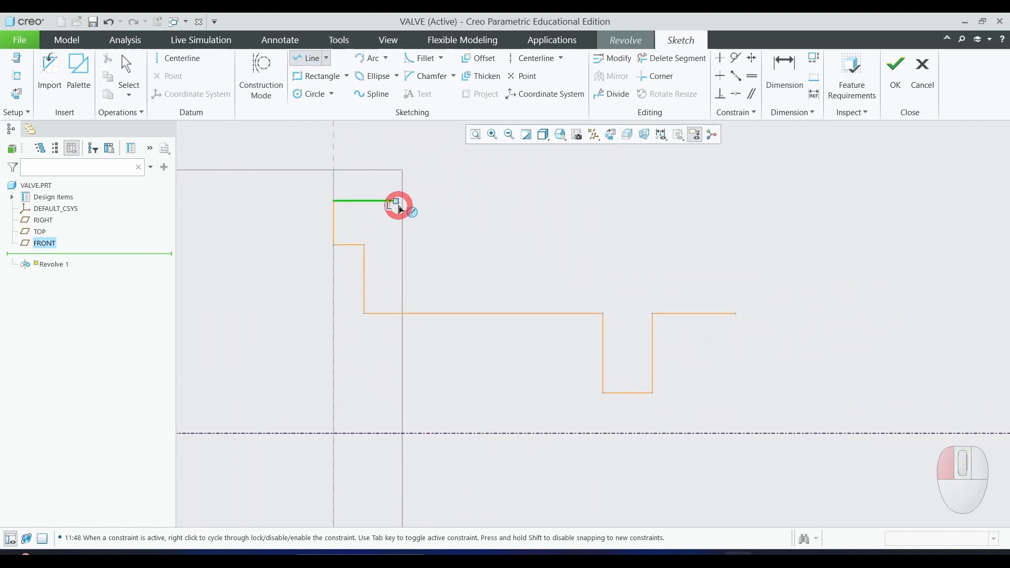
pyautogui.click(397, 280)
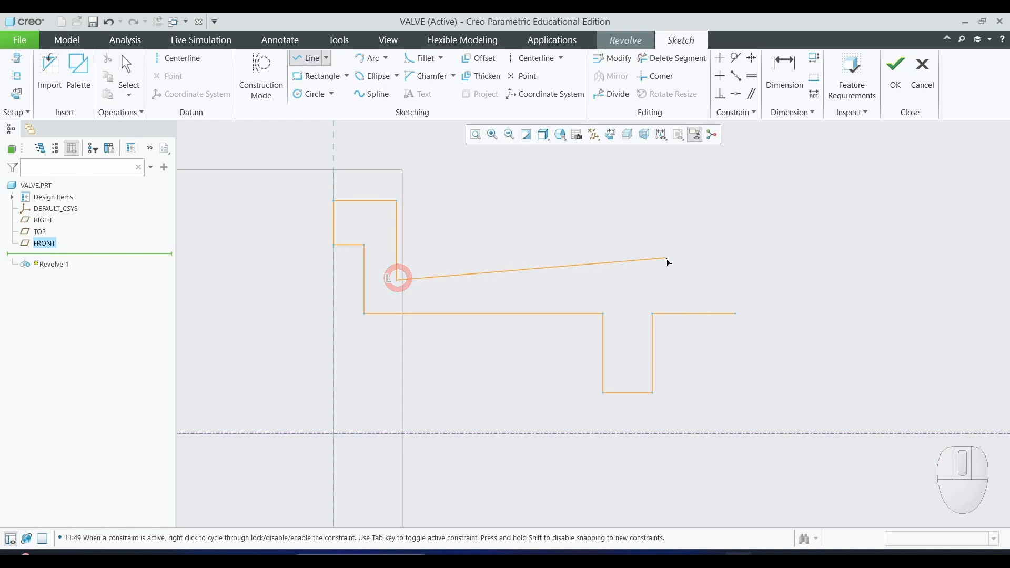
pyautogui.click(747, 280)
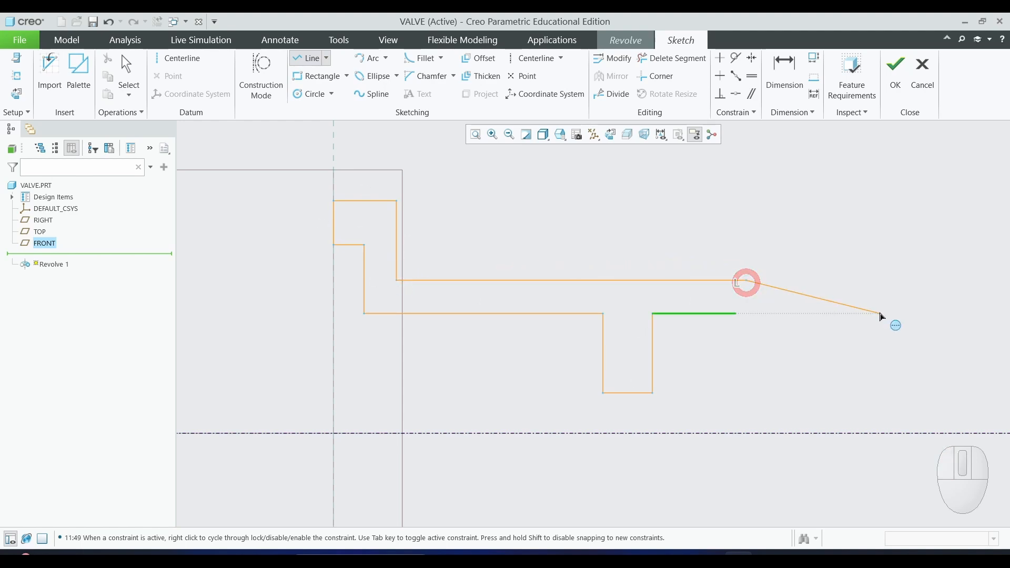
pyautogui.middleClick(880, 313)
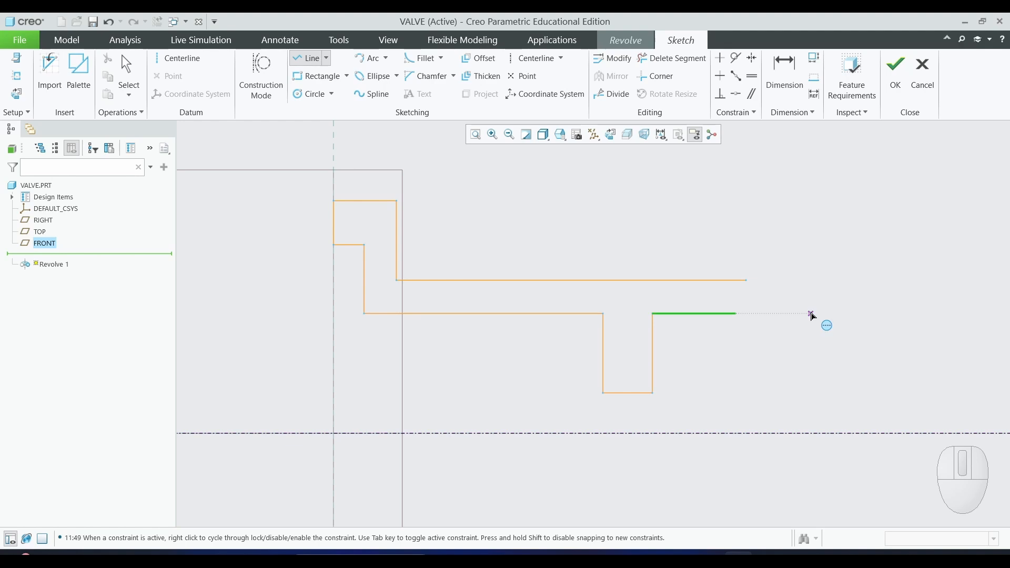
pyautogui.scroll(2, 812, 313)
pyautogui.middleClick(811, 363)
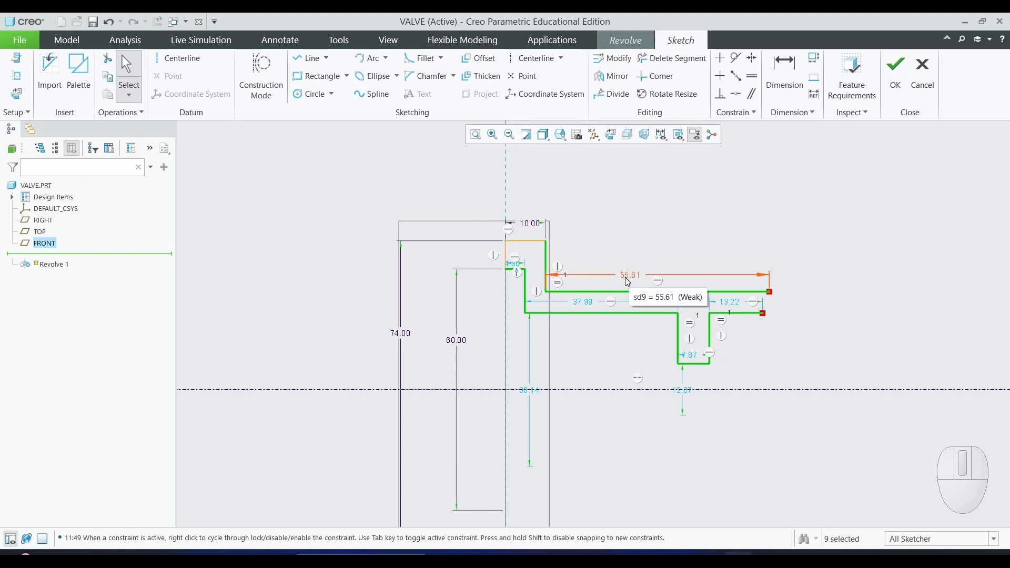
# Check the lab manual drawing and reposition the inner wall's 38.14 mm diameter dimension clear of the vertical step line
pyautogui.hotkey('alt', 'Tab')
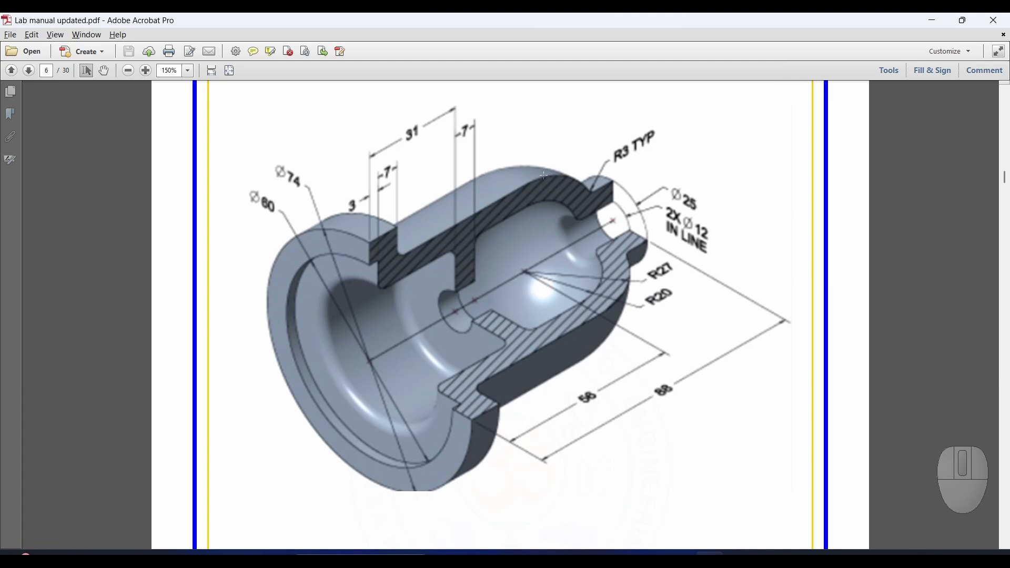
pyautogui.hotkey('alt', 'Tab')
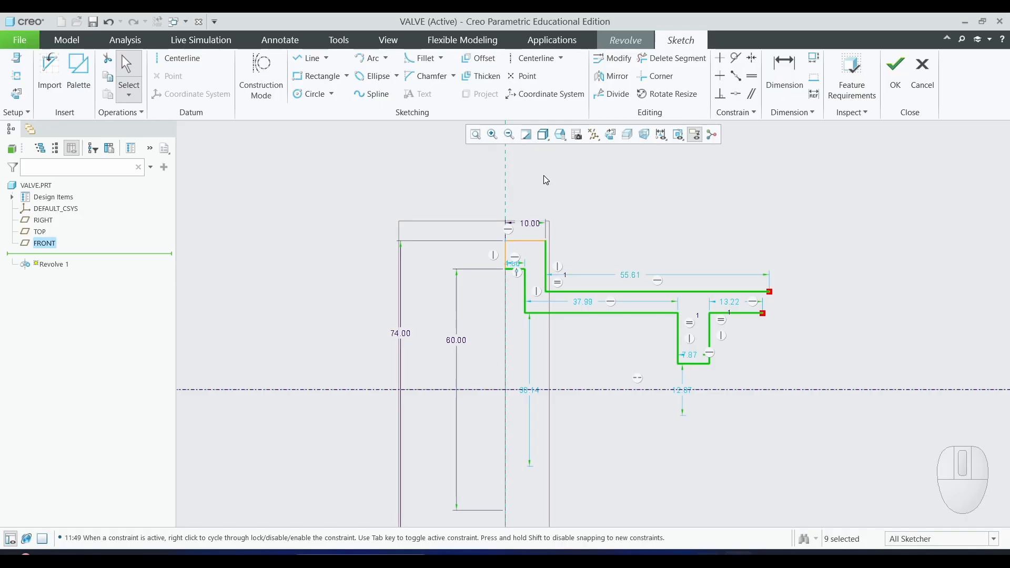
pyautogui.moveTo(529, 393); pyautogui.dragTo(548, 364)
# Check the R20 inner radius on the lab manual drawing in Acrobat and set the inner wall's diameter in the Creo sketch to 40 mm
pyautogui.hotkey('alt', 'Tab')
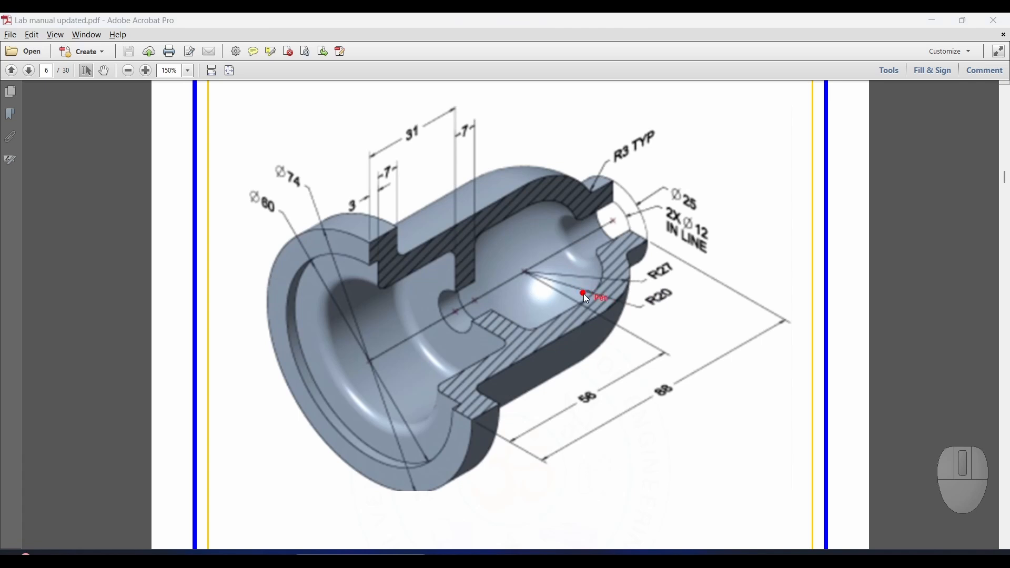
pyautogui.moveTo(662, 306); pyautogui.dragTo(676, 290)
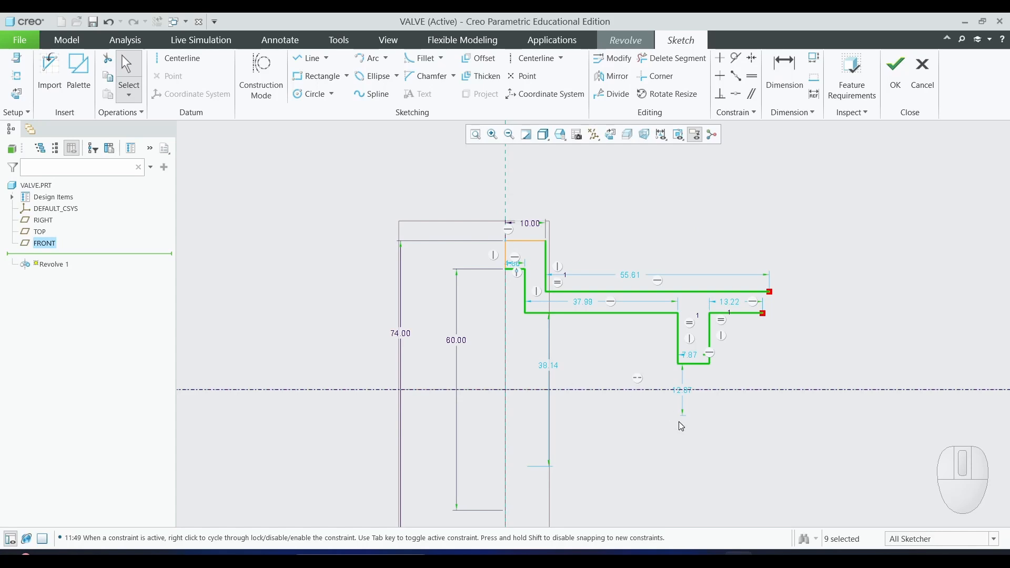
pyautogui.click(550, 368)
pyautogui.doubleClick(550, 369)
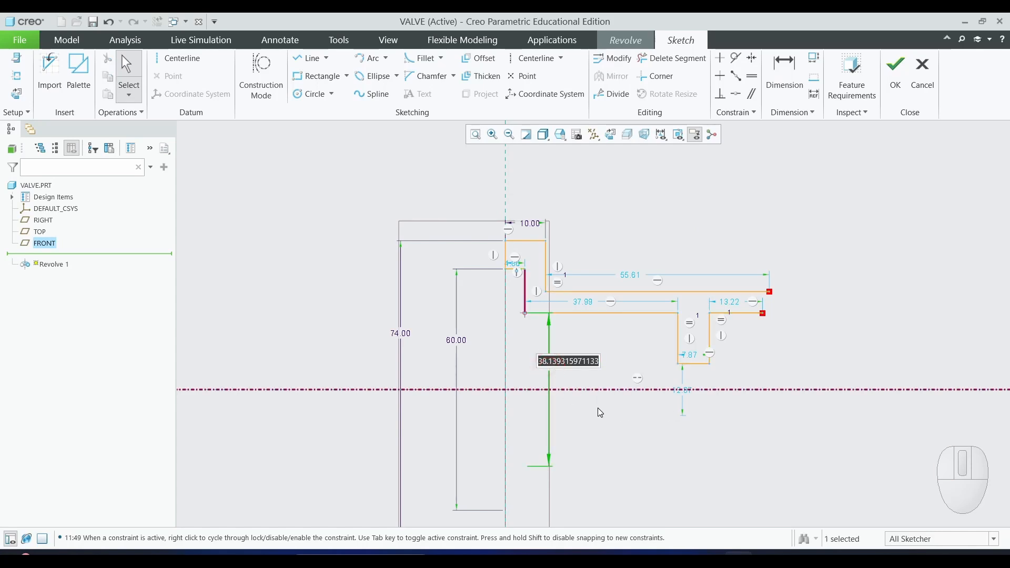
pyautogui.write('4')
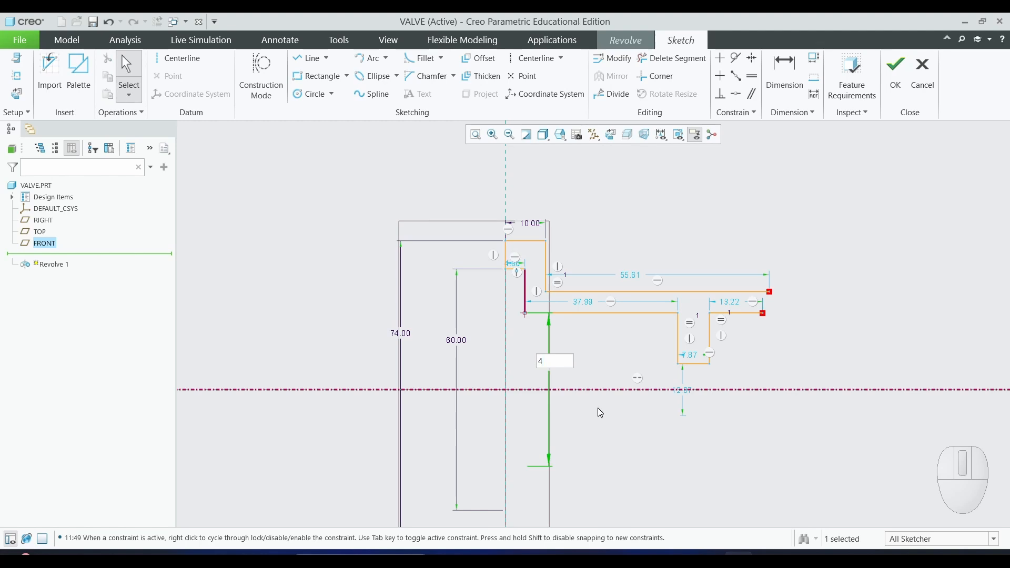
pyautogui.write('0')
pyautogui.press('Return')
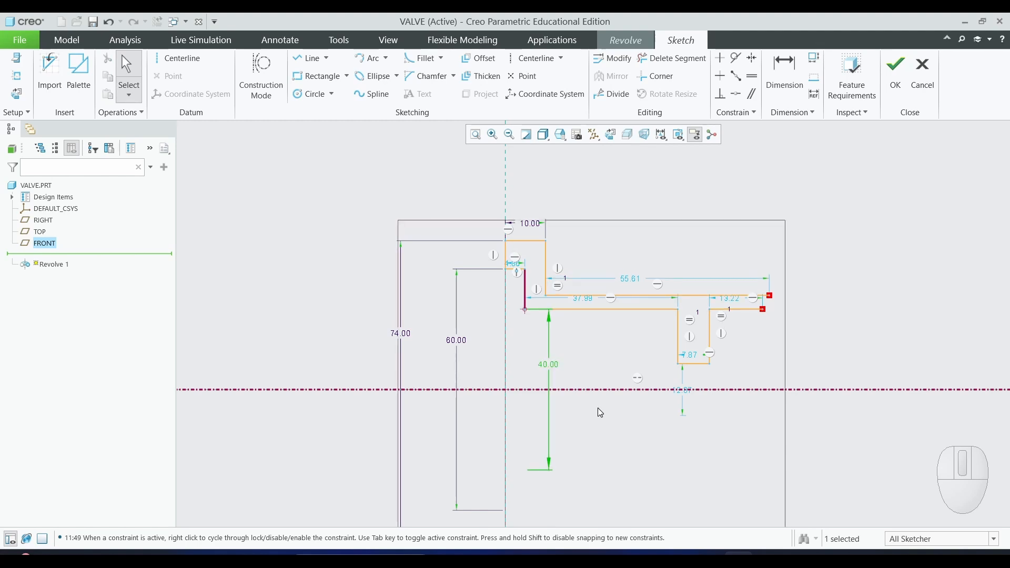
# Reposition the web's bore diameter dimension clear of the web, check the drawing, and set the diameter to 12 mm
pyautogui.click(683, 392)
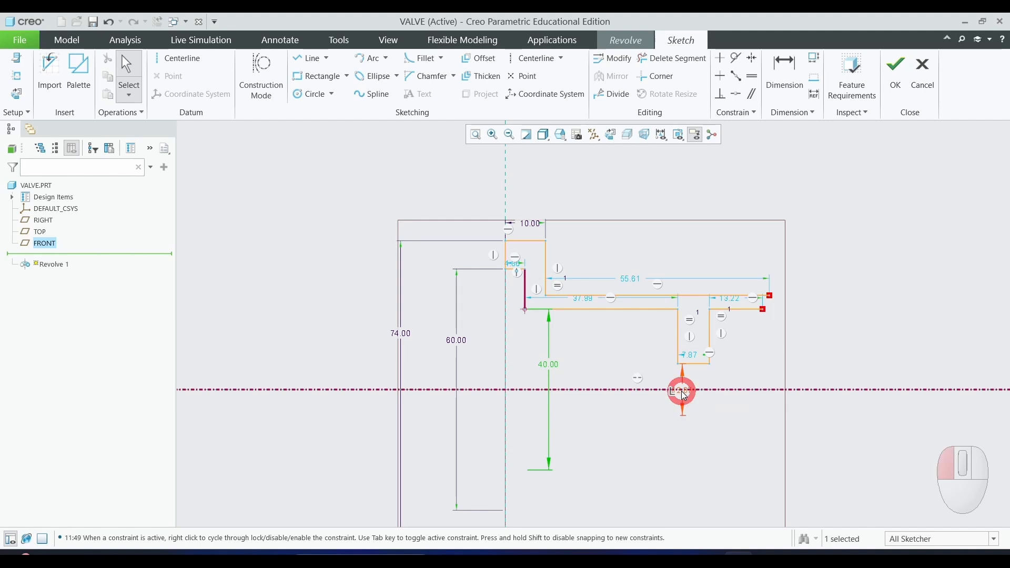
pyautogui.moveTo(683, 394)
pyautogui.mouseDown()
pyautogui.moveTo(643, 406)
pyautogui.moveTo(630, 366)
pyautogui.moveTo(606, 372)
pyautogui.moveTo(613, 379)
pyautogui.mouseUp()
pyautogui.scroll(2, 618, 387)
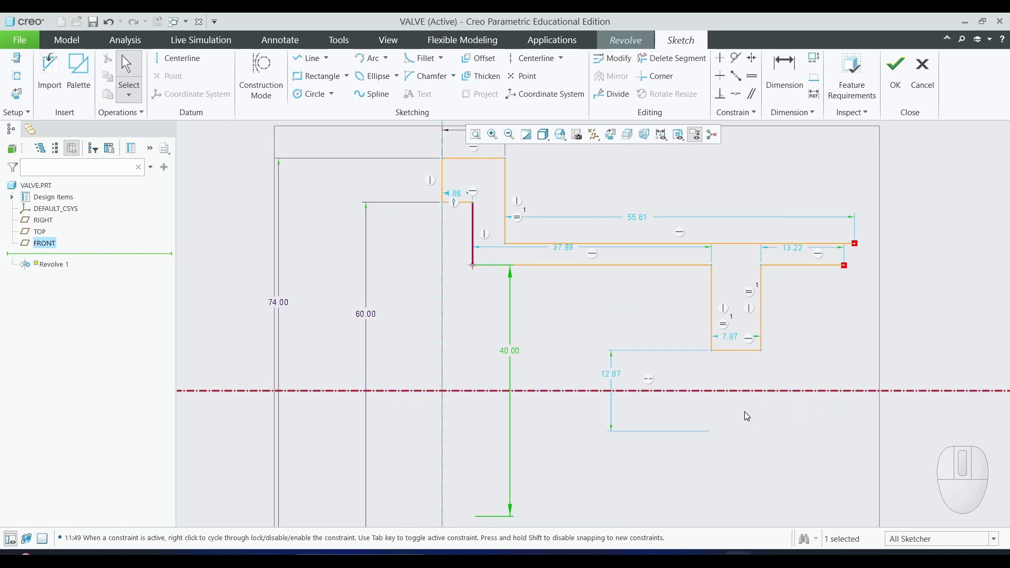
pyautogui.hotkey('alt', 'Tab')
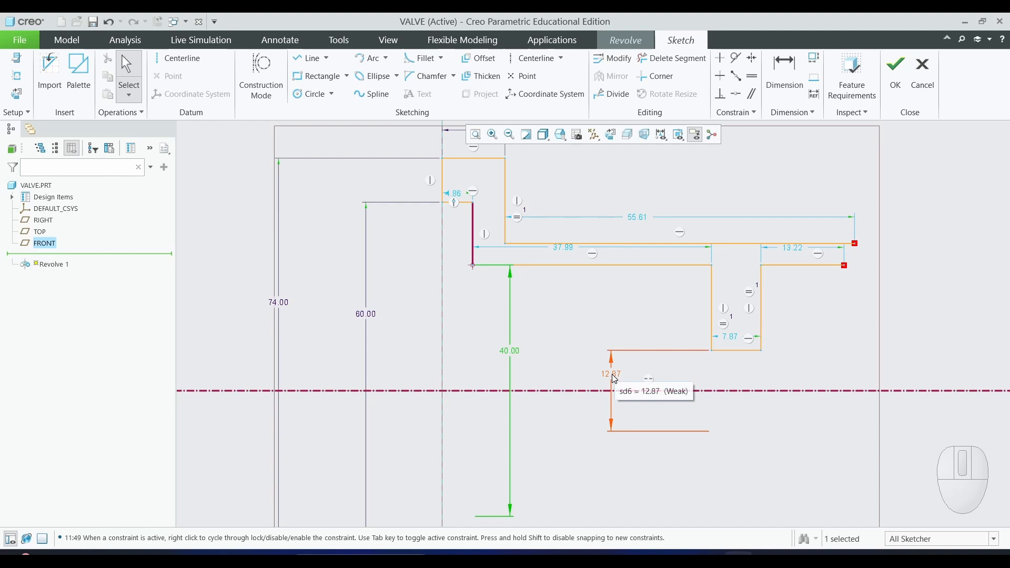
pyautogui.click(614, 377)
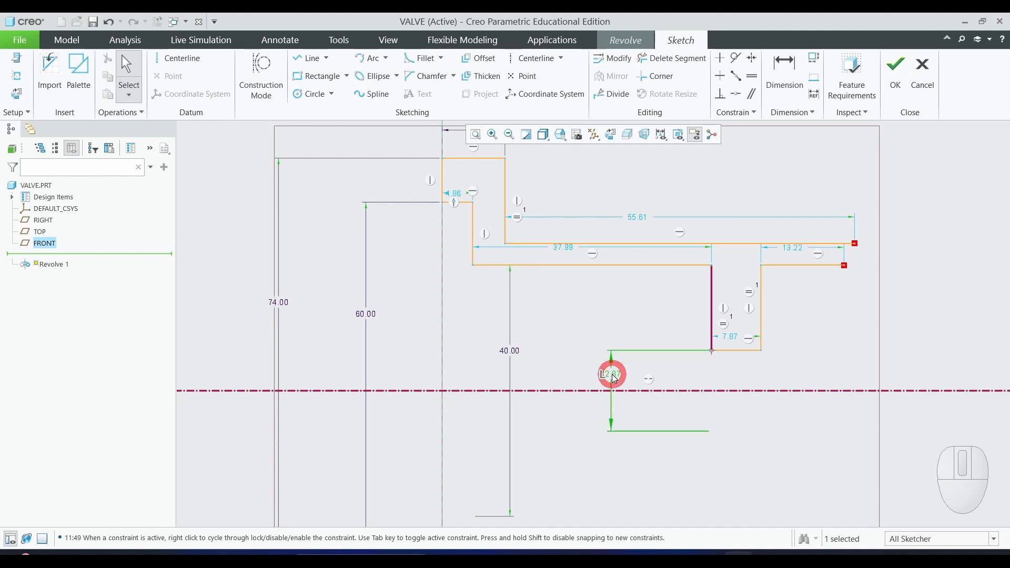
pyautogui.doubleClick(613, 377)
pyautogui.write('12')
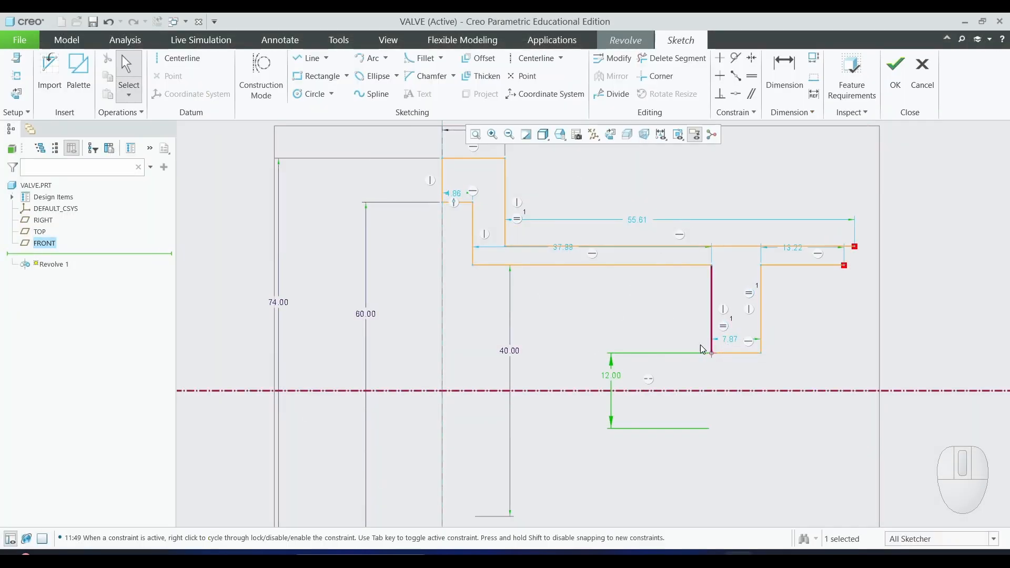
# Set the width of the internal web to 7 mm
pyautogui.click(815, 339)
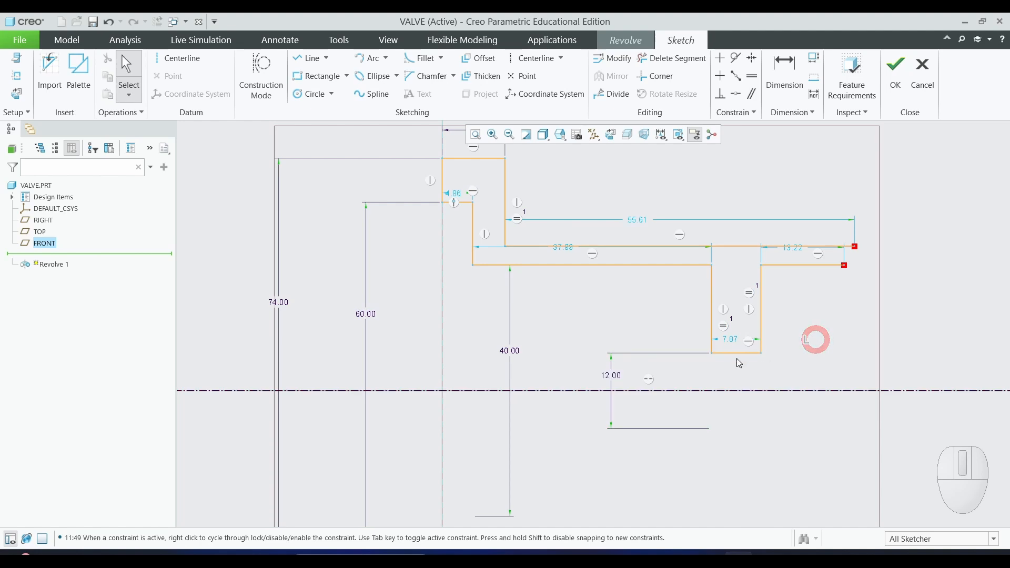
pyautogui.doubleClick(732, 346)
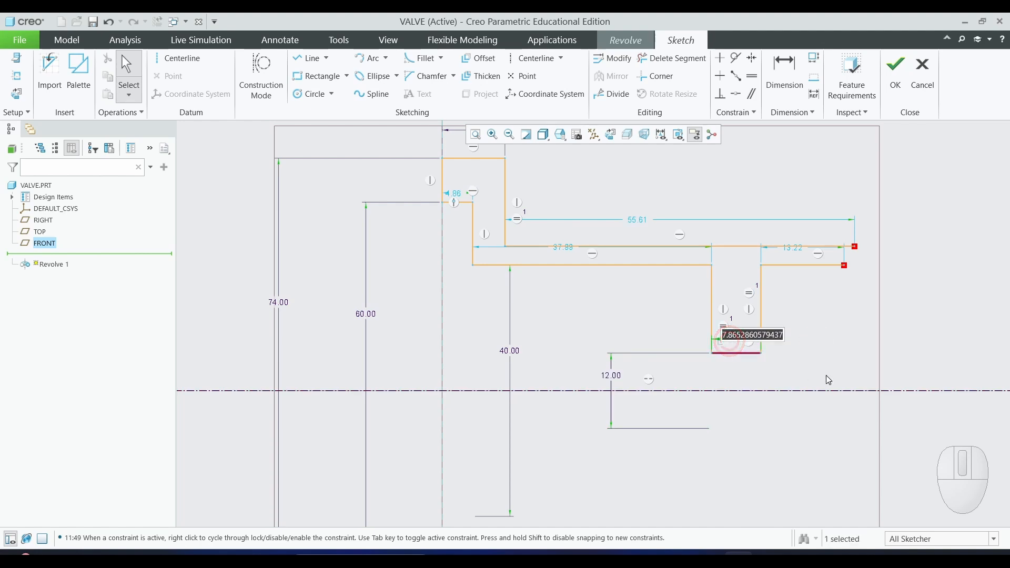
pyautogui.write('7')
pyautogui.press('Return')
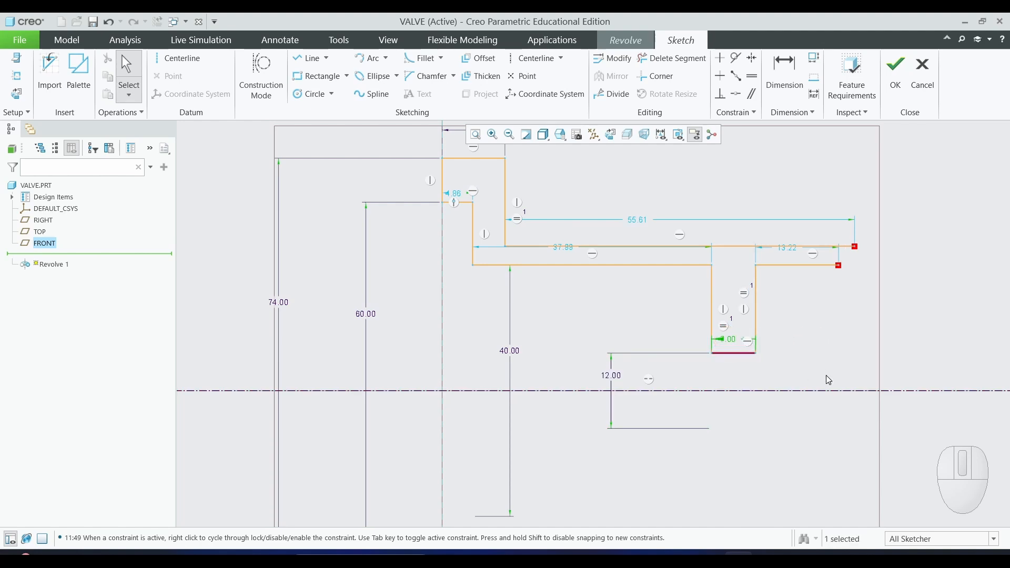
# Dimension the distance from the flange's end face to the web's near face and set it to 31 mm, consulting the lab manual drawing
pyautogui.scroll(-2, 644, 377)
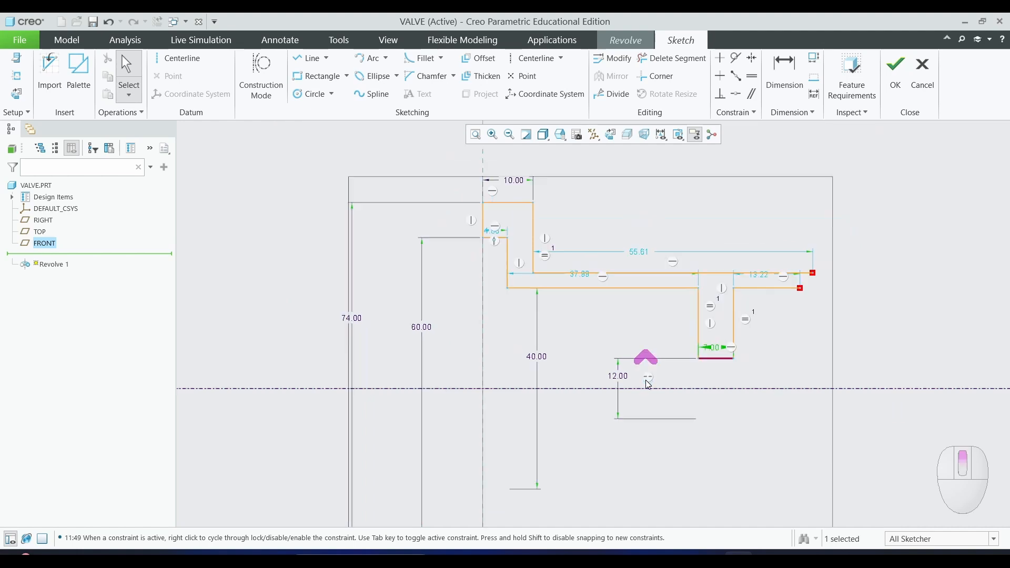
pyautogui.click(782, 69)
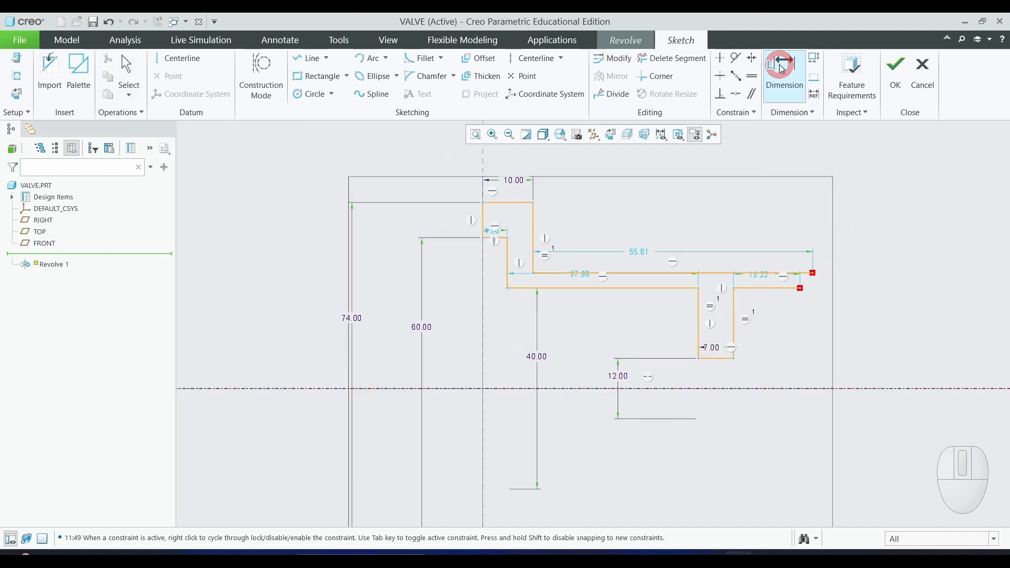
pyautogui.click(701, 306)
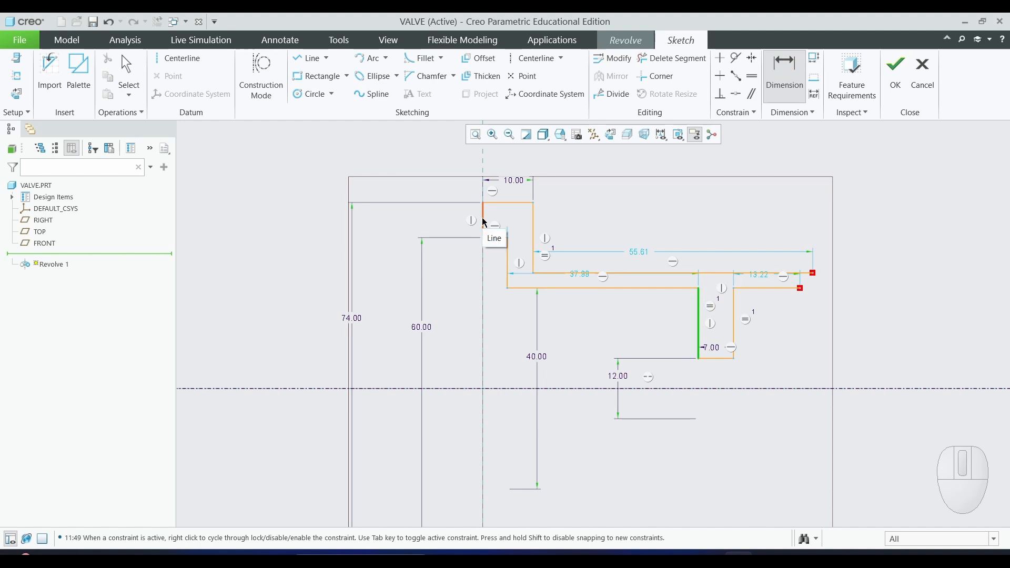
pyautogui.click(482, 219)
pyautogui.middleClick(598, 159)
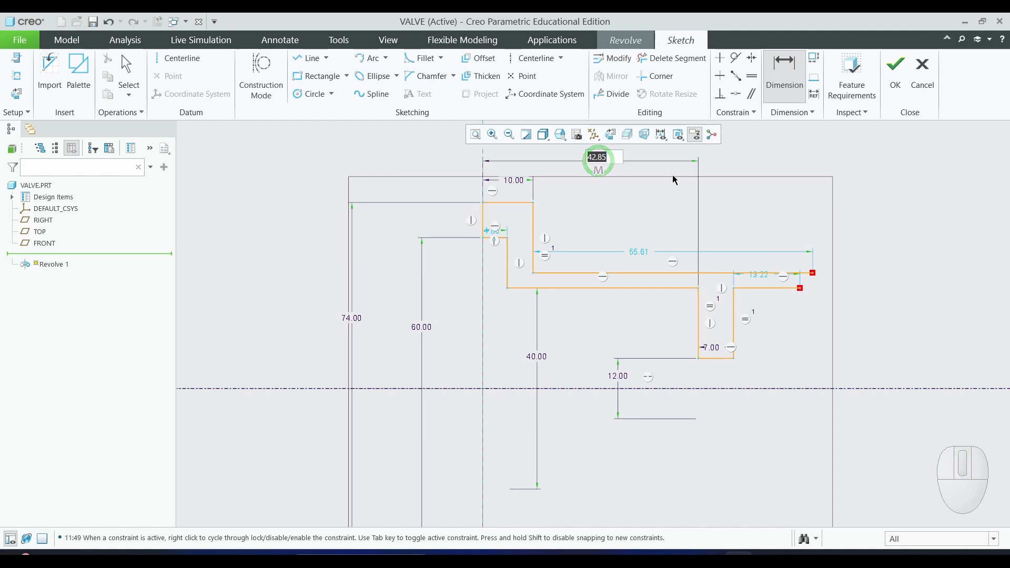
pyautogui.hotkey('alt', 'Tab')
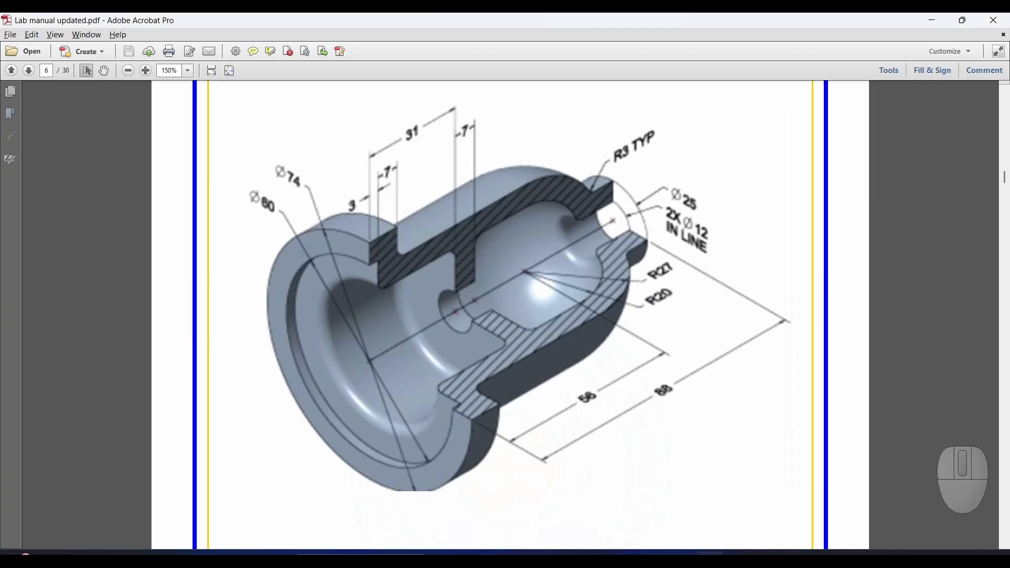
pyautogui.hotkey('alt', 'Tab')
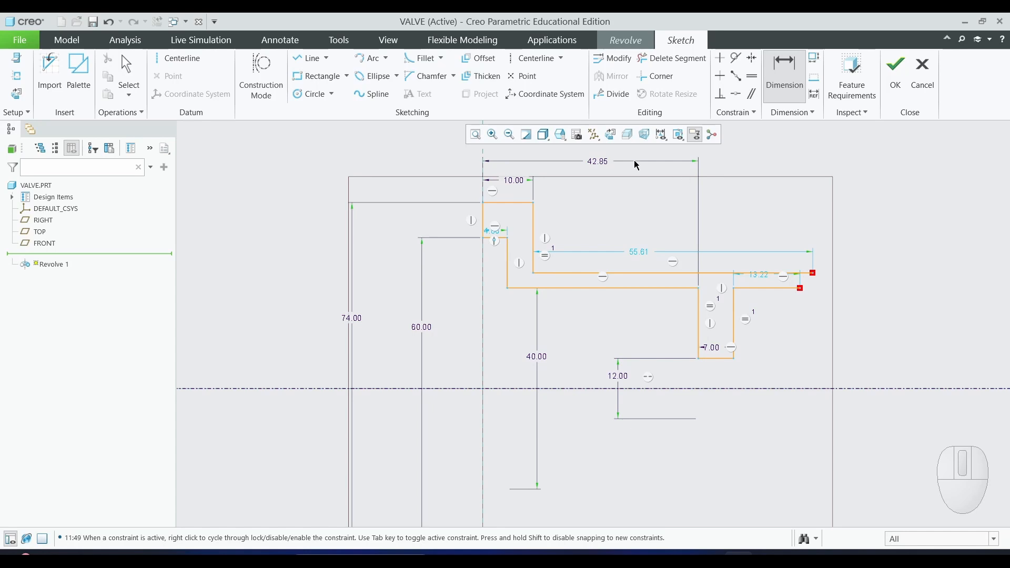
pyautogui.doubleClick(597, 159)
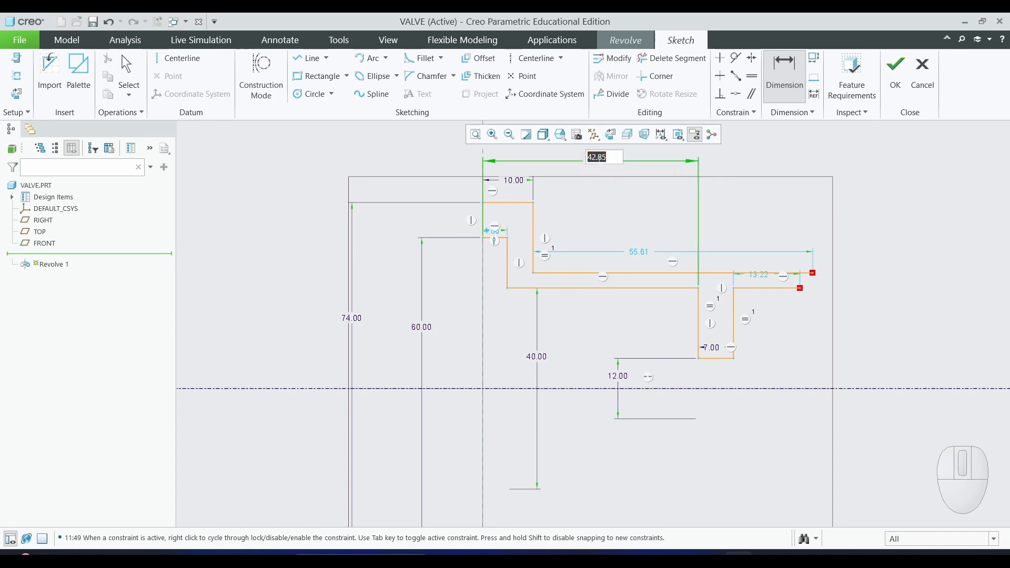
pyautogui.write('31')
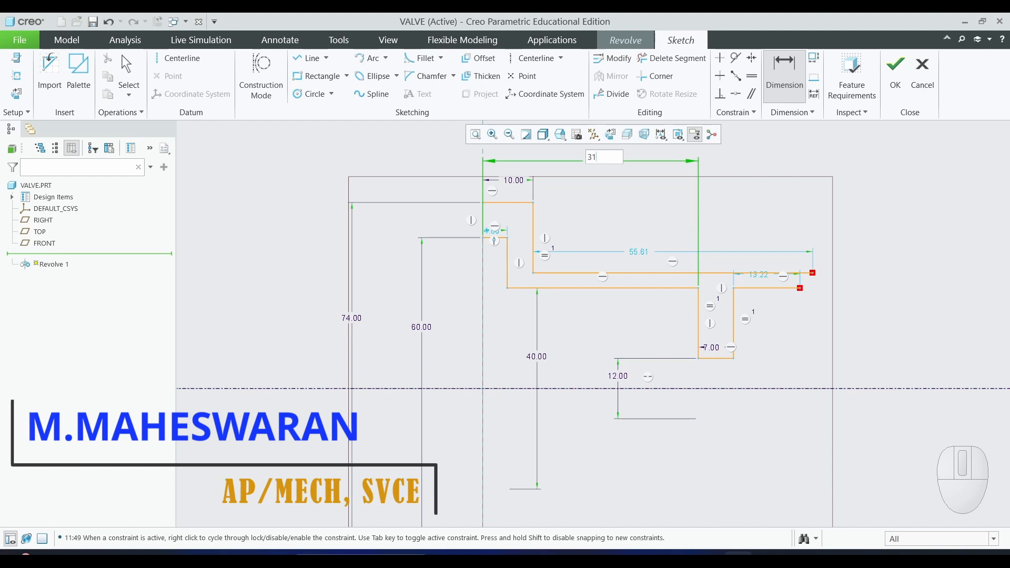
pyautogui.press('Return')
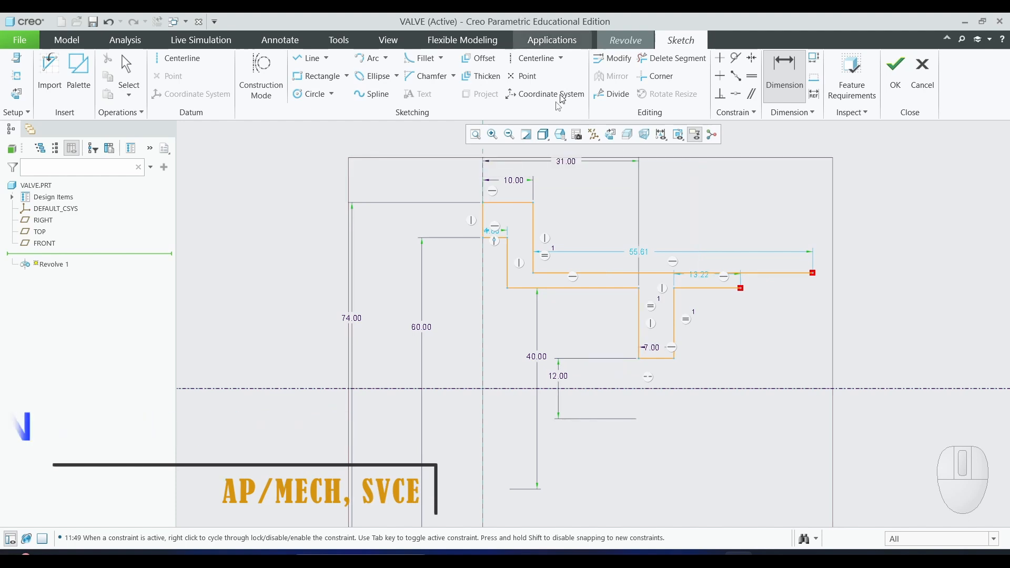
# Check the lab manual drawing and set the length of the short step at the 60 mm diameter to 3 mm
pyautogui.scroll(5, 499, 217)
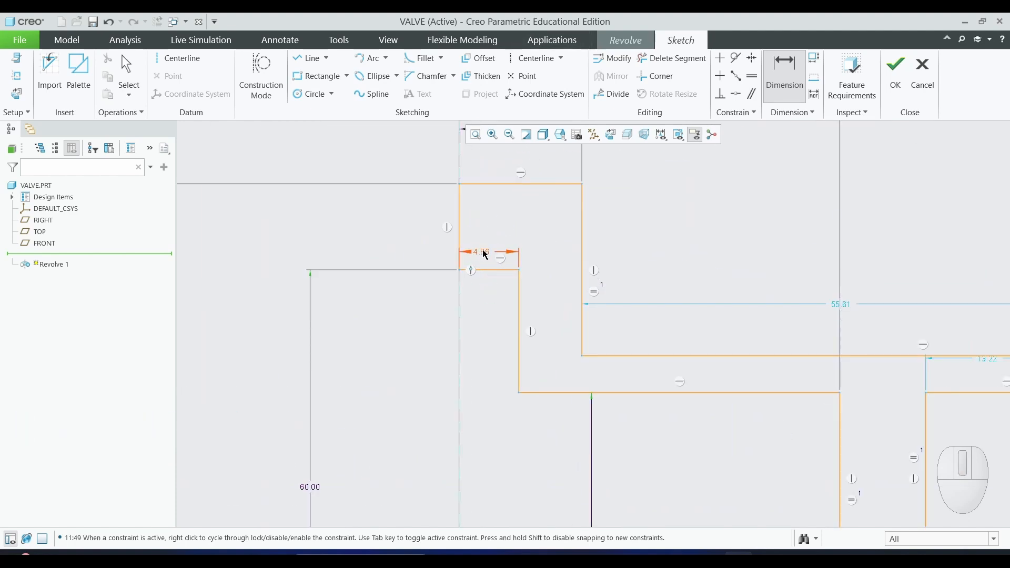
pyautogui.hotkey('alt', 'Tab')
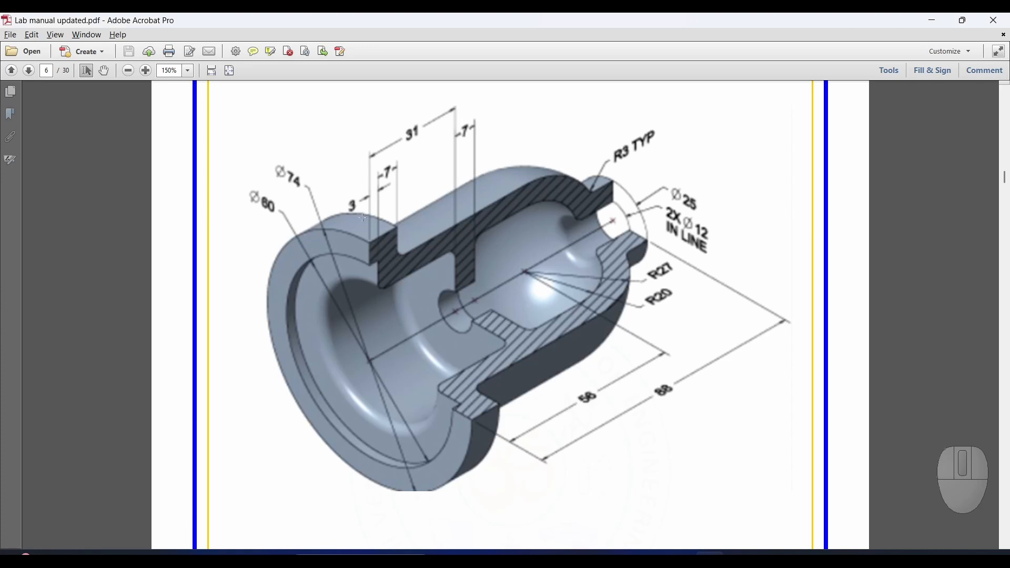
pyautogui.hotkey('alt', 'Tab')
pyautogui.click(480, 252)
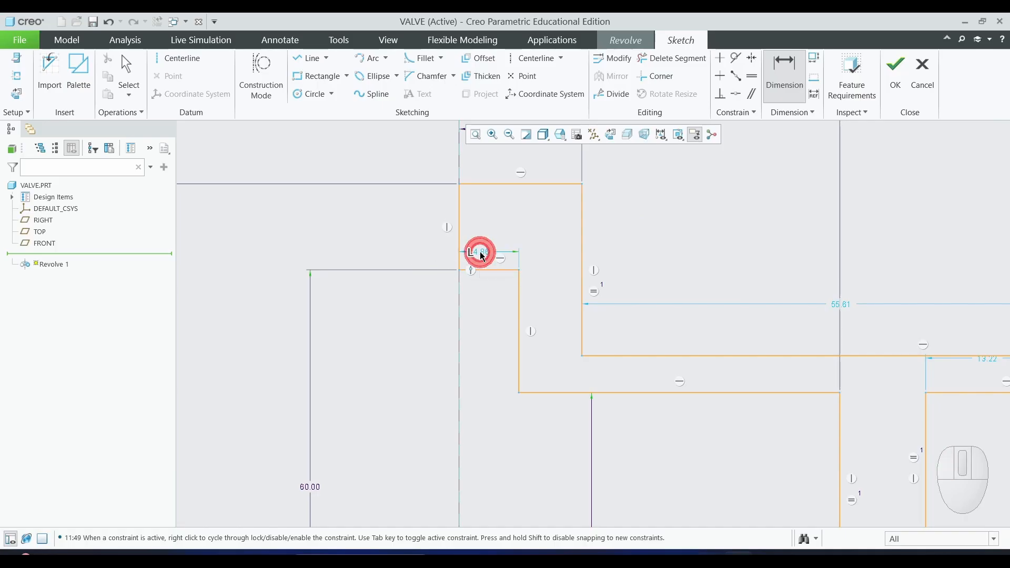
pyautogui.doubleClick(480, 253)
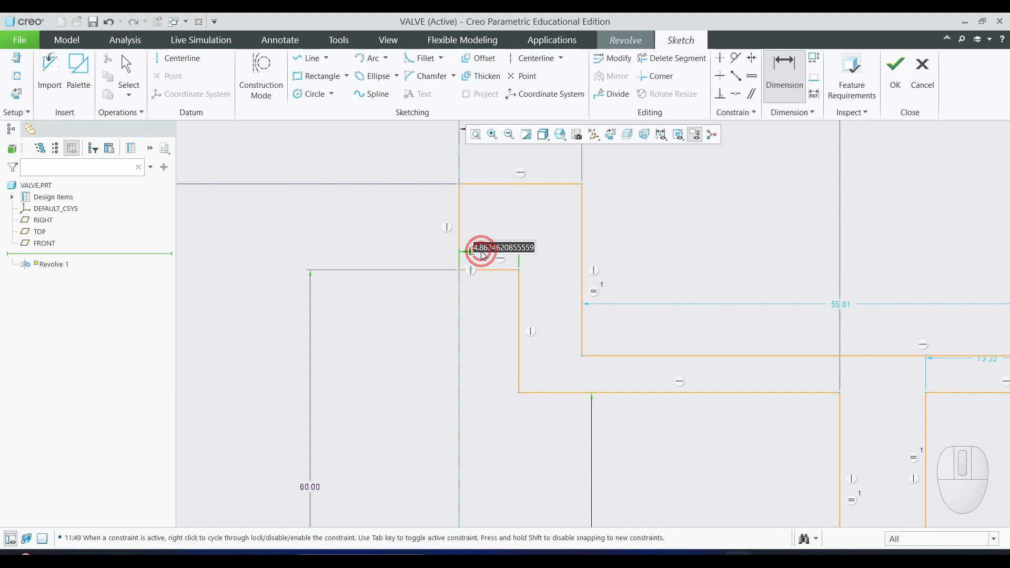
pyautogui.write('3')
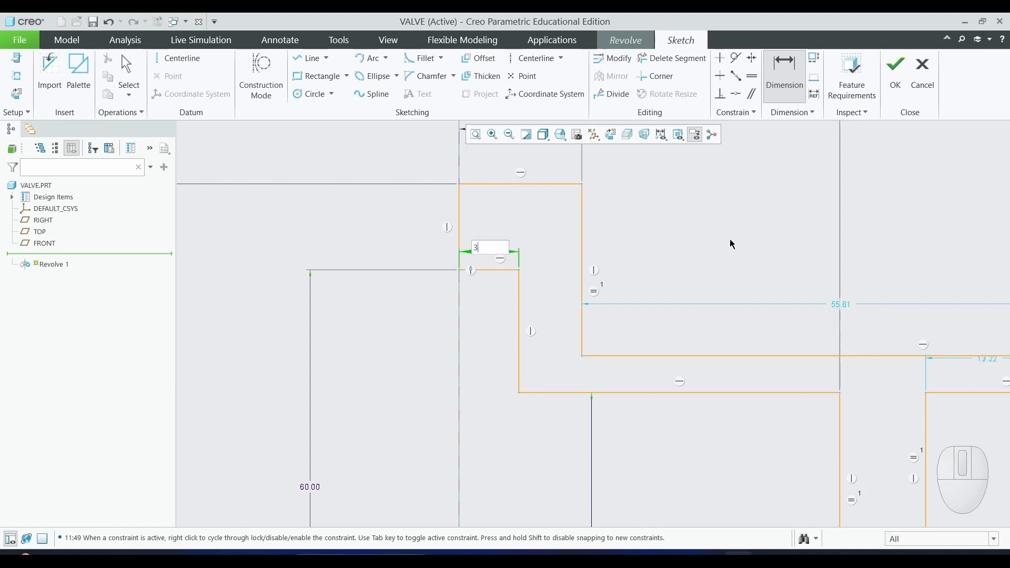
pyautogui.press('Return')
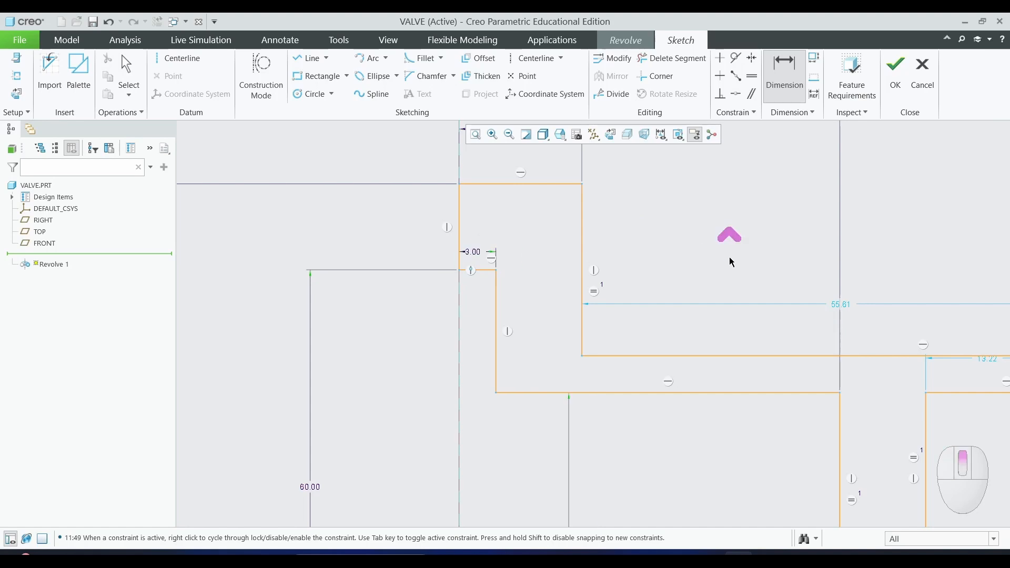
# Sketch a centre-and-ends arc of about 21 mm radius, centred on the horizontal axis, from the free end of the inner wall line
pyautogui.scroll(4, 729, 257)
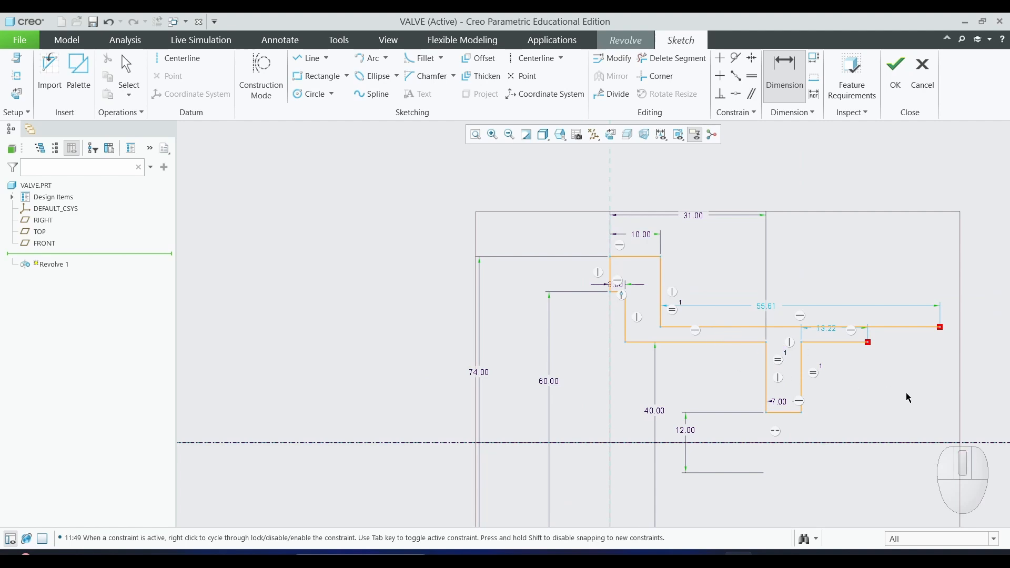
pyautogui.click(884, 407)
pyautogui.scroll(2, 826, 396)
pyautogui.scroll(-1, 907, 399)
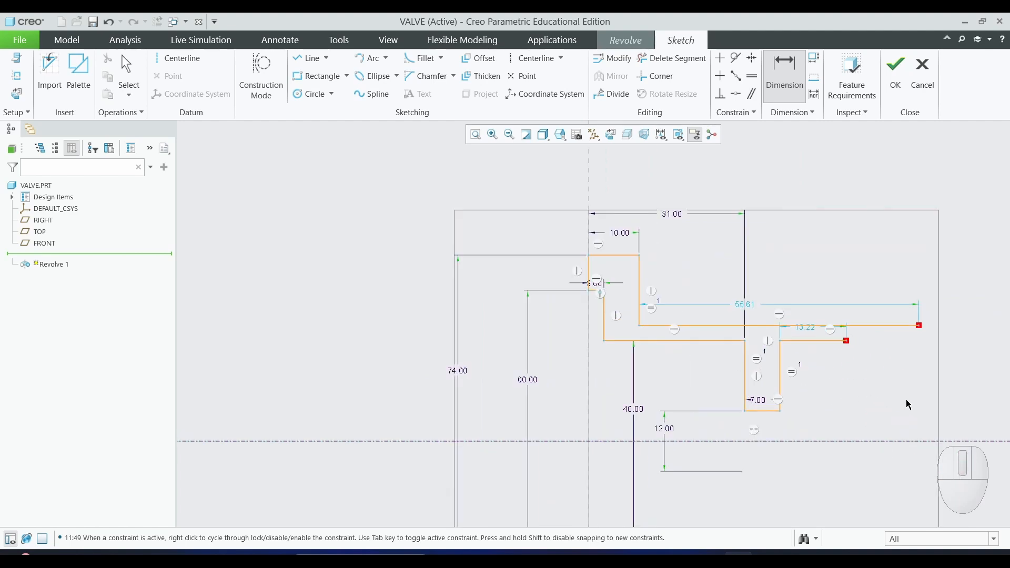
pyautogui.click(874, 262)
pyautogui.press('shift')
pyautogui.press('shift')
pyautogui.keyDown('shift'); pyautogui.middleClick(842, 389); pyautogui.keyUp('shift')
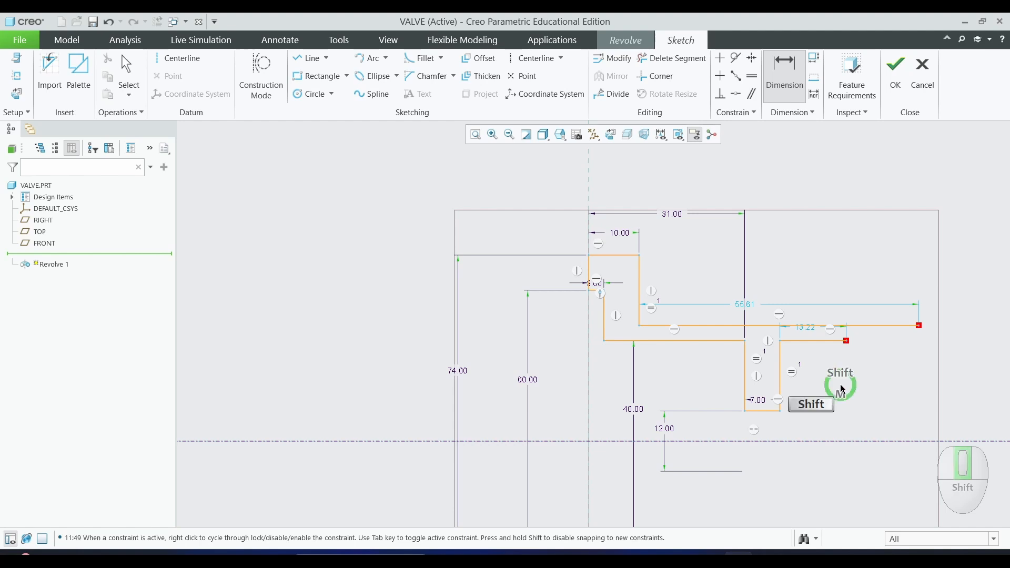
pyautogui.keyDown('shift'); pyautogui.moveTo(842, 390); pyautogui.dragTo(623, 352, button='middle'); pyautogui.keyUp('shift')
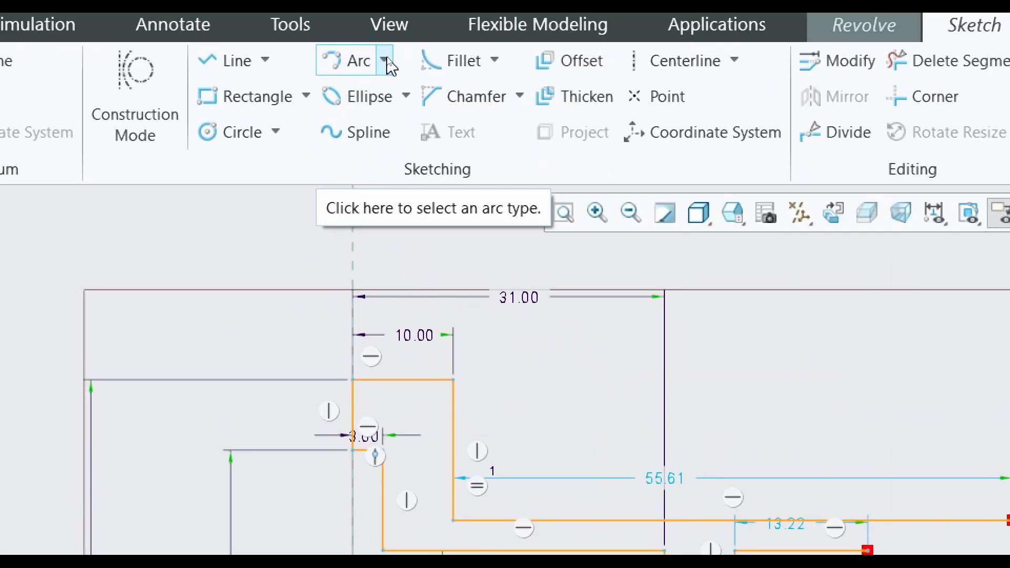
pyautogui.click(385, 60)
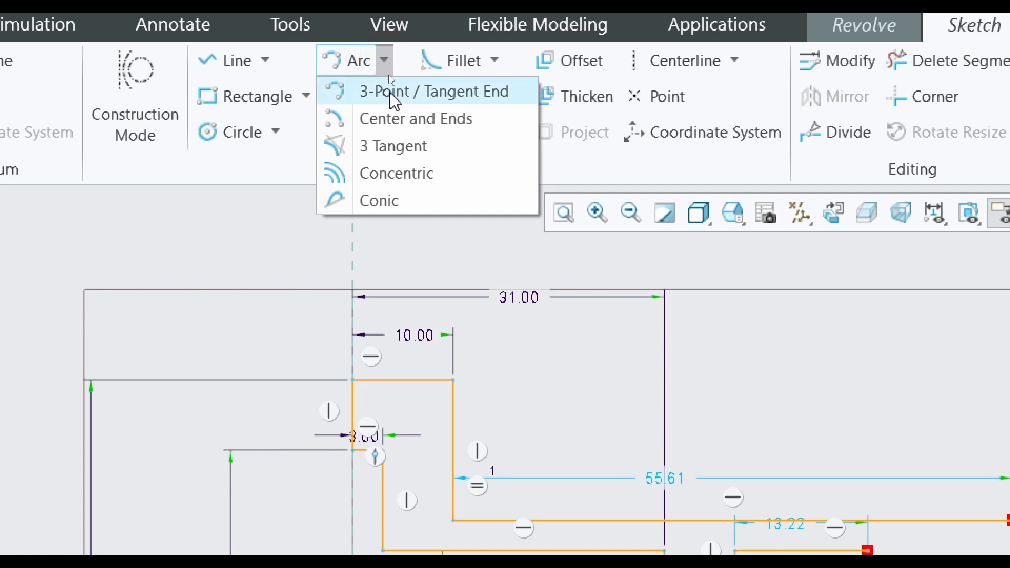
pyautogui.click(379, 119)
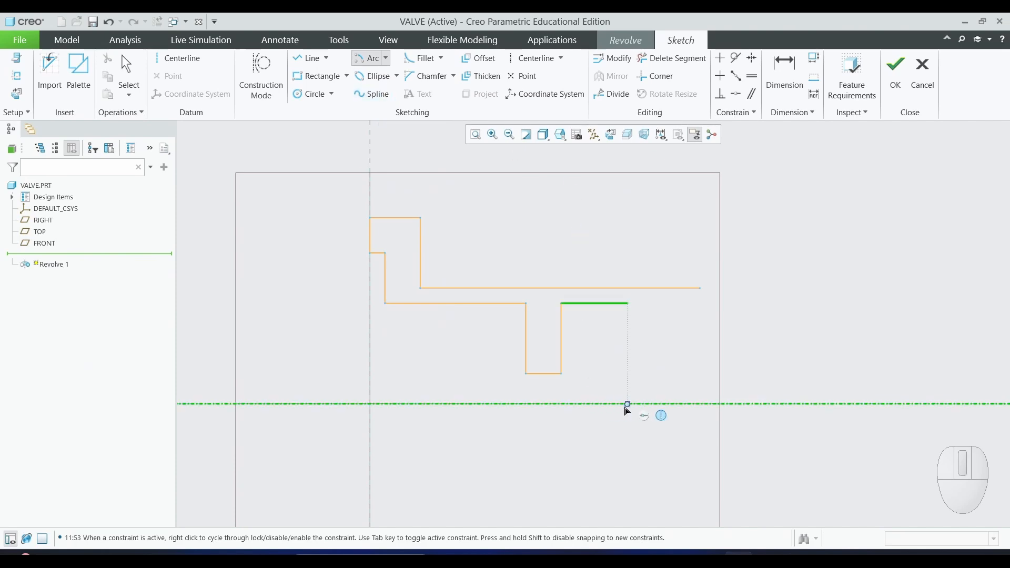
pyautogui.click(596, 404)
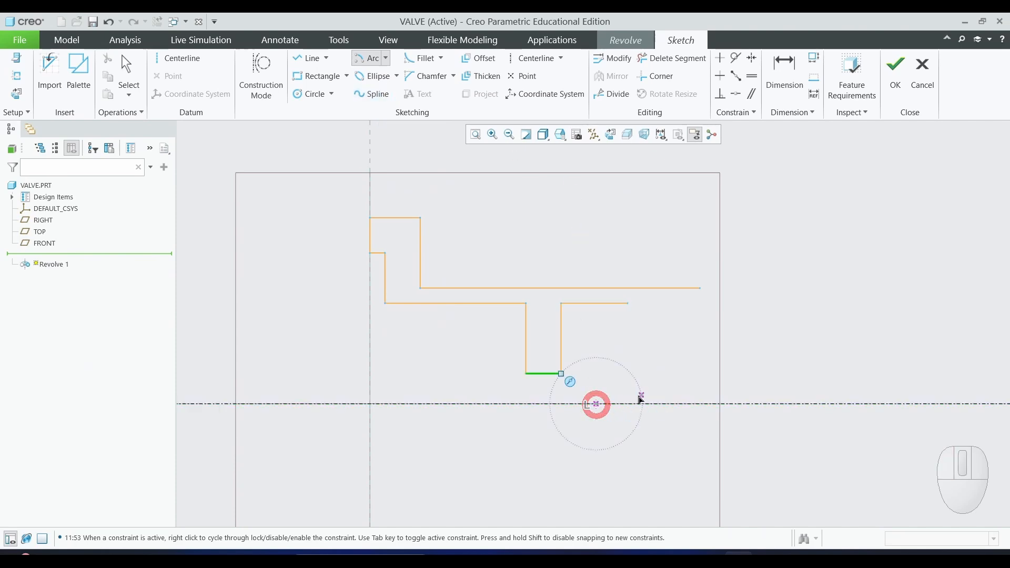
pyautogui.click(629, 304)
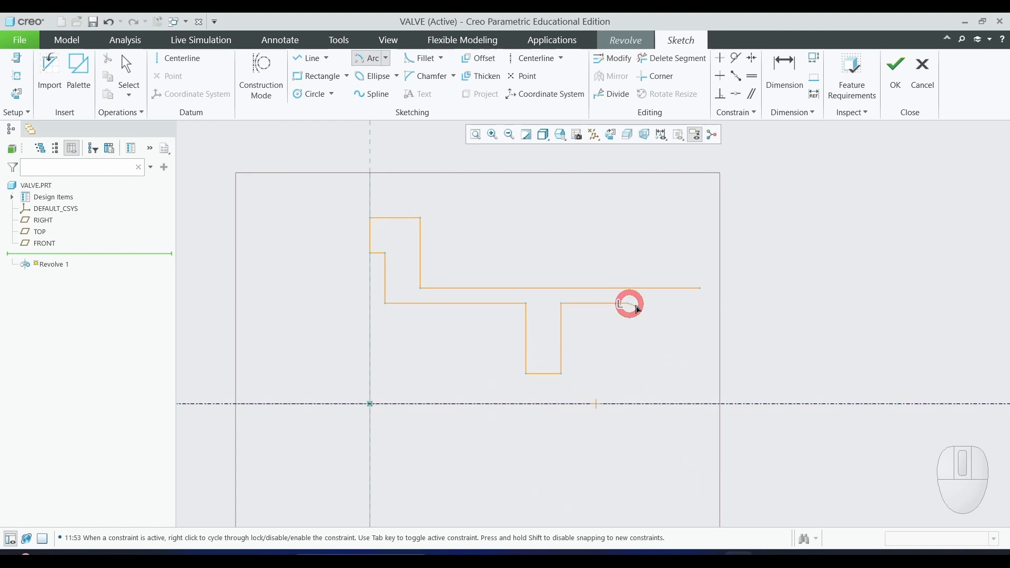
pyautogui.click(715, 377)
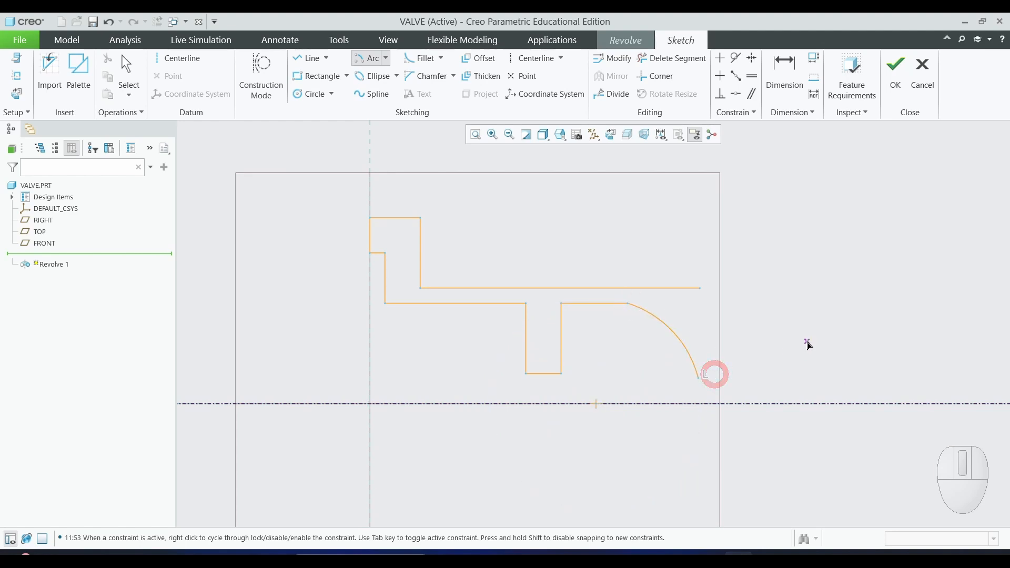
# Sketch a concentric arc of about 31 mm radius from the free end of the outer wall line, using the same centre point
pyautogui.click(595, 405)
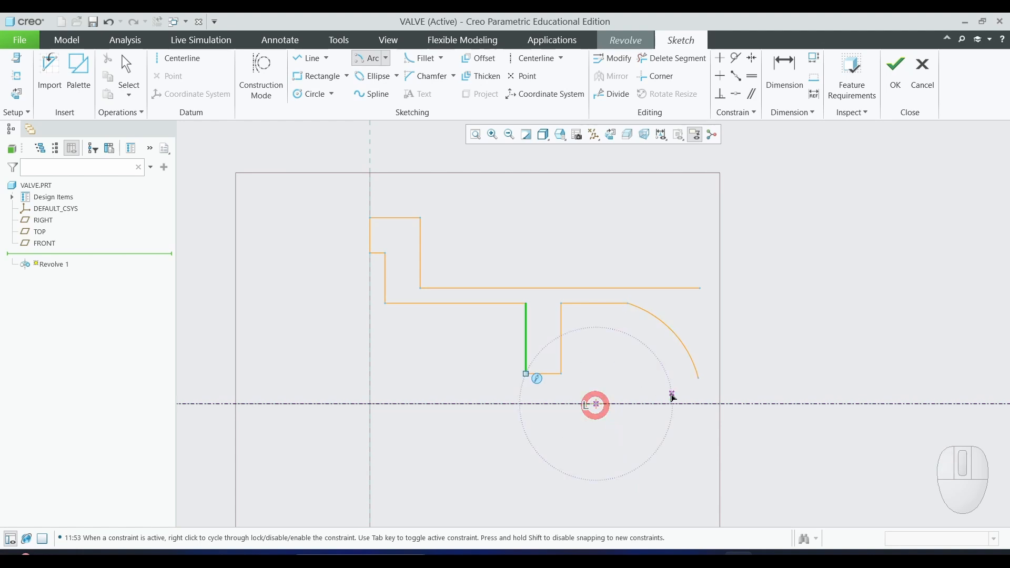
pyautogui.click(699, 287)
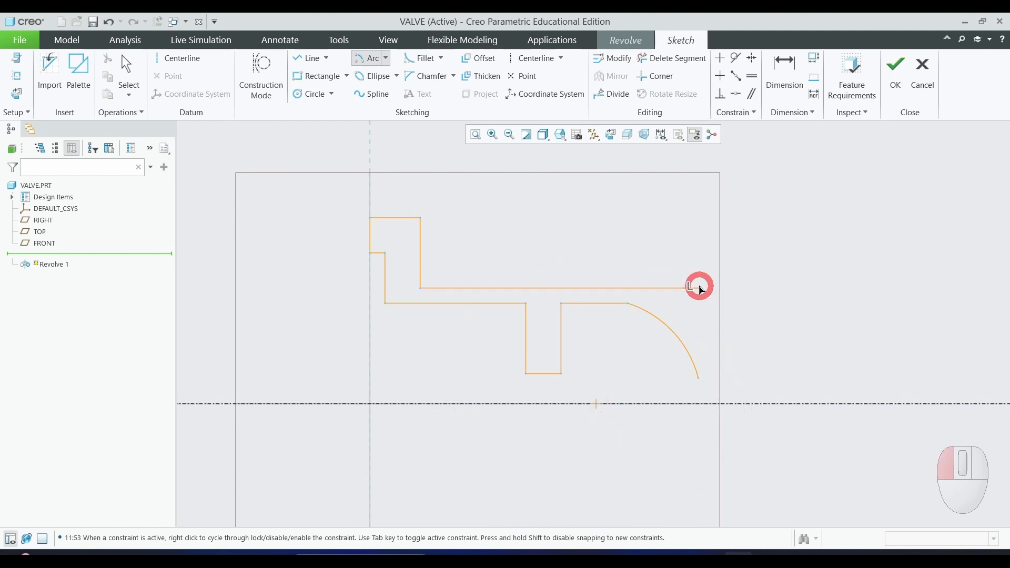
pyautogui.click(789, 365)
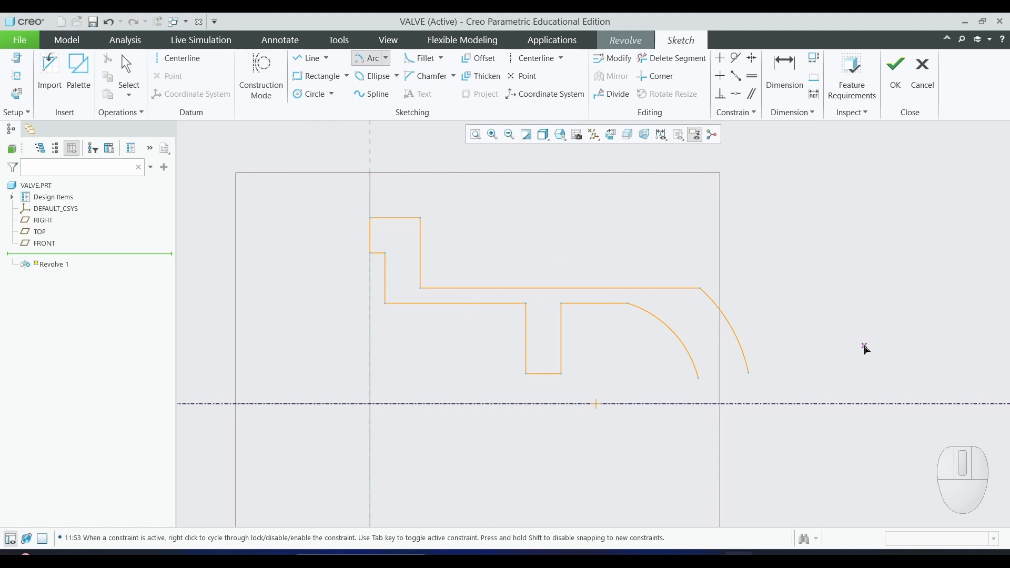
pyautogui.middleClick(867, 350)
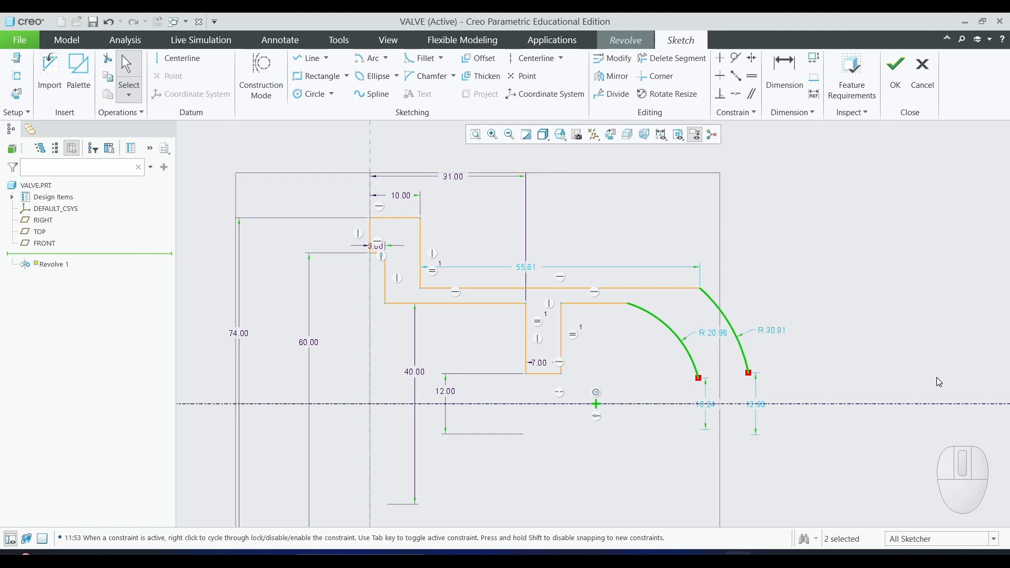
# Check the lab manual drawing and set the outer arc's radius to 27 mm
pyautogui.press('alt')
pyautogui.hotkey('alt', 'Tab')
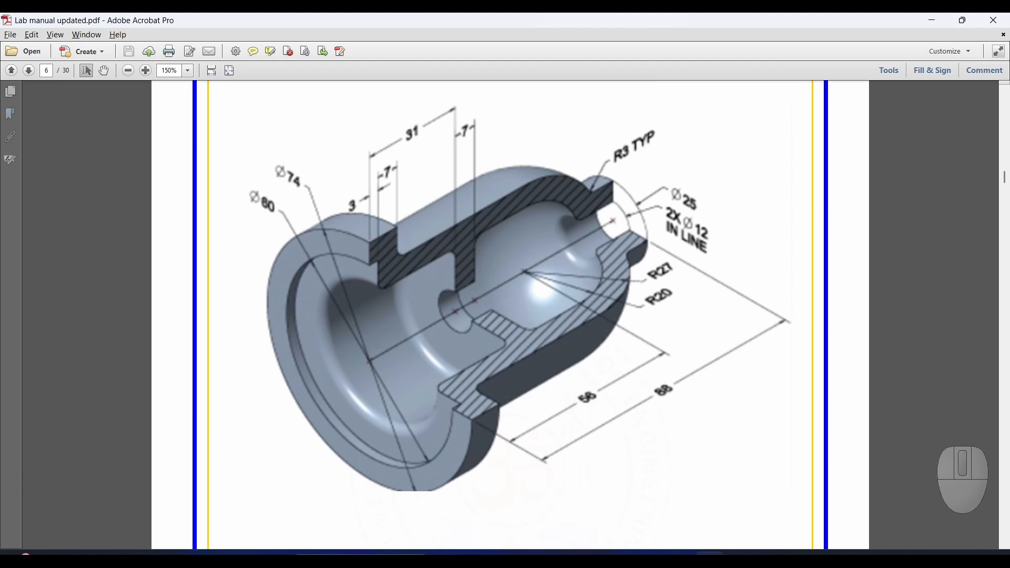
pyautogui.hotkey('alt', 'Tab')
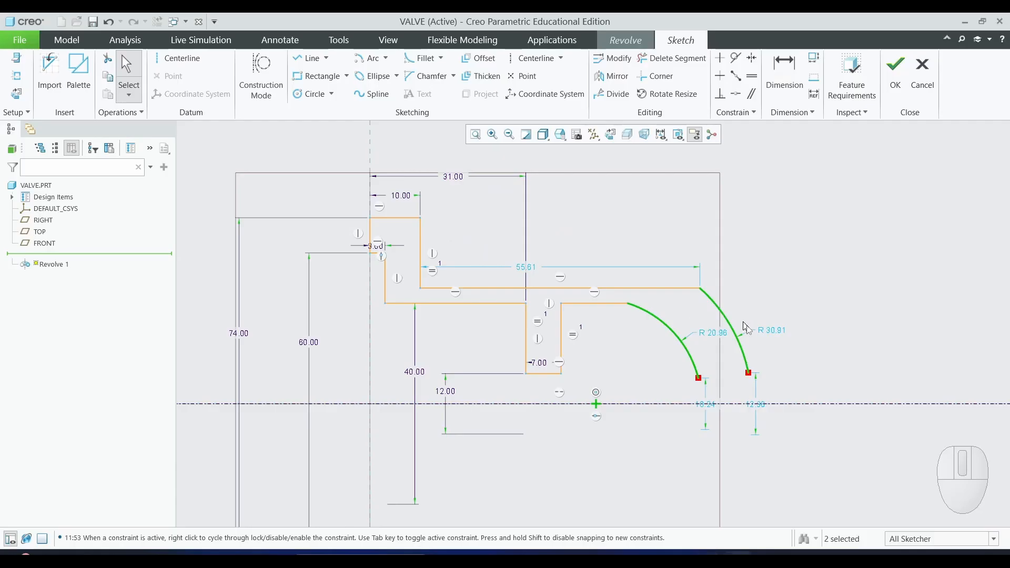
pyautogui.doubleClick(773, 332)
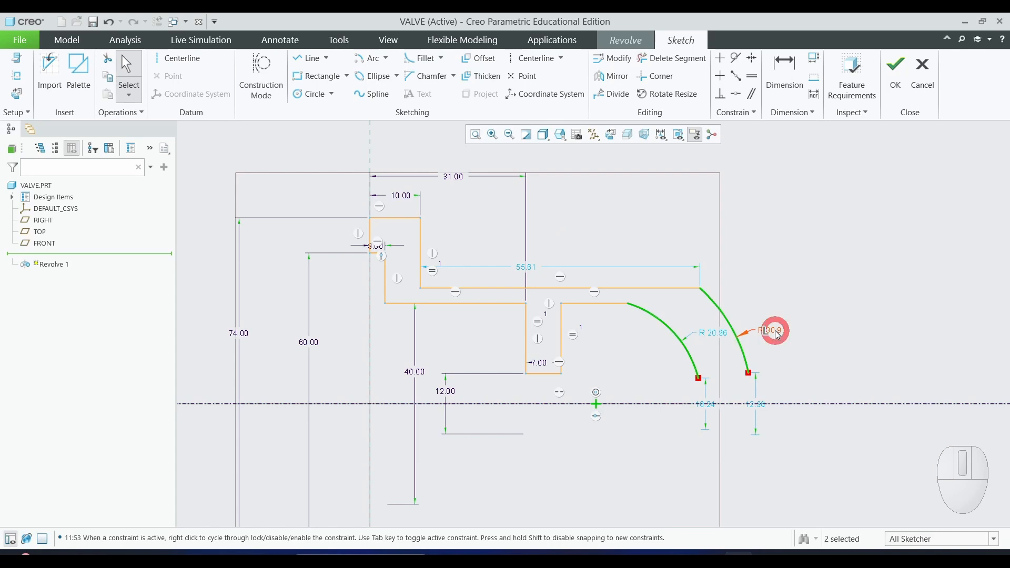
pyautogui.write('27')
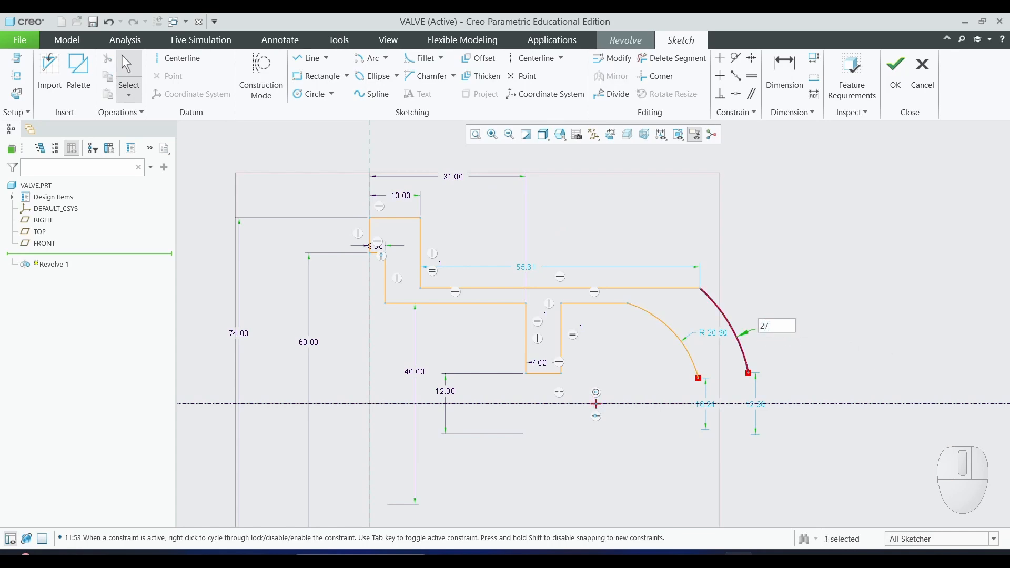
pyautogui.press('Return')
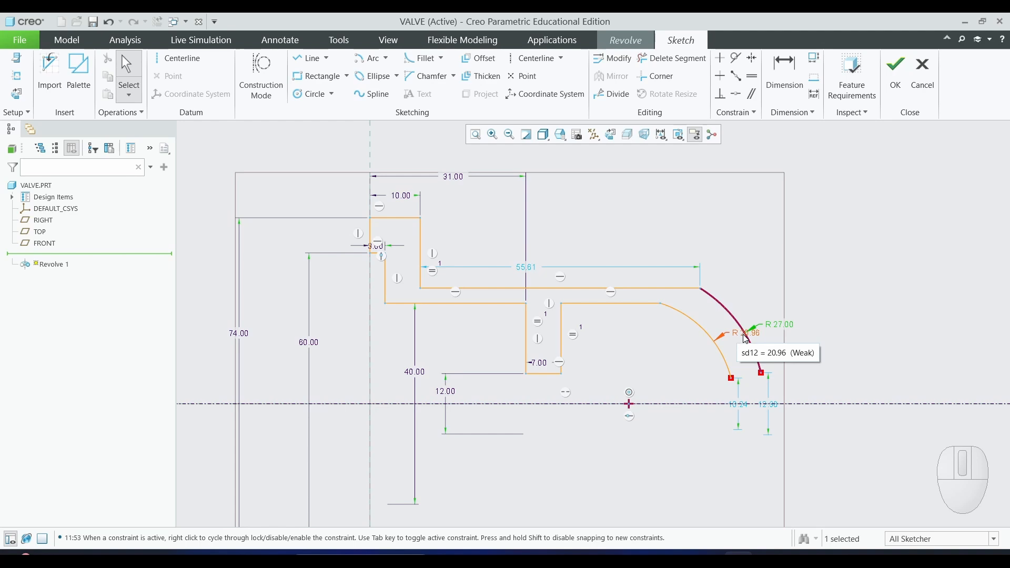
# Set the inner arc's radius to 20 mm
pyautogui.scroll(3, 742, 343)
pyautogui.doubleClick(738, 321)
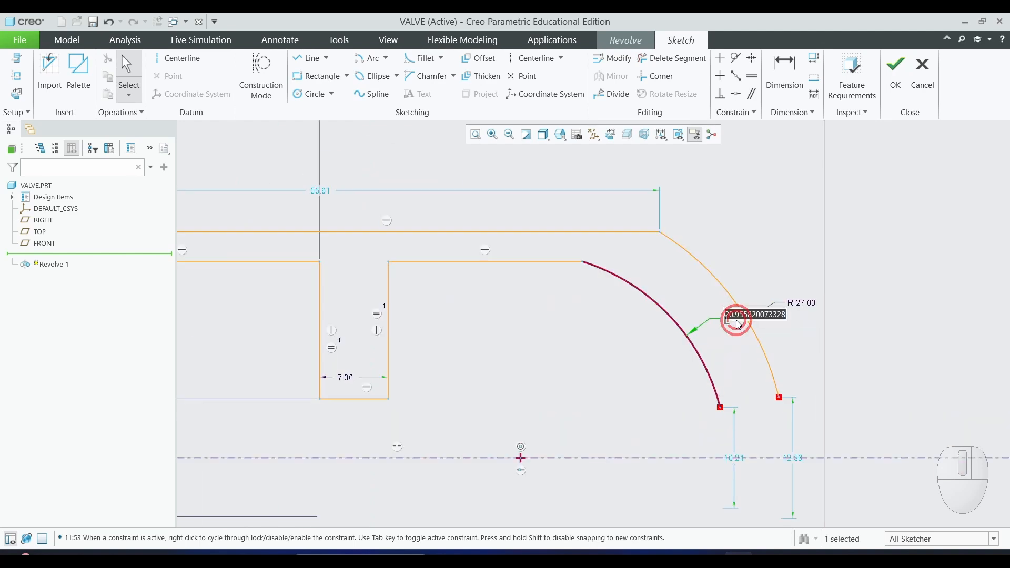
pyautogui.write('20')
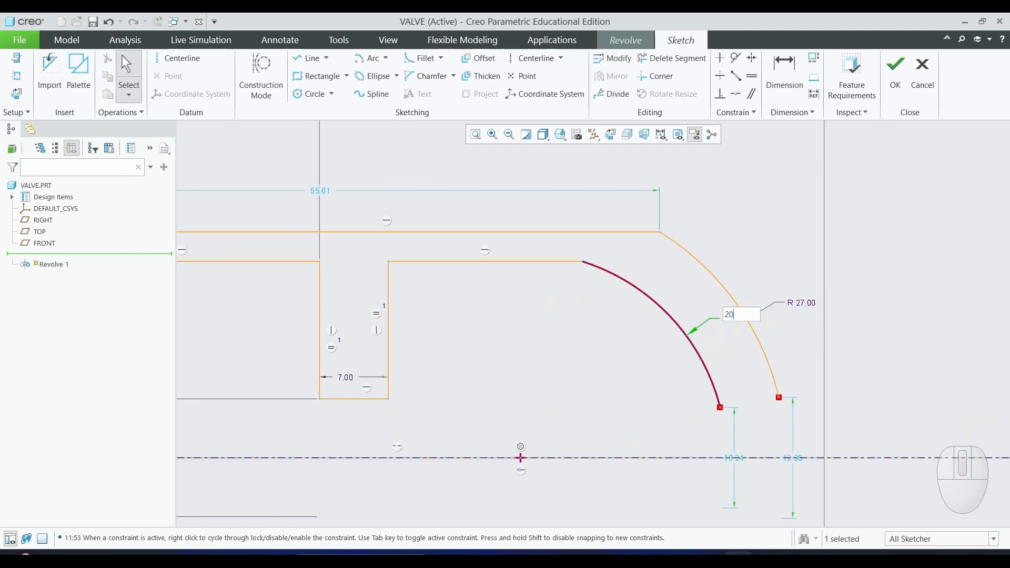
pyautogui.press('Return')
pyautogui.click(892, 376)
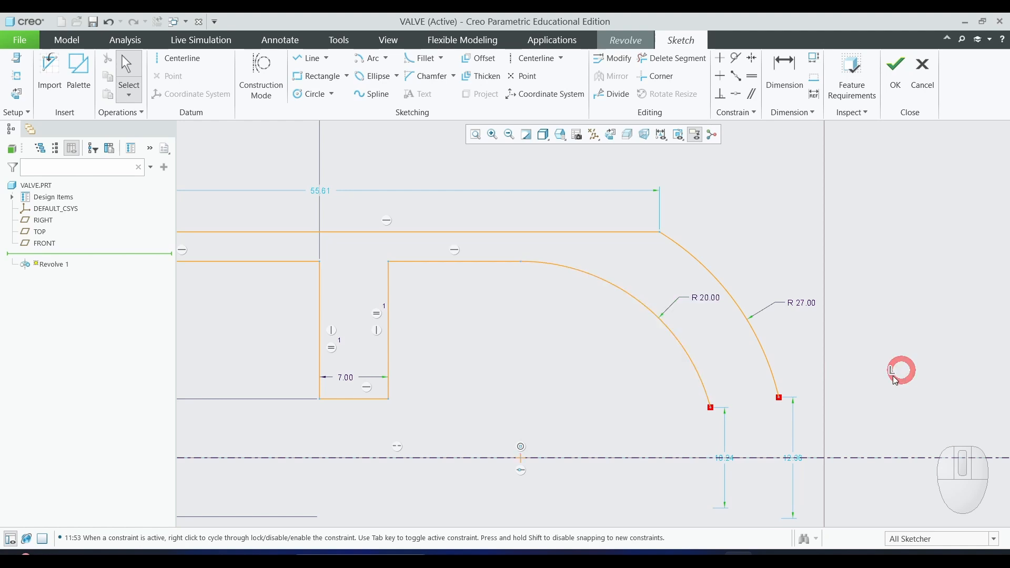
pyautogui.scroll(-2, 634, 350)
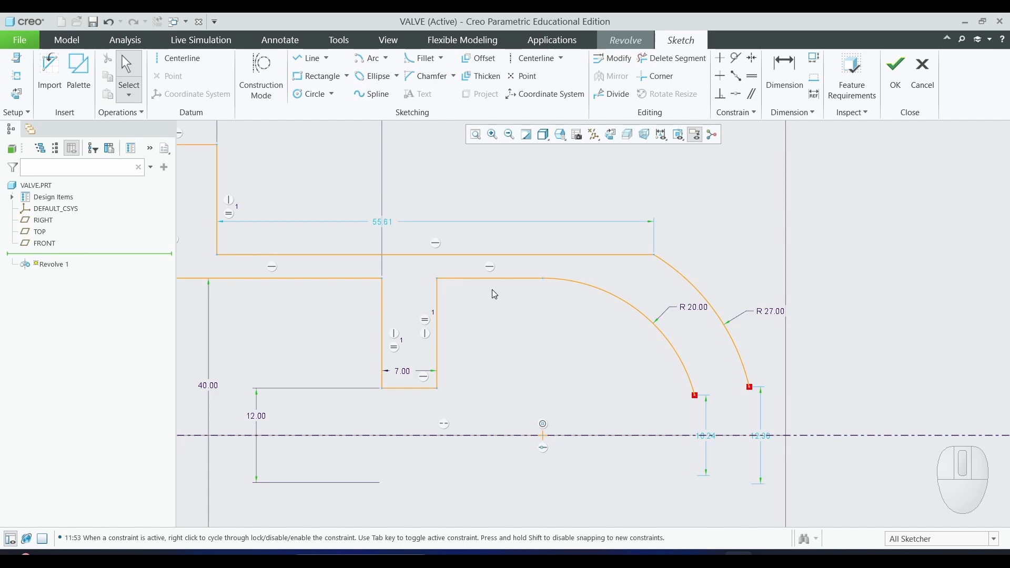
# Consult the lab manual drawing and apply a Tangent constraint between the inner wall line and the inner arc
pyautogui.hotkey('alt', 'Tab')
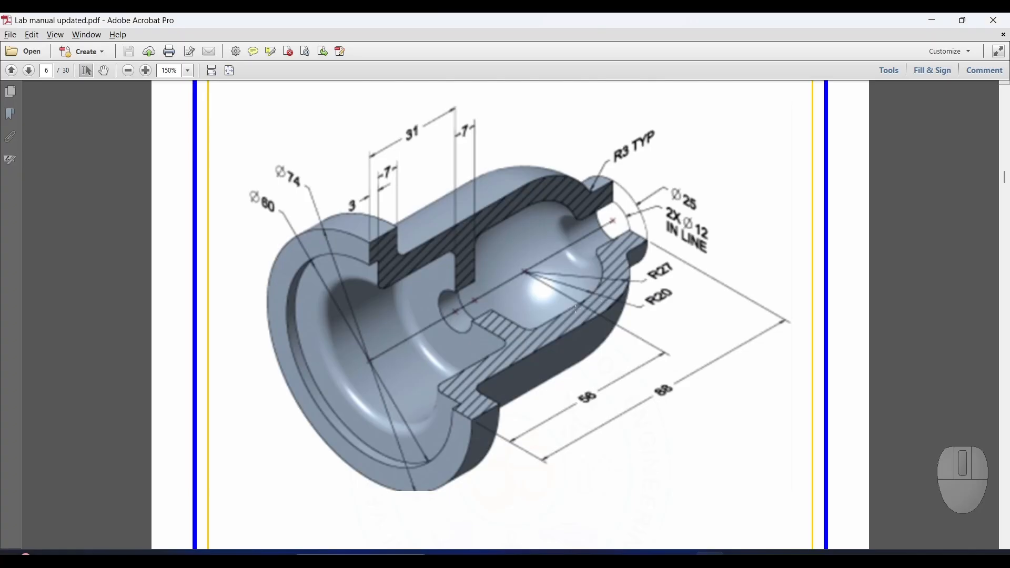
pyautogui.hotkey('alt', 'Tab')
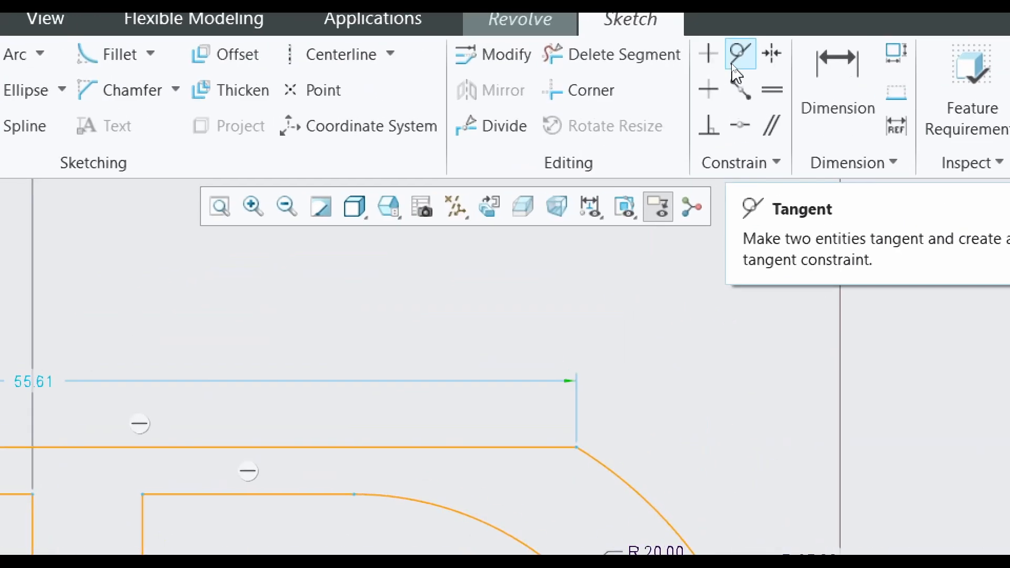
pyautogui.click(739, 59)
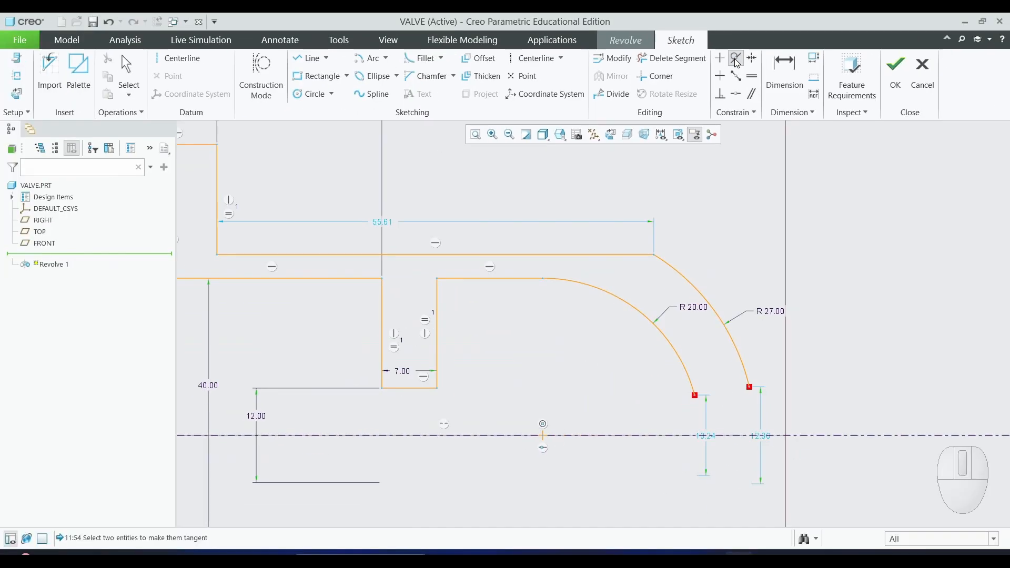
pyautogui.click(516, 277)
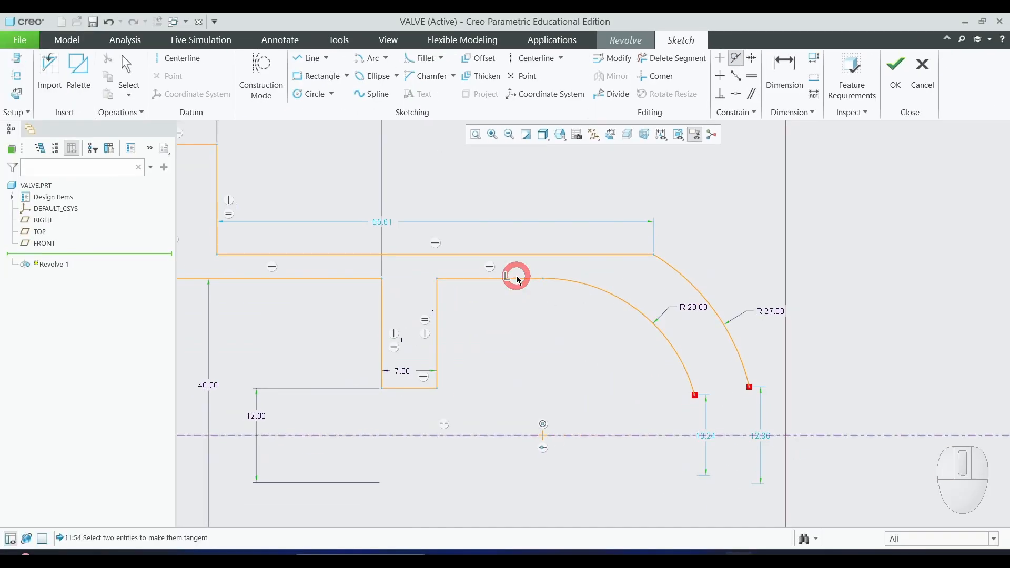
pyautogui.click(561, 283)
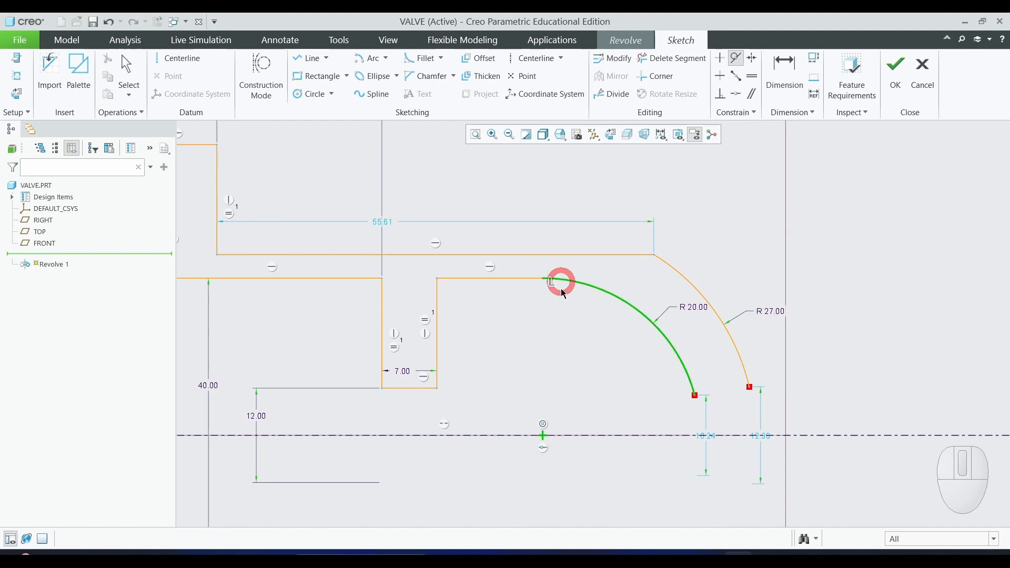
pyautogui.click(530, 278)
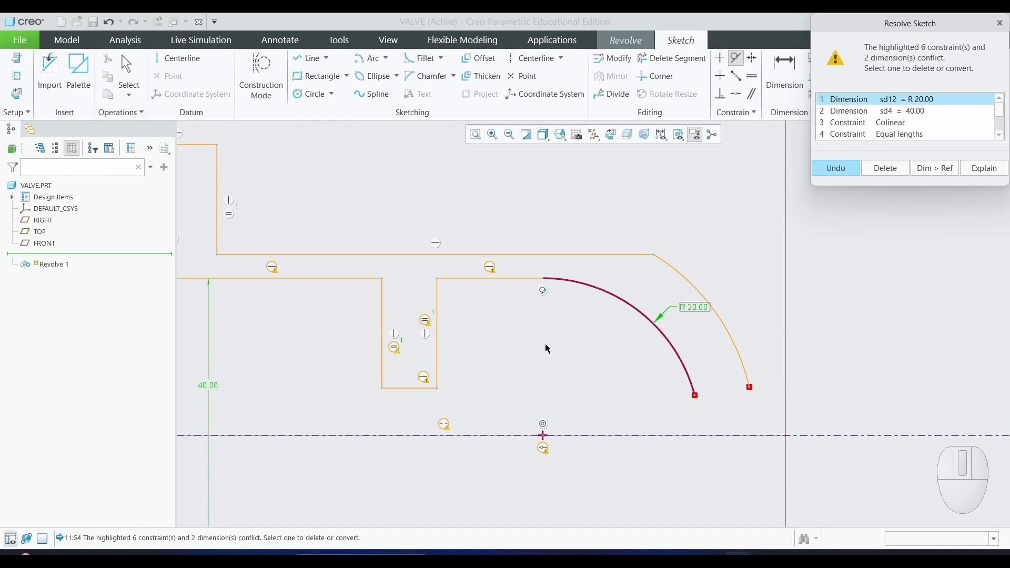
# Review the conflicting dimensions and constraints and resolve the conflict by deleting the arc centre's Point On Entity constraint
pyautogui.click(924, 111)
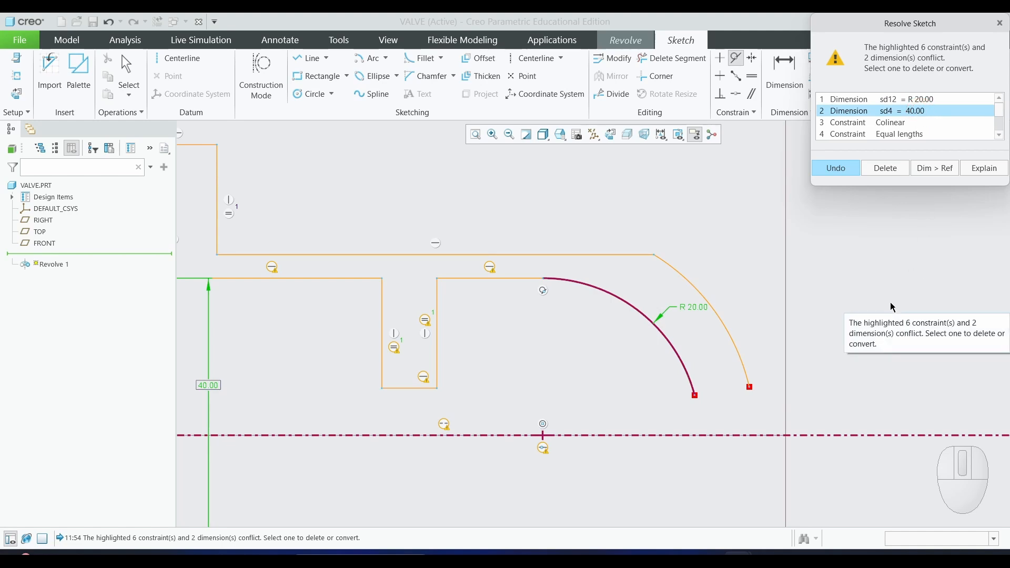
pyautogui.click(897, 124)
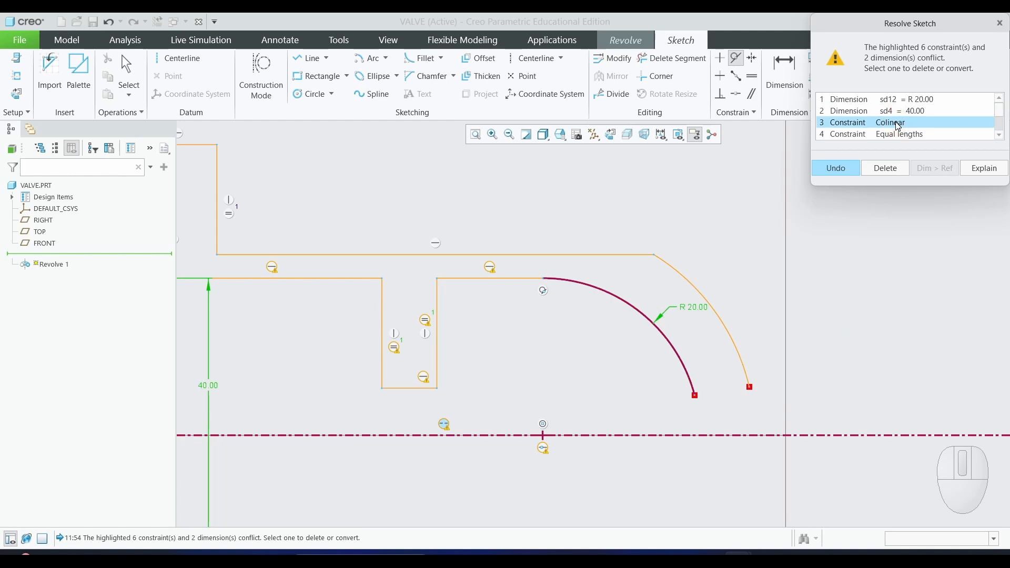
pyautogui.moveTo(998, 118); pyautogui.dragTo(999, 121)
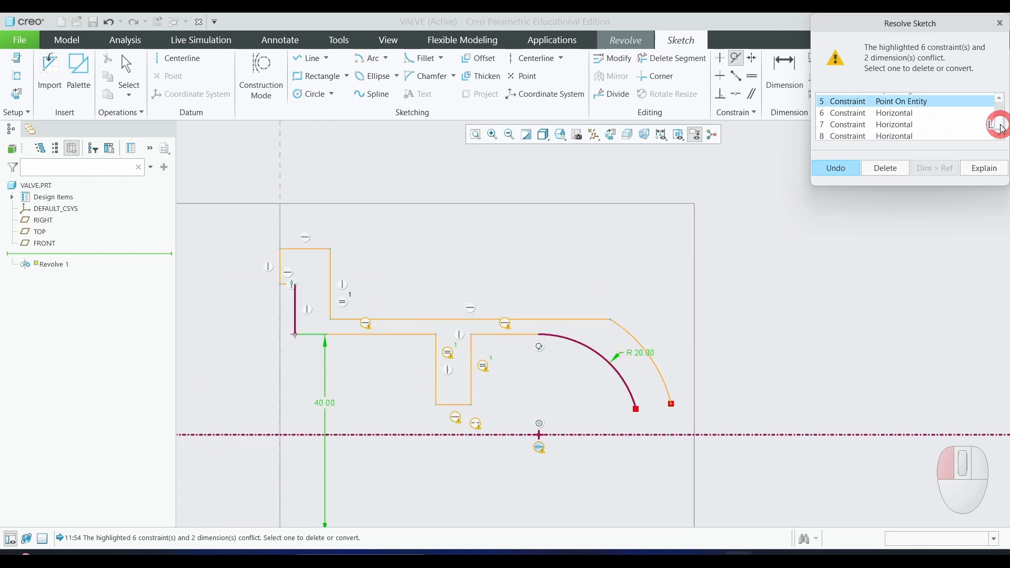
pyautogui.click(891, 167)
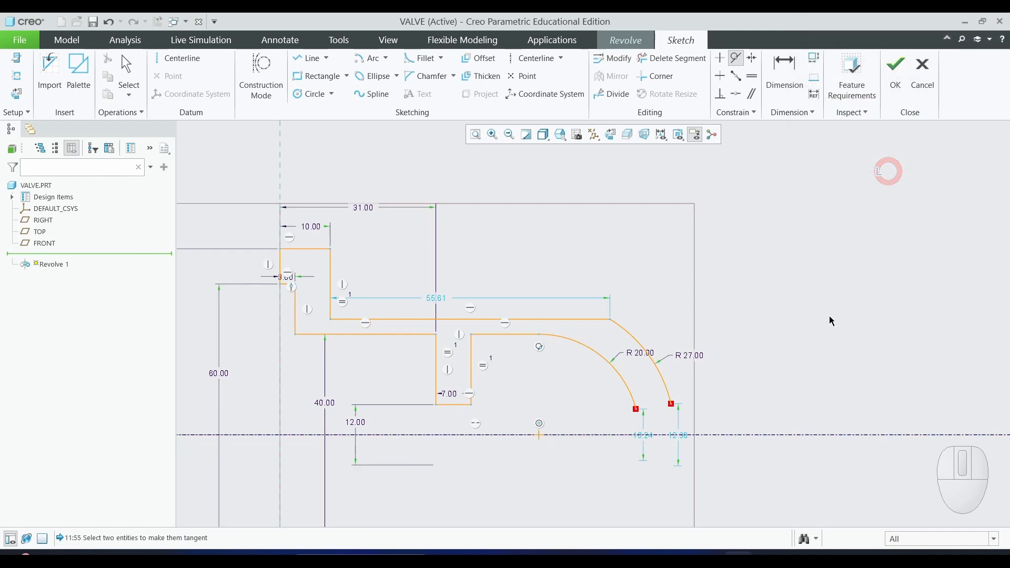
# Make the outer wall line tangent to the outer arc, checking the lab manual drawing and deleting the conflicting Equal lengths constraint
pyautogui.middleClick(462, 477)
pyautogui.scroll(2, 461, 477)
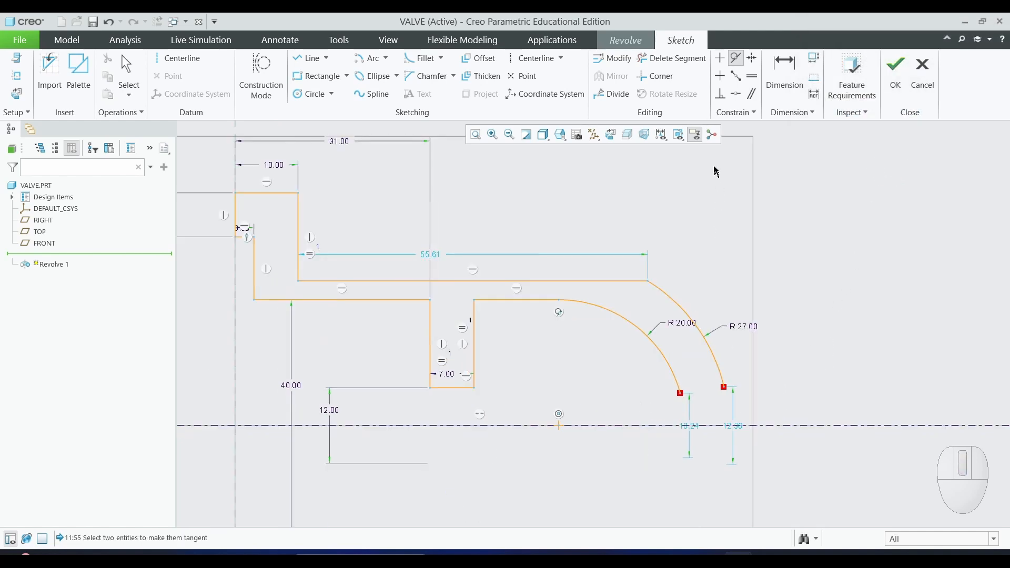
pyautogui.click(621, 280)
pyautogui.click(672, 303)
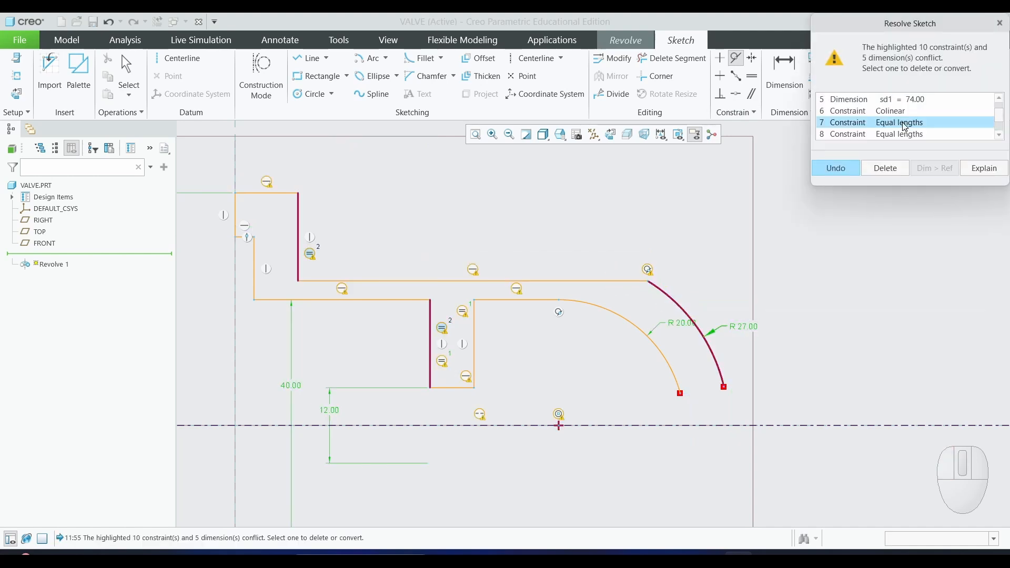
pyautogui.hotkey('alt', 'Tab')
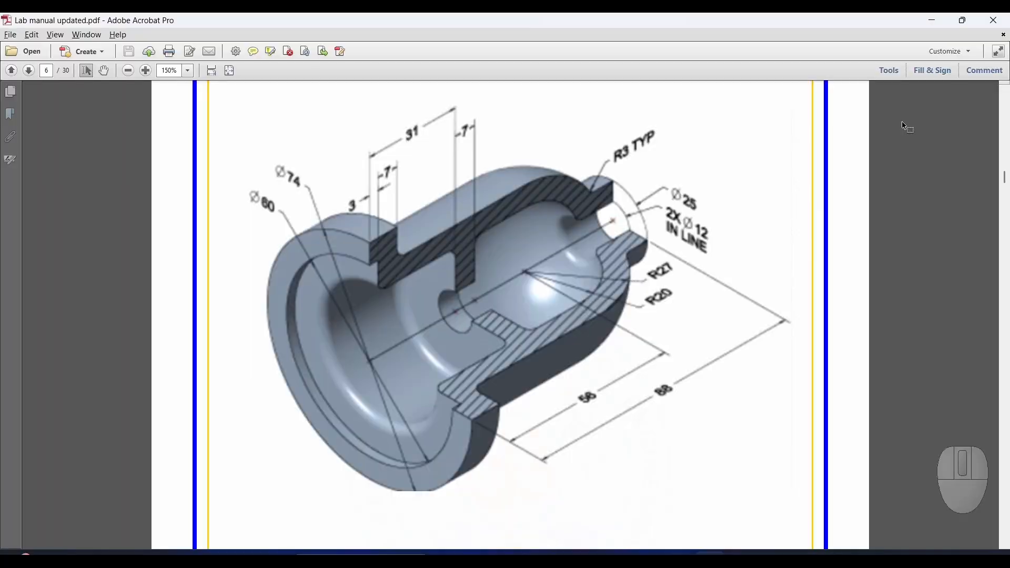
pyautogui.hotkey('alt', 'Tab')
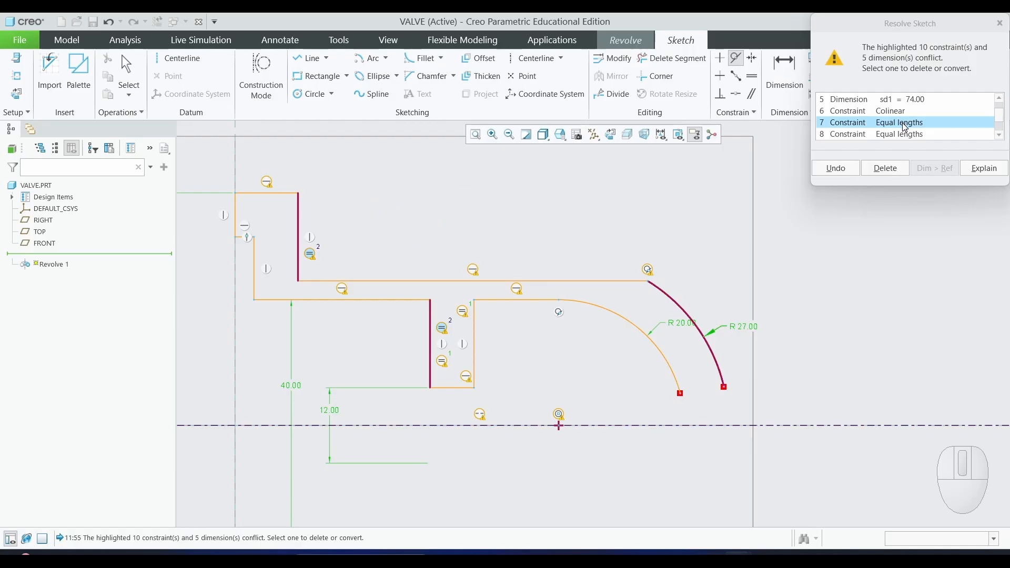
pyautogui.click(889, 170)
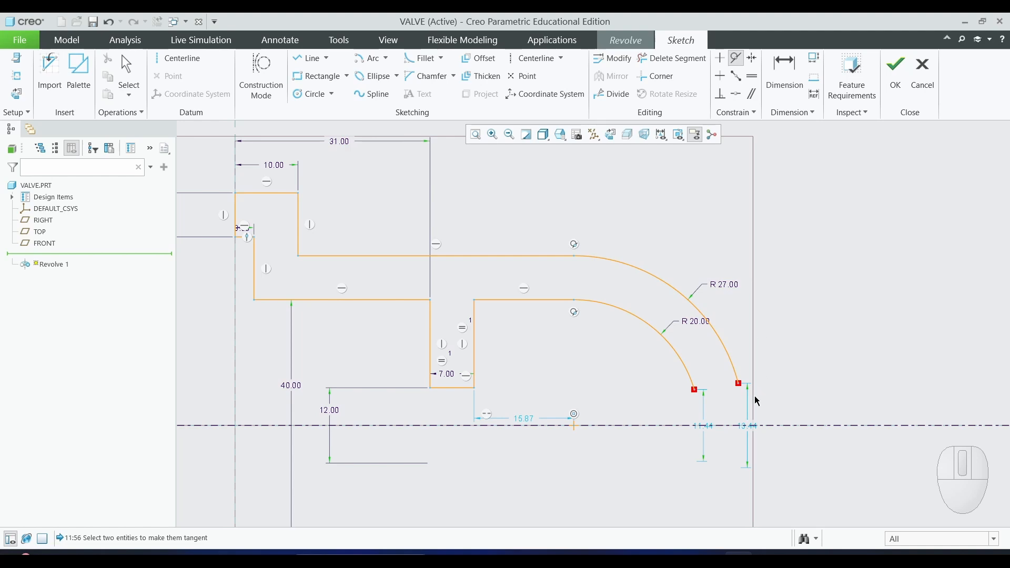
# Sketch a horizontal line about 19 mm long outward from the inner arc's free end
pyautogui.click(324, 64)
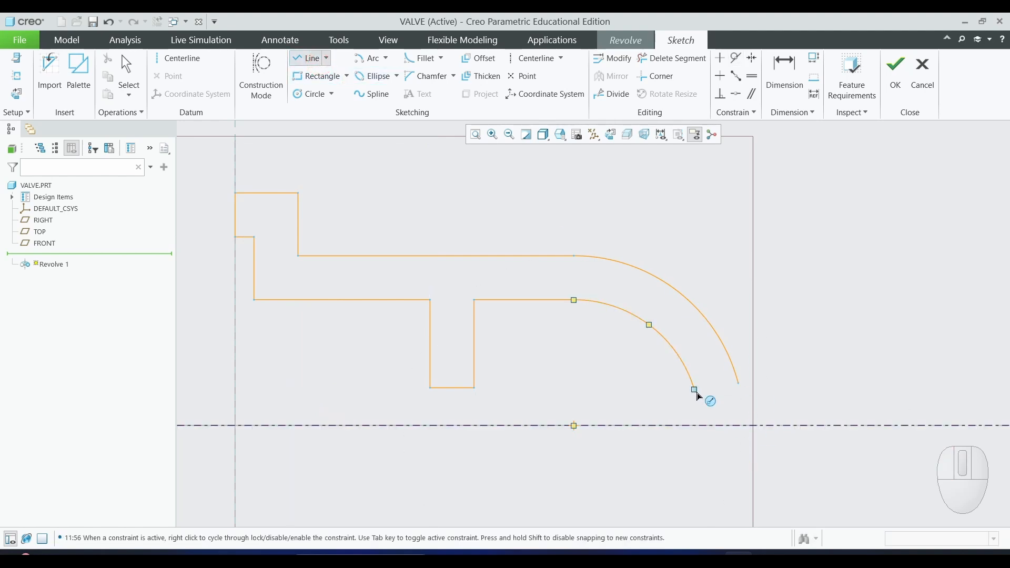
pyautogui.click(695, 391)
pyautogui.click(816, 390)
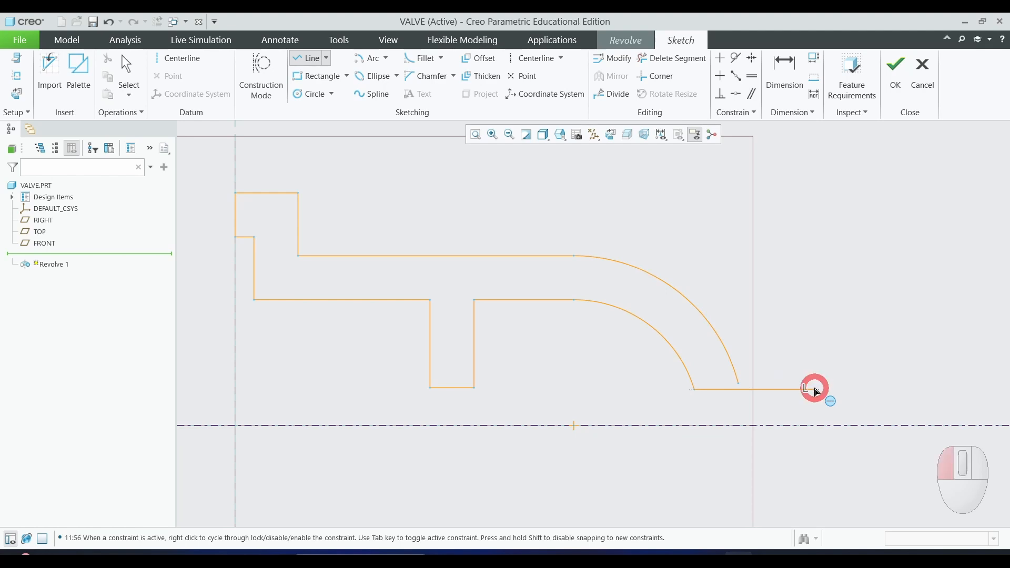
pyautogui.scroll(2, 813, 381)
pyautogui.scroll(-5, 813, 378)
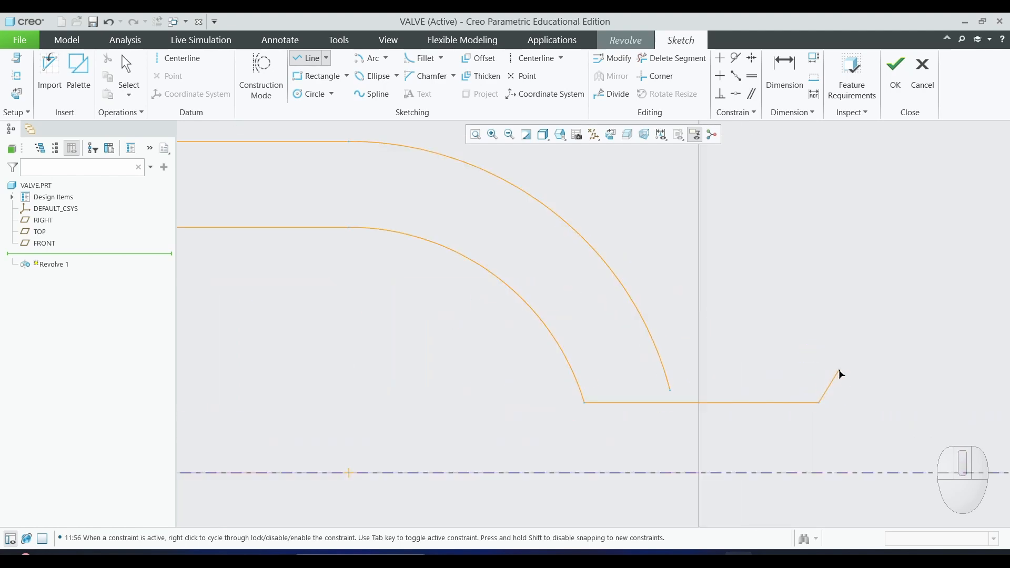
pyautogui.middleClick(840, 374)
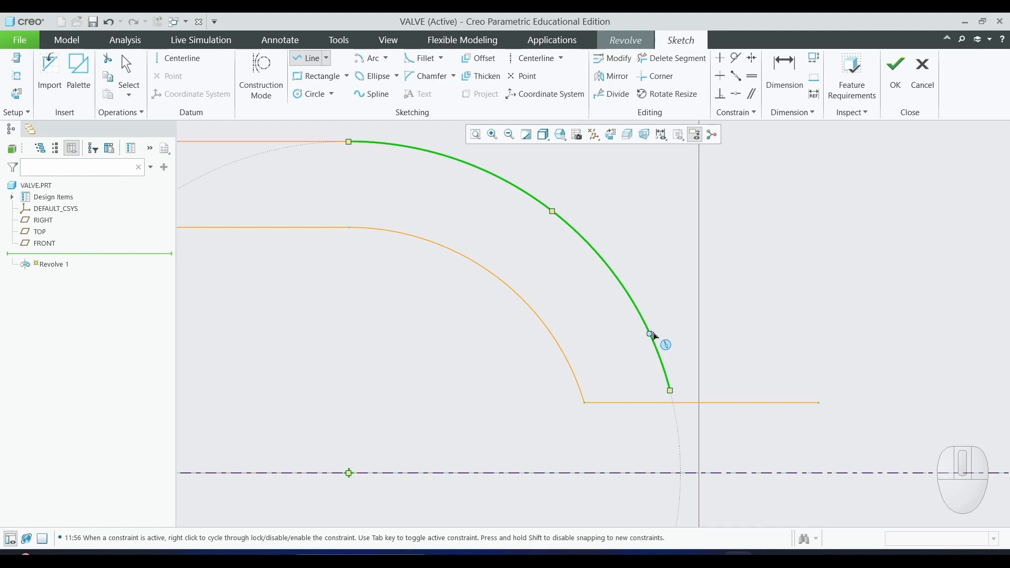
# Sketch a horizontal line from a point on the outer arc and close the collar with a vertical end line
pyautogui.click(651, 333)
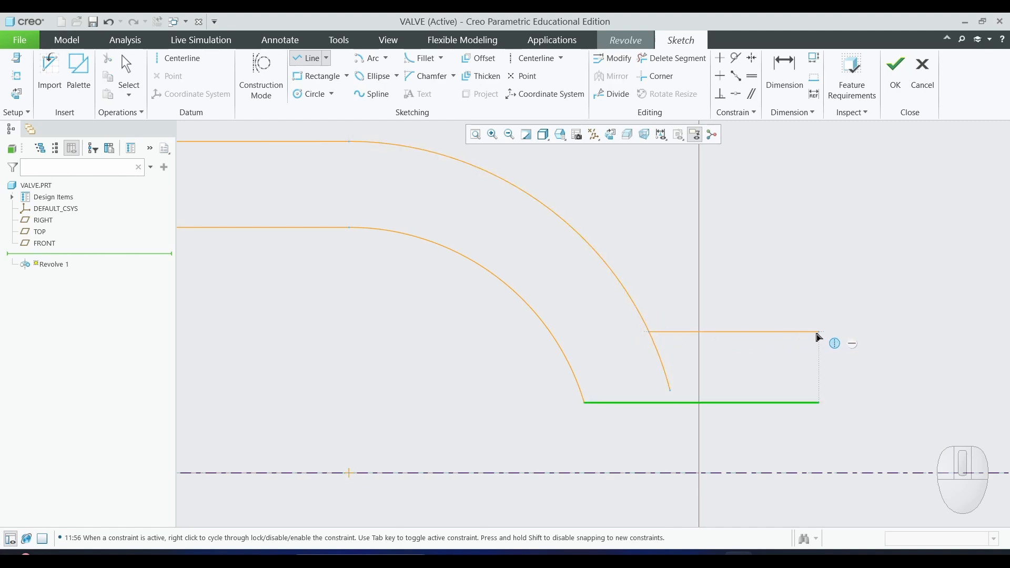
pyautogui.click(819, 332)
pyautogui.click(820, 401)
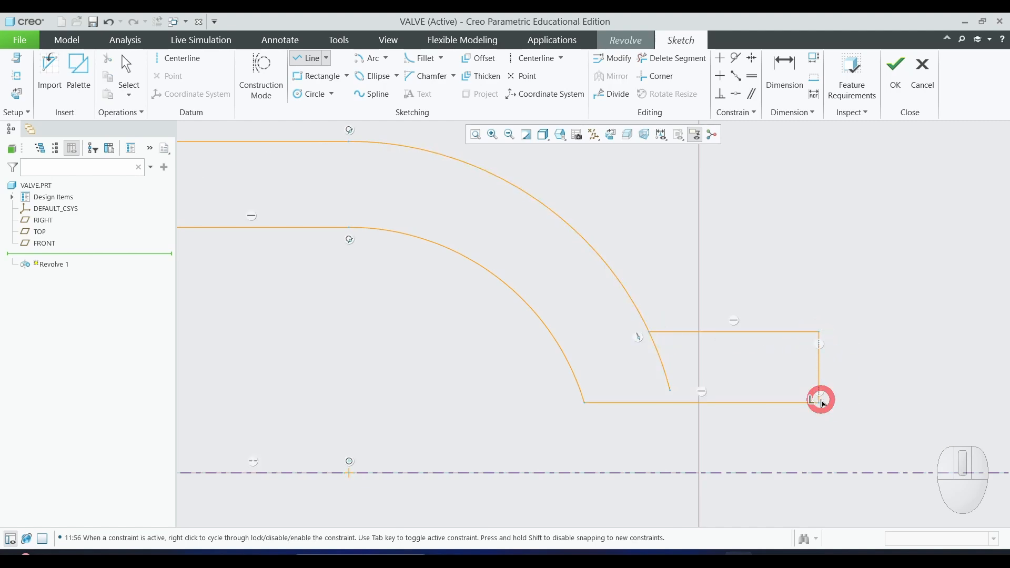
pyautogui.middleClick(903, 347)
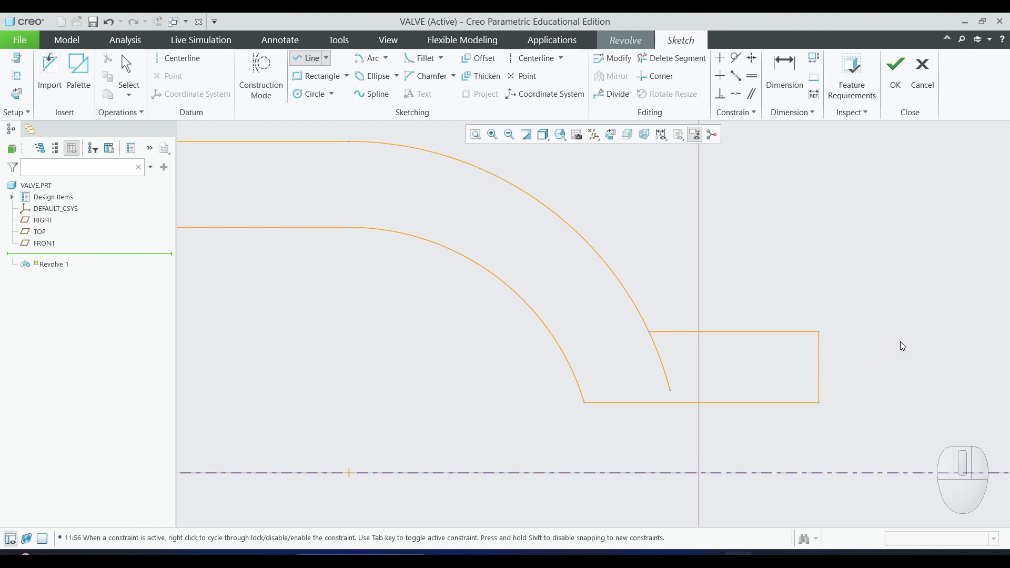
pyautogui.middleClick(897, 359)
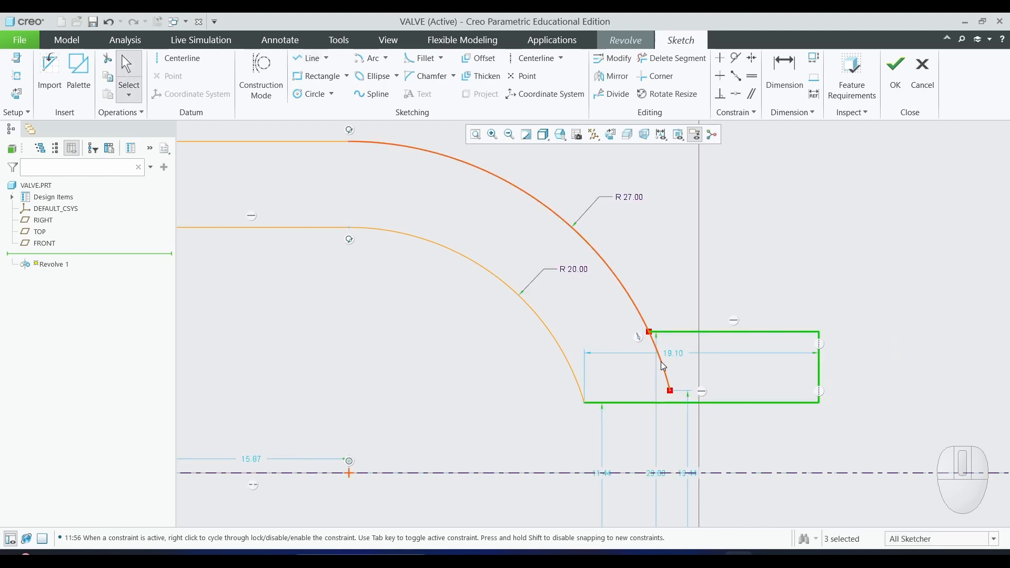
# Trim the leftover piece of the outer arc inside the end collar with Delete Segment
pyautogui.click(666, 58)
pyautogui.click(659, 358)
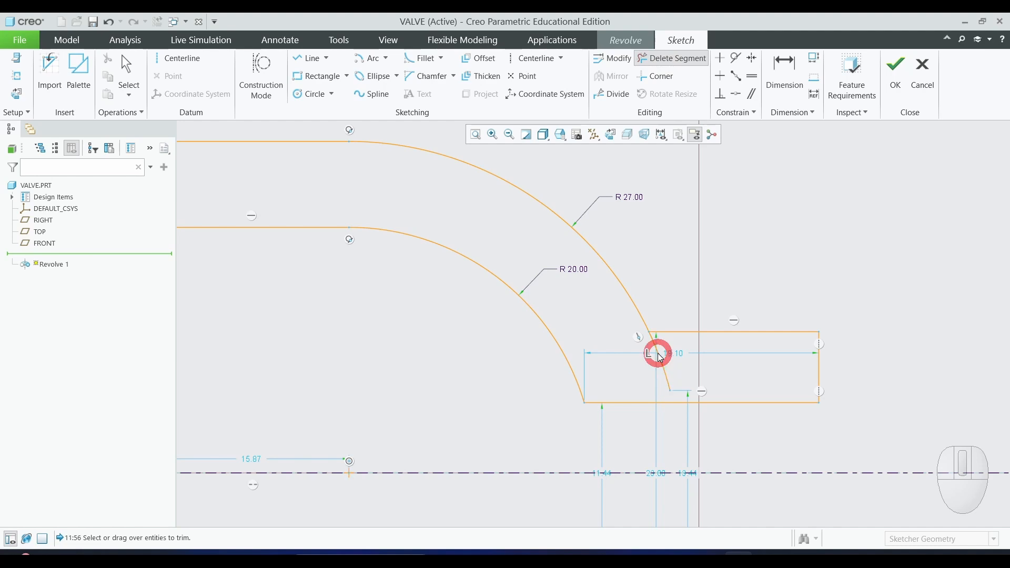
pyautogui.middleClick(845, 227)
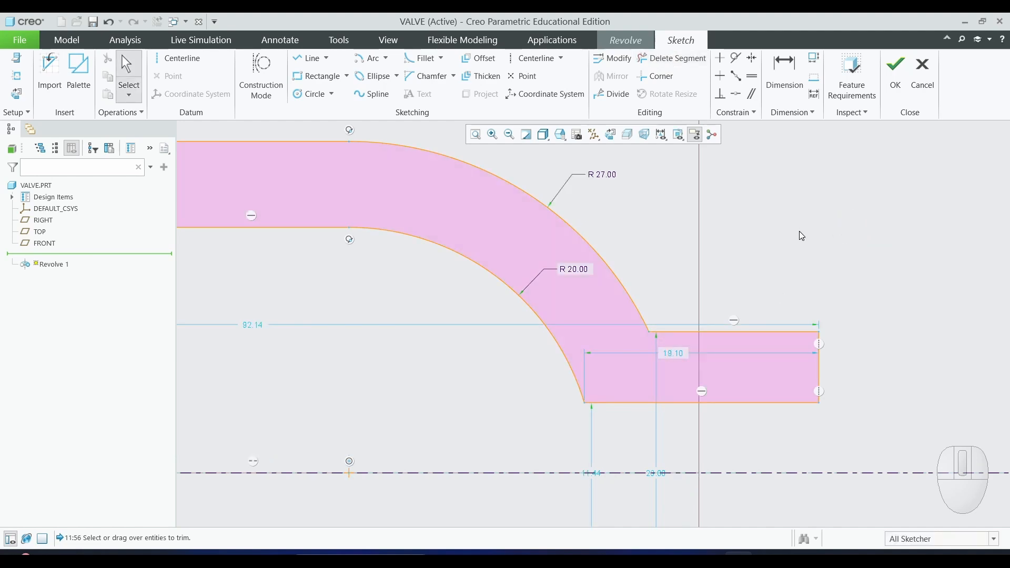
# Move the end collar's inner and outer diameter dimensions clear of the profile, beyond its end face
pyautogui.scroll(3, 798, 236)
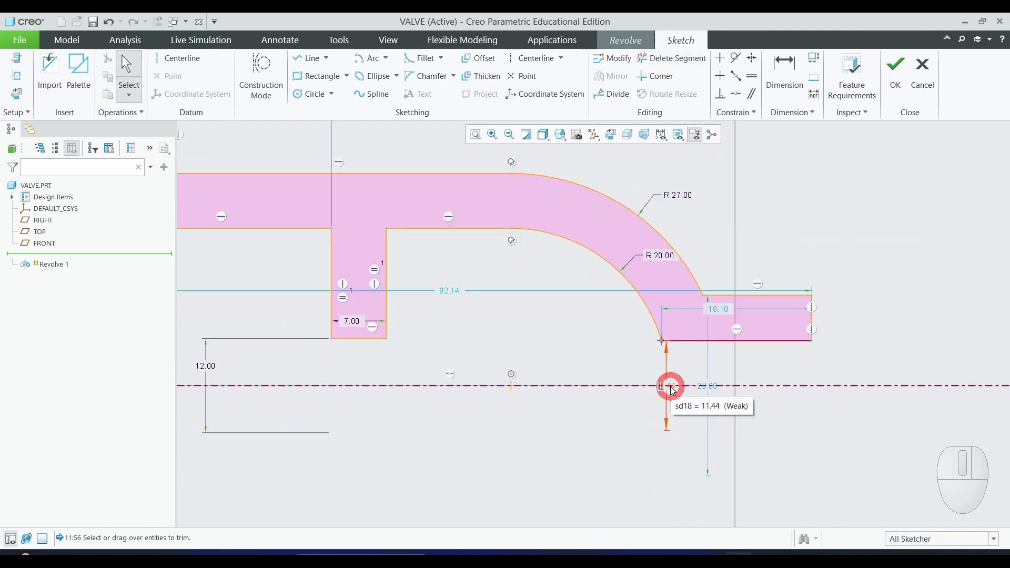
pyautogui.moveTo(667, 386); pyautogui.dragTo(864, 387)
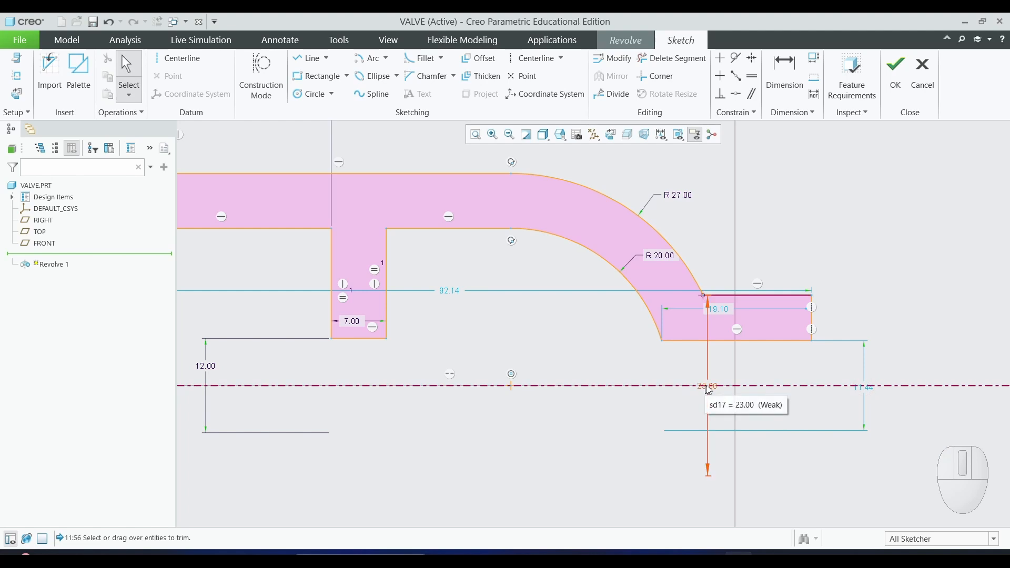
pyautogui.moveTo(706, 402); pyautogui.dragTo(921, 385)
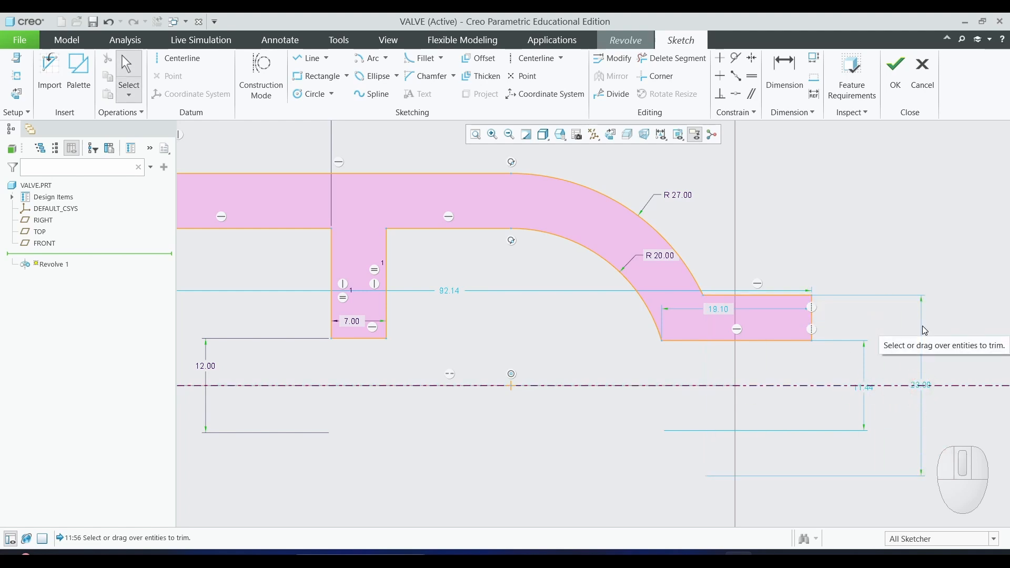
# Check the lab manual drawing and set the end collar's outer diameter to 25 mm and its inner diameter to 12 mm
pyautogui.hotkey('alt', 'Tab')
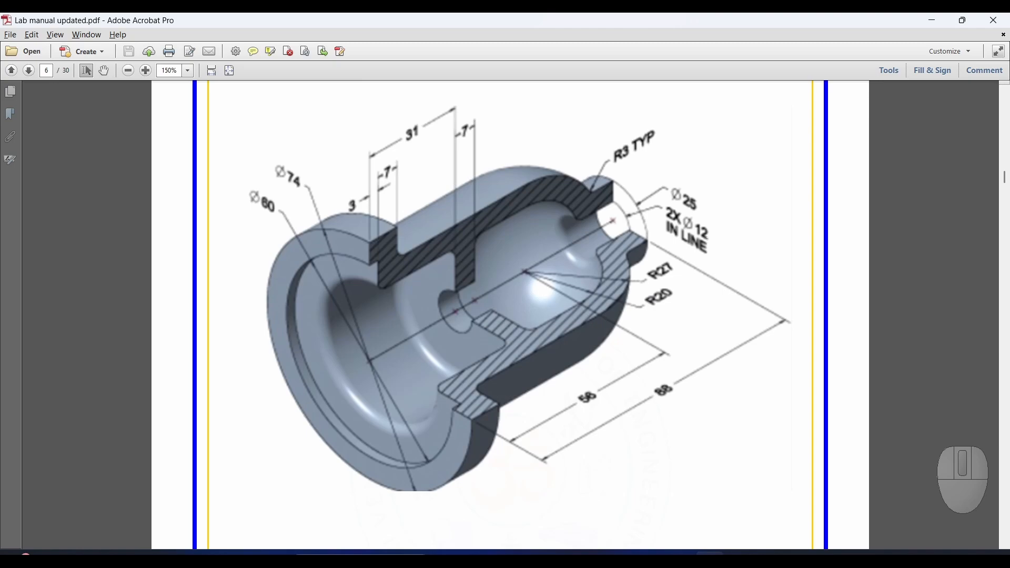
pyautogui.hotkey('alt', 'Tab')
pyautogui.doubleClick(922, 391)
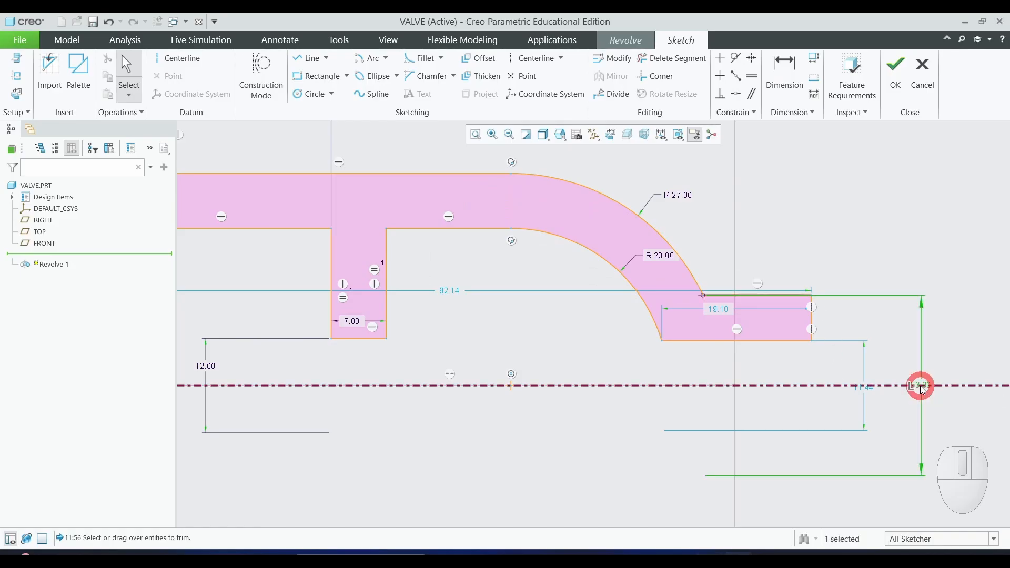
pyautogui.write('25')
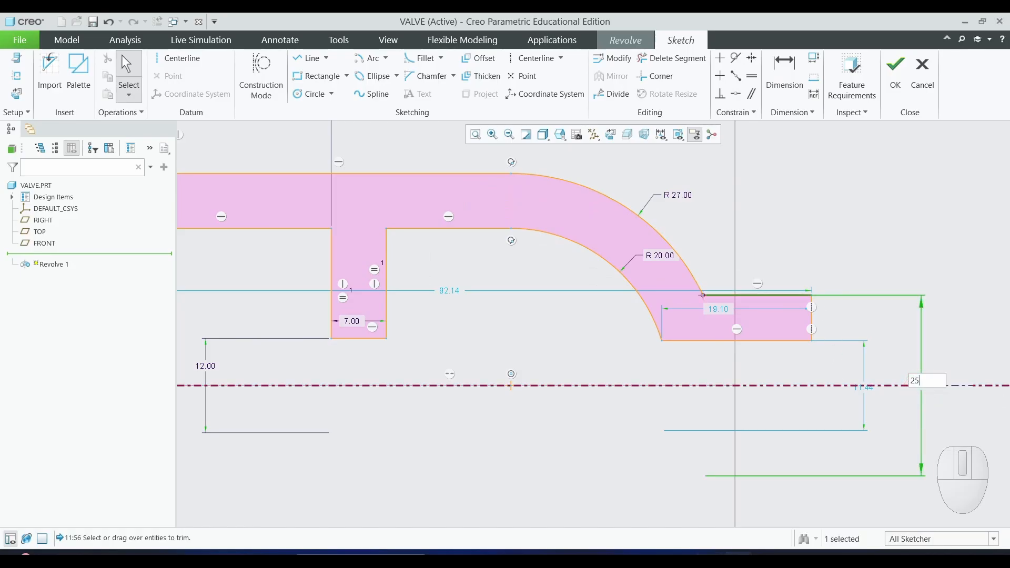
pyautogui.press('Return')
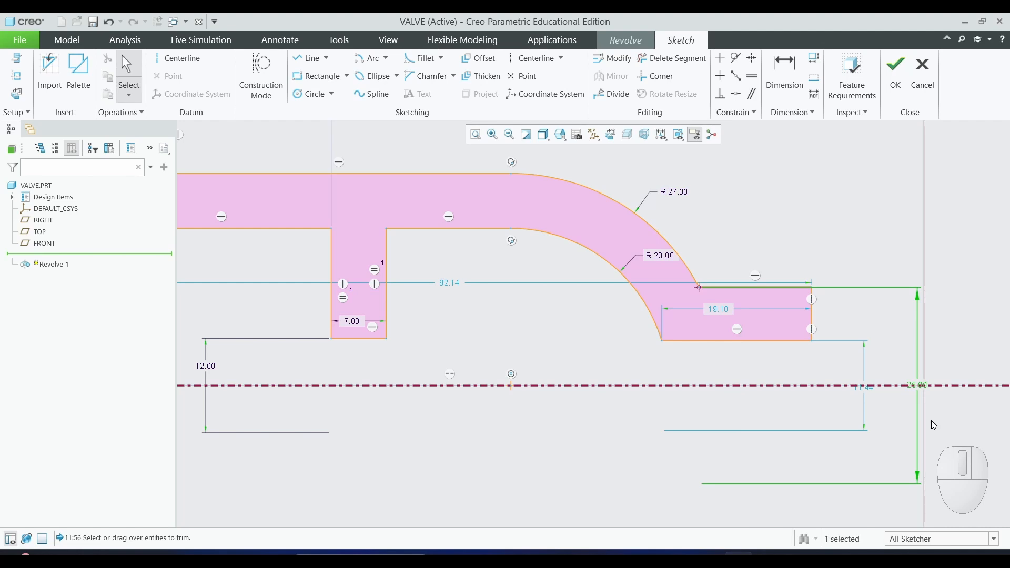
pyautogui.doubleClick(861, 387)
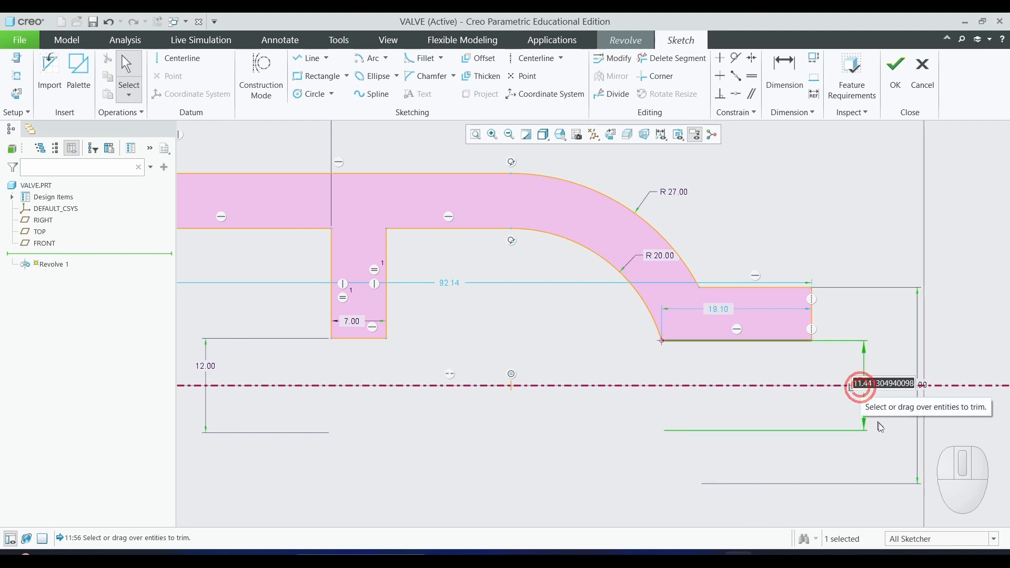
pyautogui.write('12')
pyautogui.press('Return')
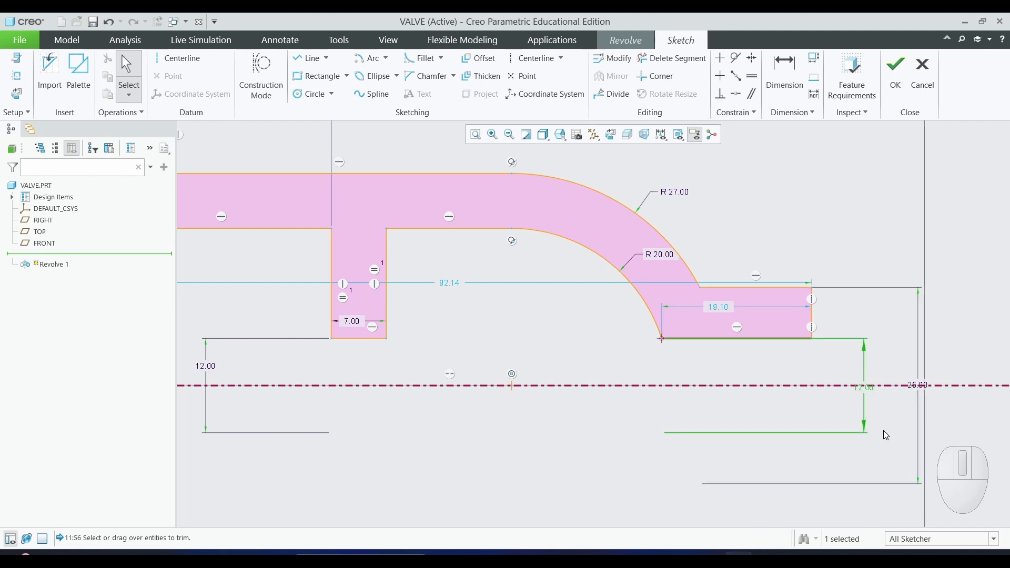
# Consult the lab manual drawing and dimension the horizontal distance from the flange's end face to the arcs' centre
pyautogui.scroll(-1, 579, 466)
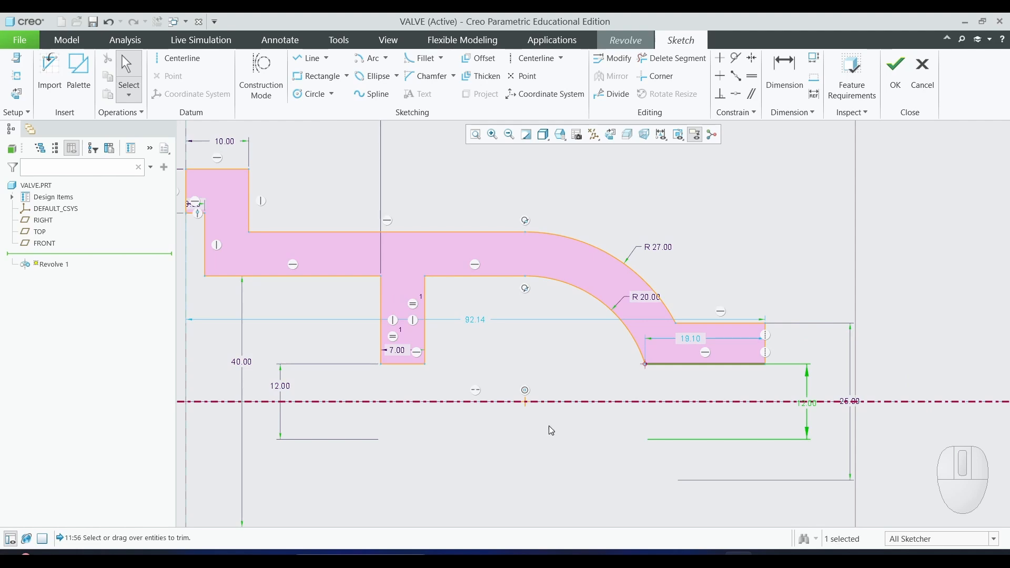
pyautogui.hotkey('alt', 'Tab')
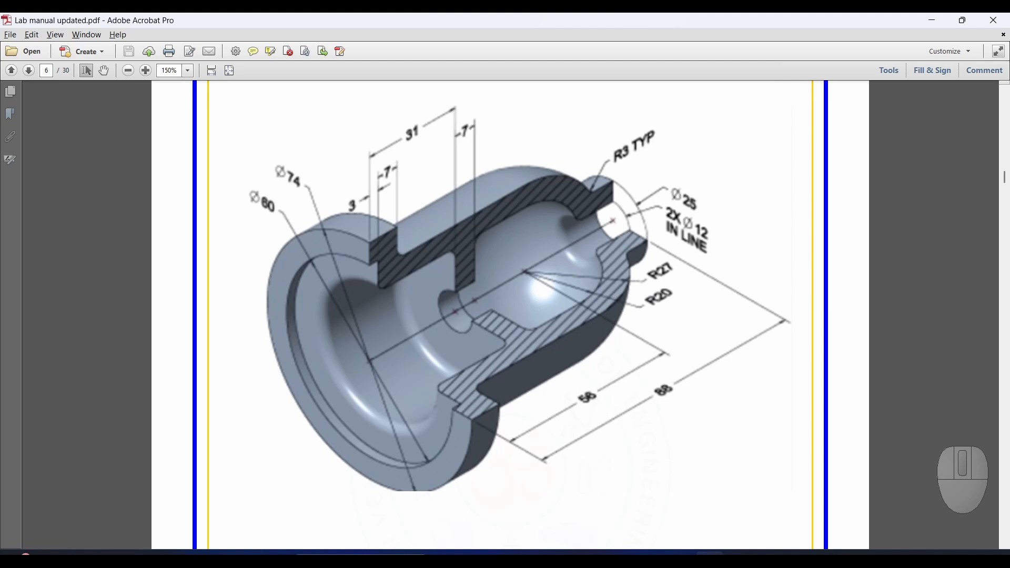
pyautogui.hotkey('alt', 'Tab')
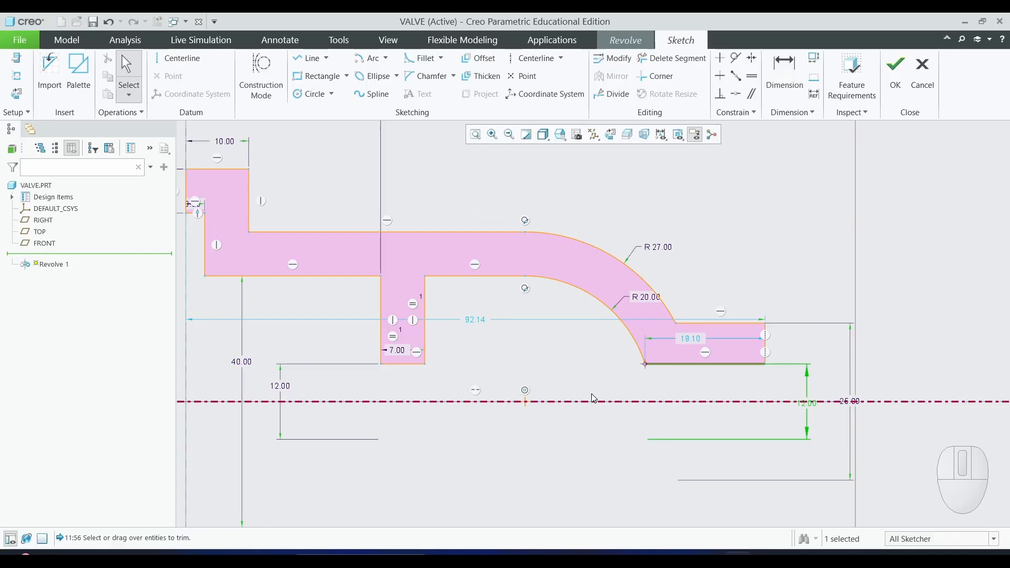
pyautogui.click(784, 74)
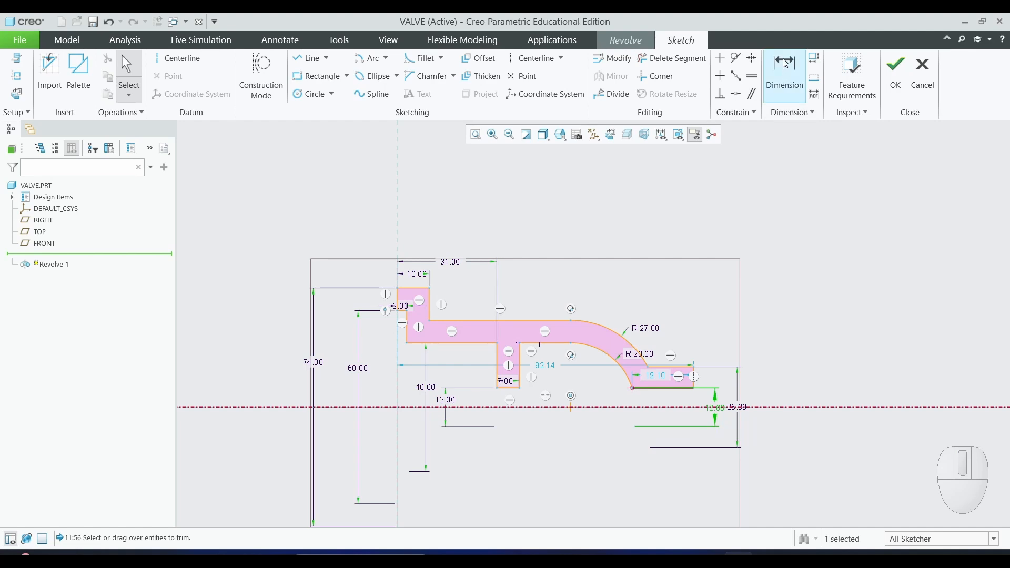
pyautogui.click(571, 407)
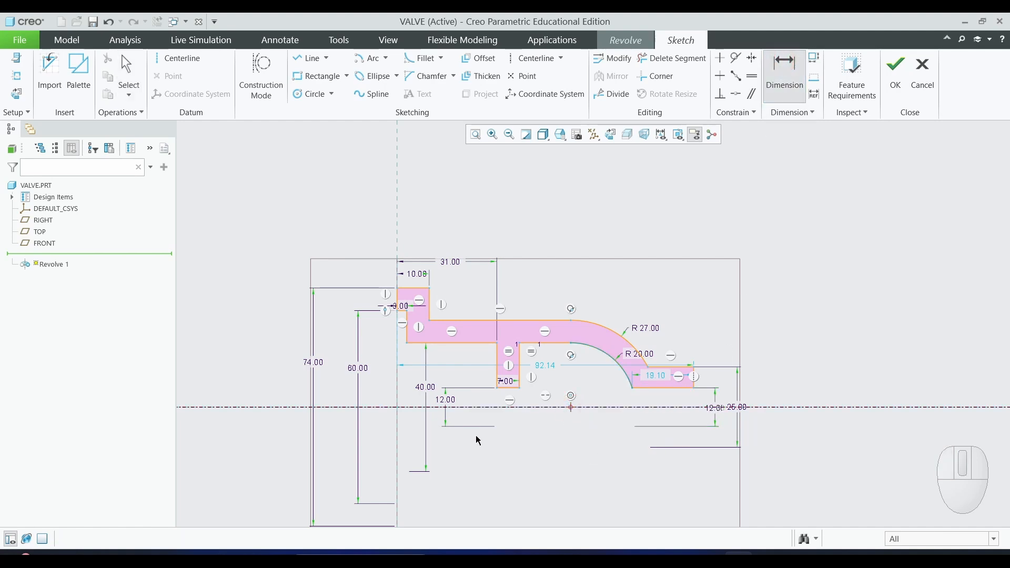
pyautogui.click(396, 299)
pyautogui.middleClick(515, 192)
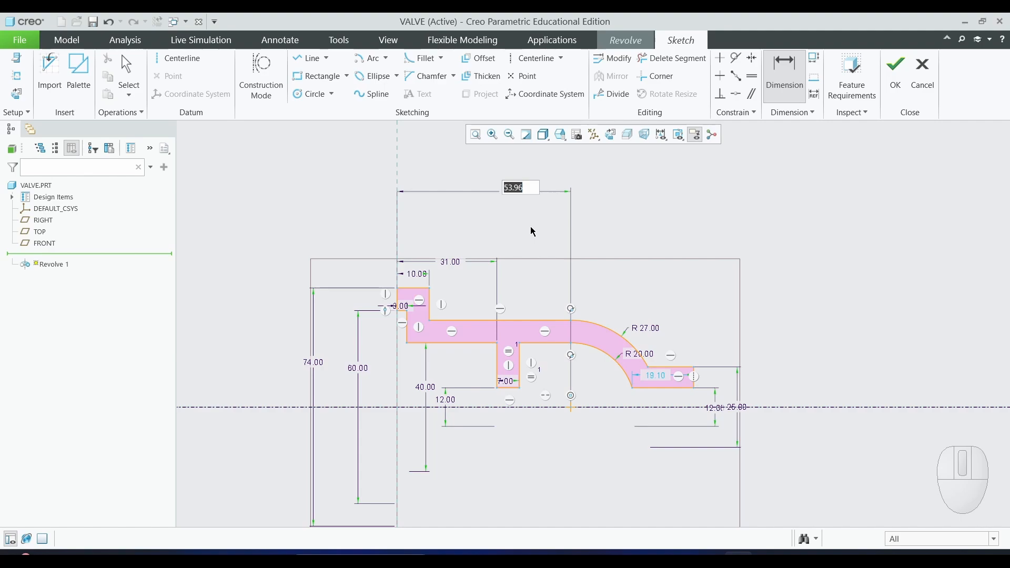
# Recheck the lab manual drawing and set the distance from the flange face to the arc centre to 56 mm
pyautogui.hotkey('alt', 'Tab')
pyautogui.hotkey('alt', 'Tab')
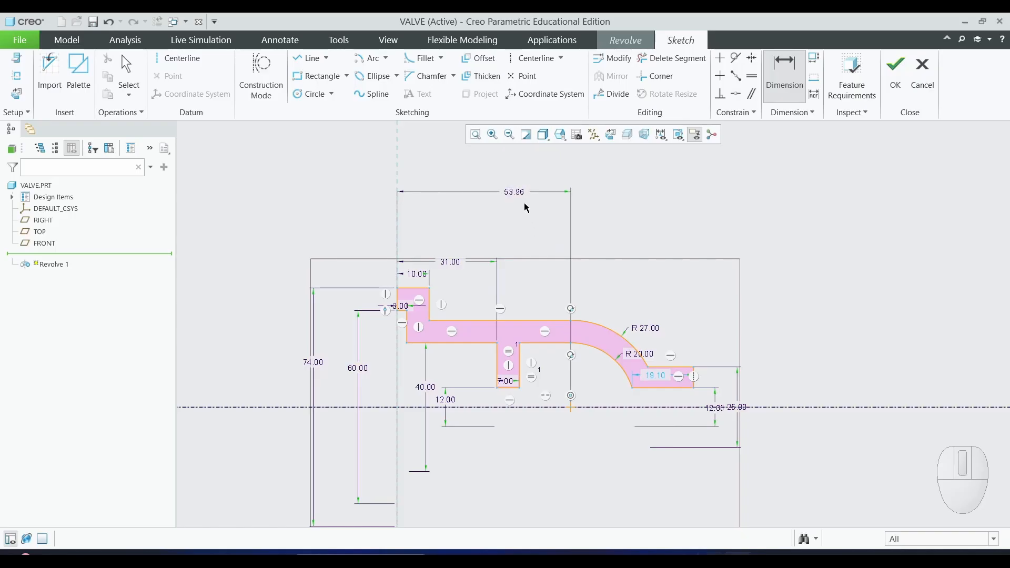
pyautogui.doubleClick(519, 199)
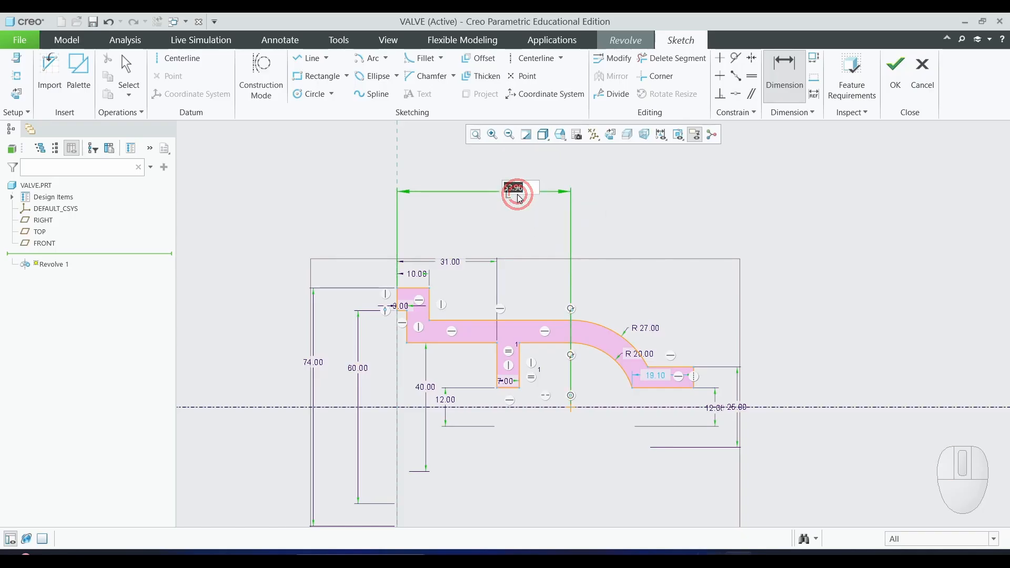
pyautogui.write('56')
pyautogui.click(706, 243)
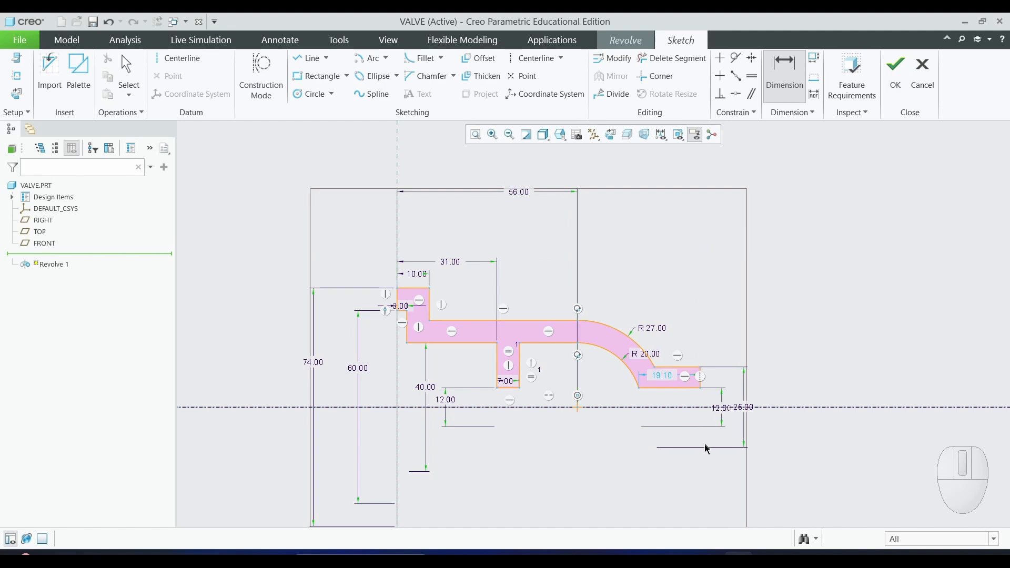
# Check the lab manual drawing and dimension the overall length from the flange's end face to the collar's end face as 88 mm
pyautogui.press('alt')
pyautogui.hotkey('alt', 'Tab')
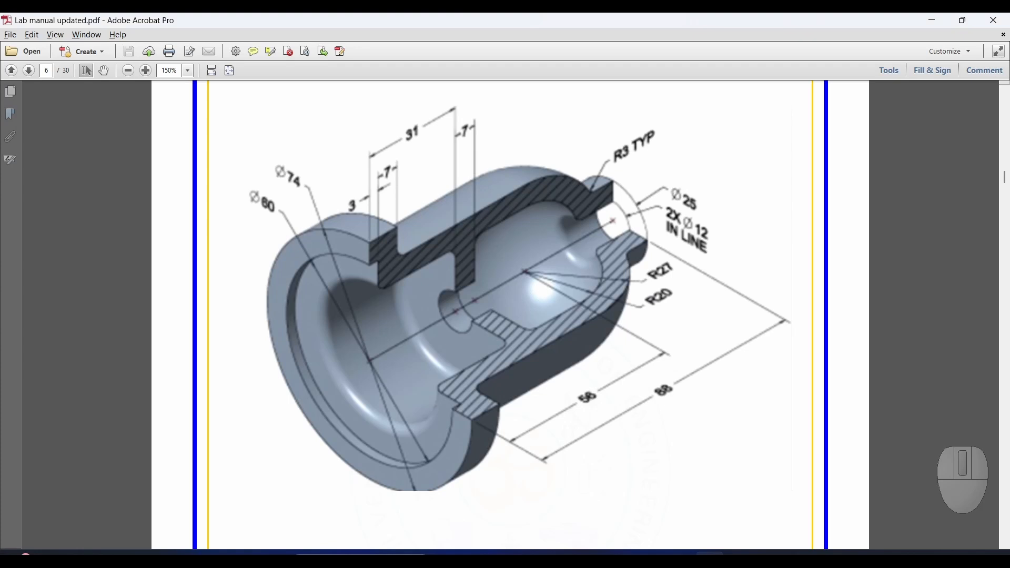
pyautogui.hotkey('alt', 'Tab')
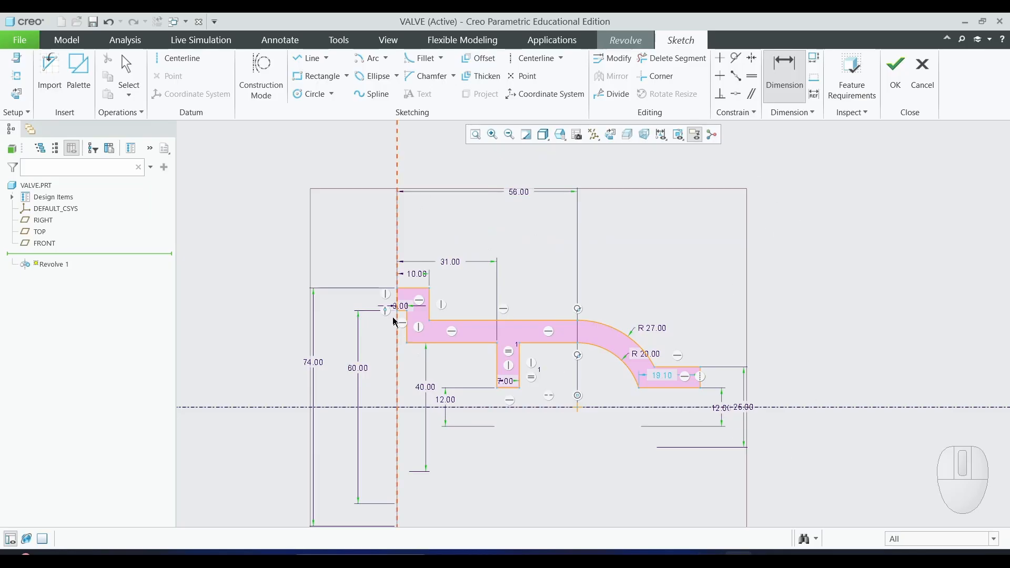
pyautogui.scroll(3, 393, 315)
pyautogui.click(399, 293)
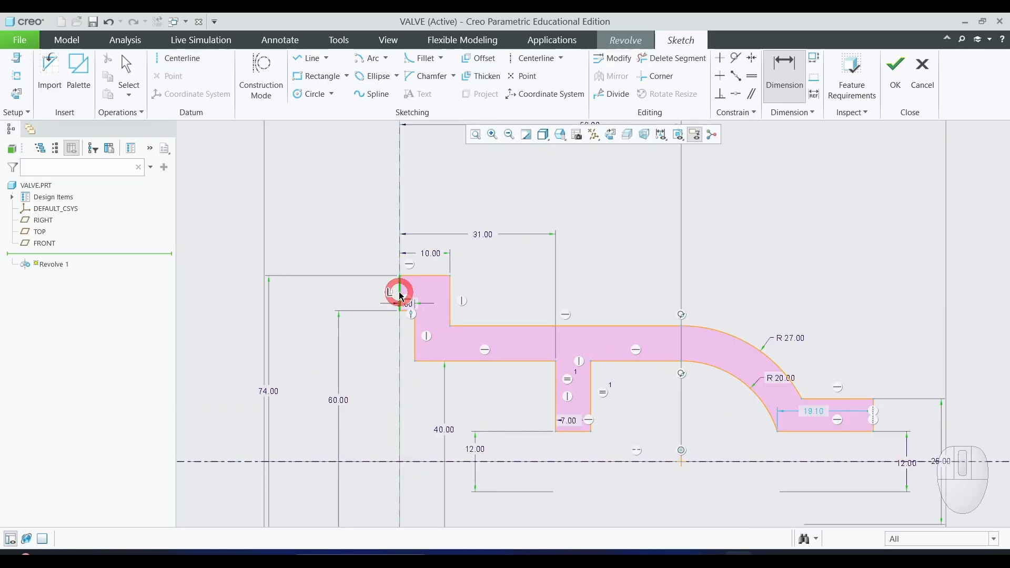
pyautogui.click(875, 410)
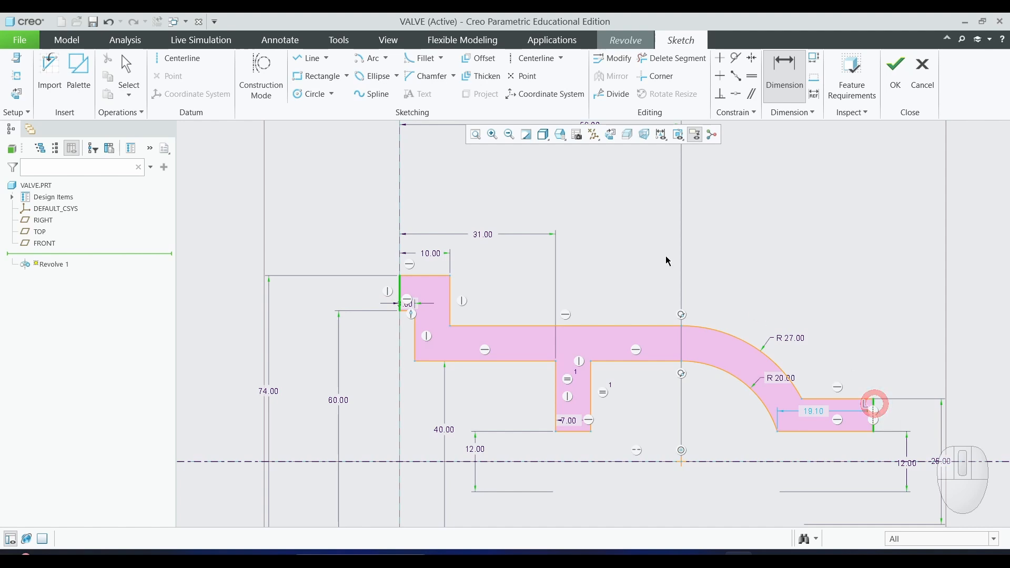
pyautogui.scroll(-1, 631, 230)
pyautogui.scroll(1, 630, 240)
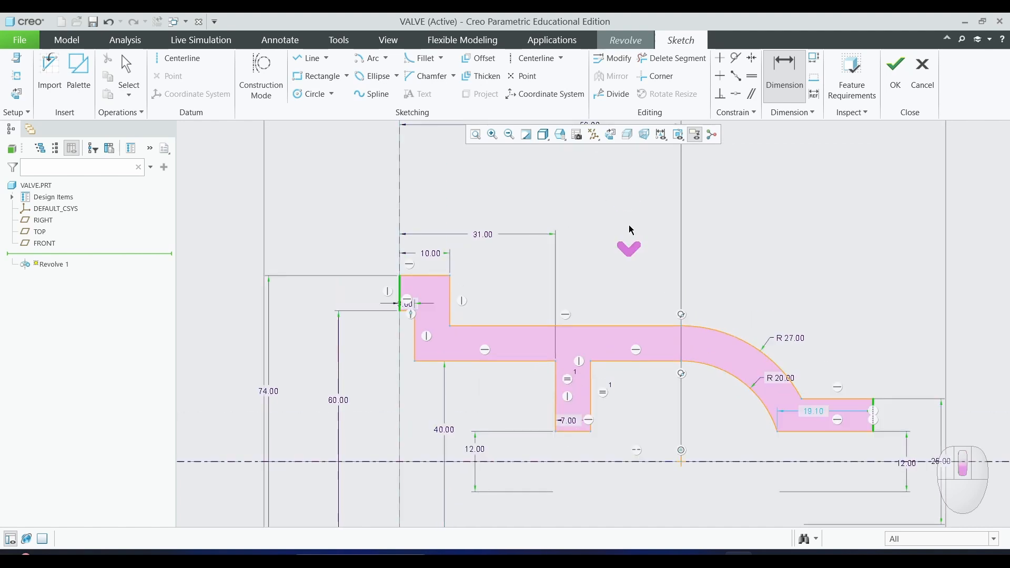
pyautogui.middleClick(614, 193)
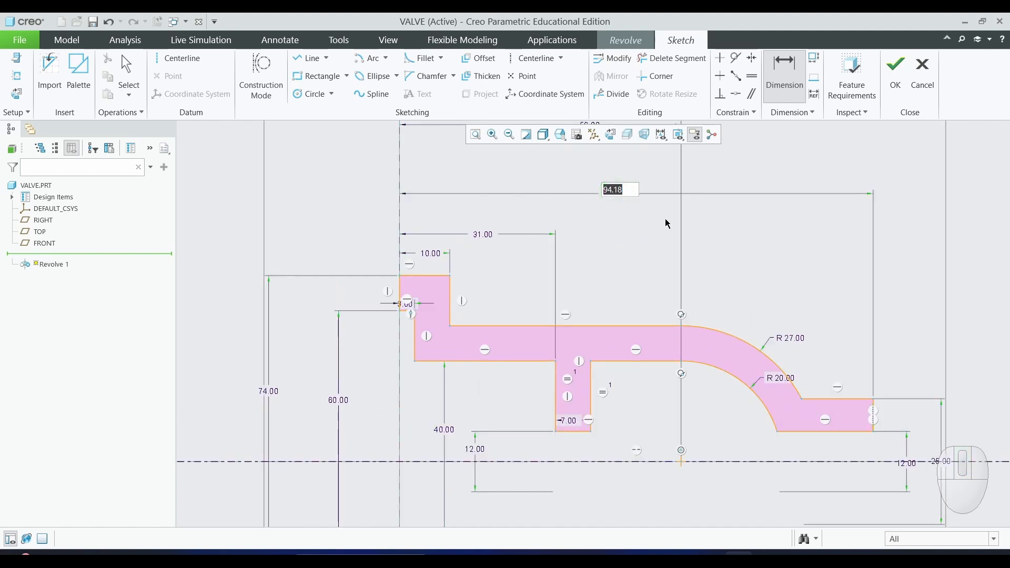
pyautogui.write('88')
pyautogui.press('Return')
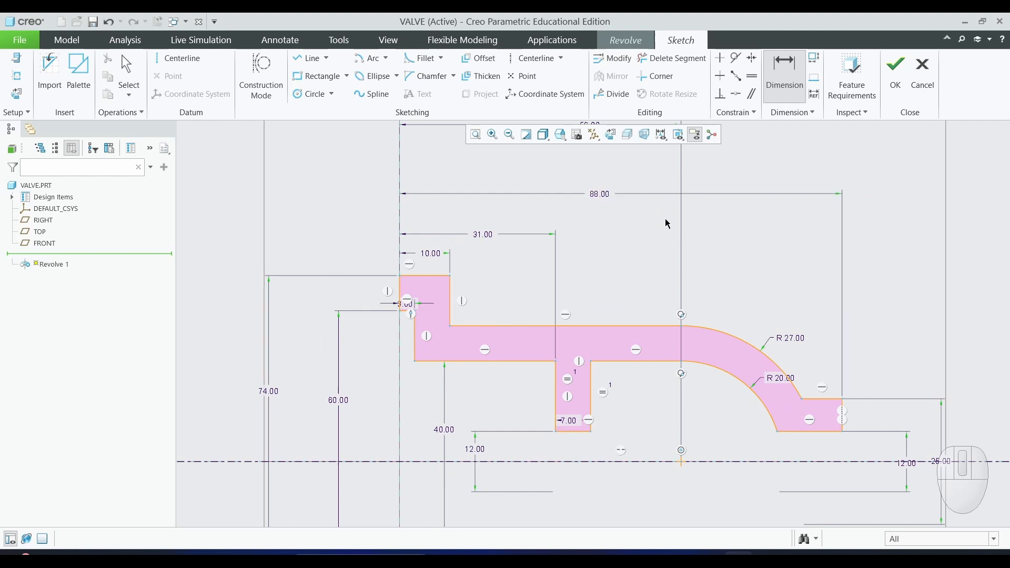
# Move the 56 mm arc-centre dimension down between the 88 mm and 31 mm length dimensions above the profile
pyautogui.scroll(-1, 607, 268)
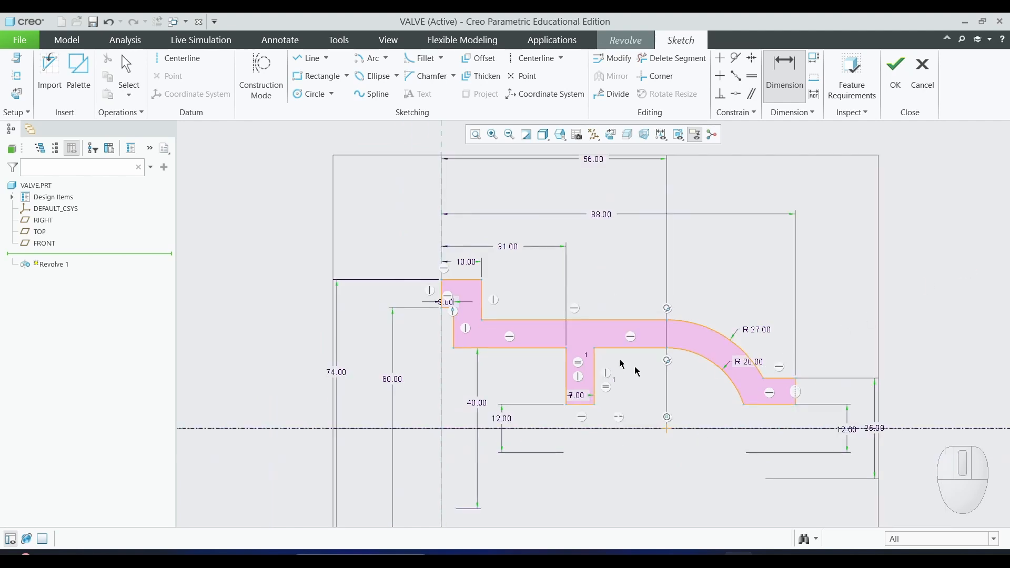
pyautogui.click(595, 166)
pyautogui.click(583, 223)
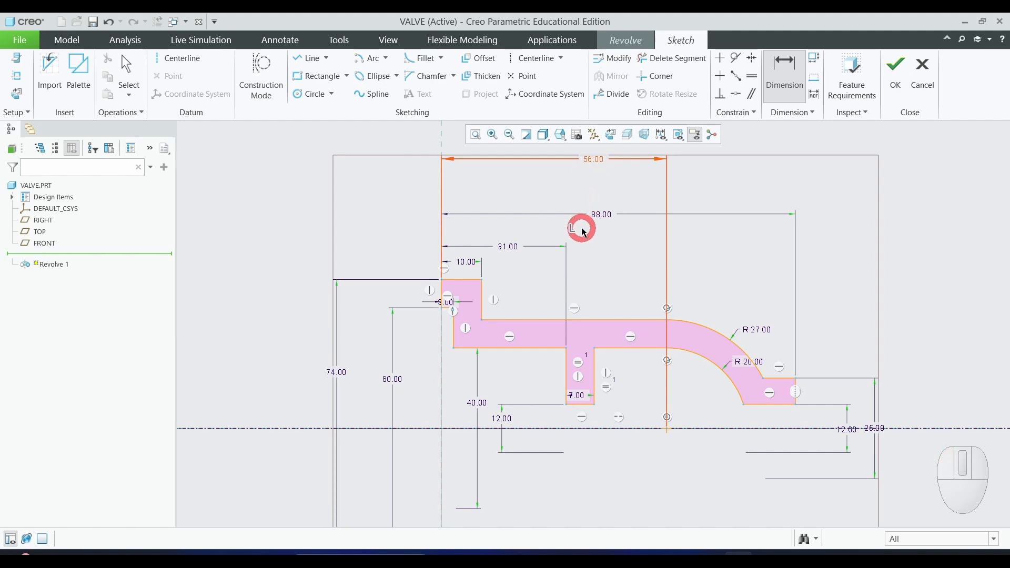
pyautogui.middleClick(734, 186)
pyautogui.moveTo(595, 167); pyautogui.dragTo(564, 226)
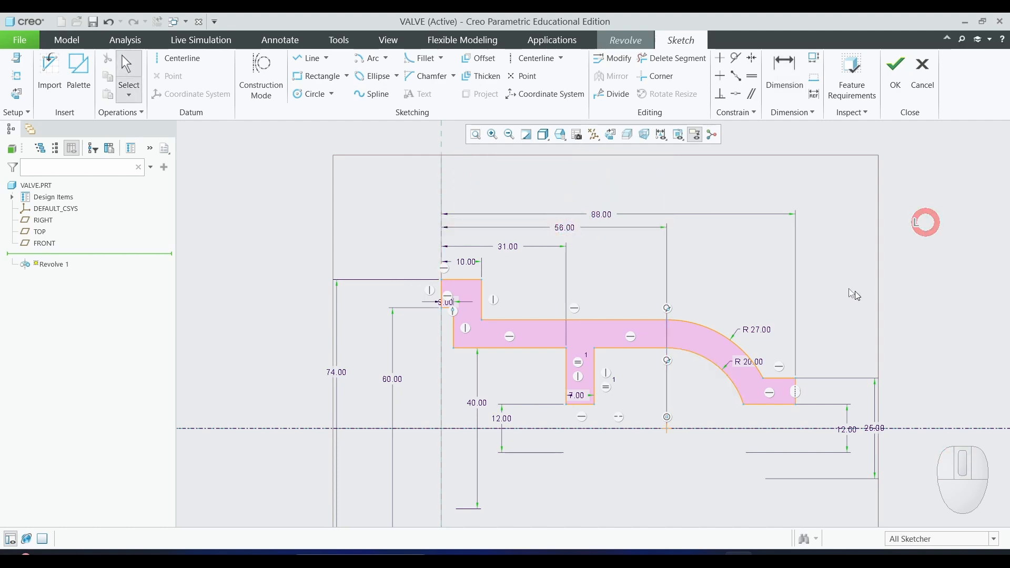
# Recheck the section against the lab manual drawing, finish the sketch and complete the solid revolve through 360 degrees about the internal centreline
pyautogui.scroll(-1, 841, 337)
pyautogui.scroll(3, 847, 355)
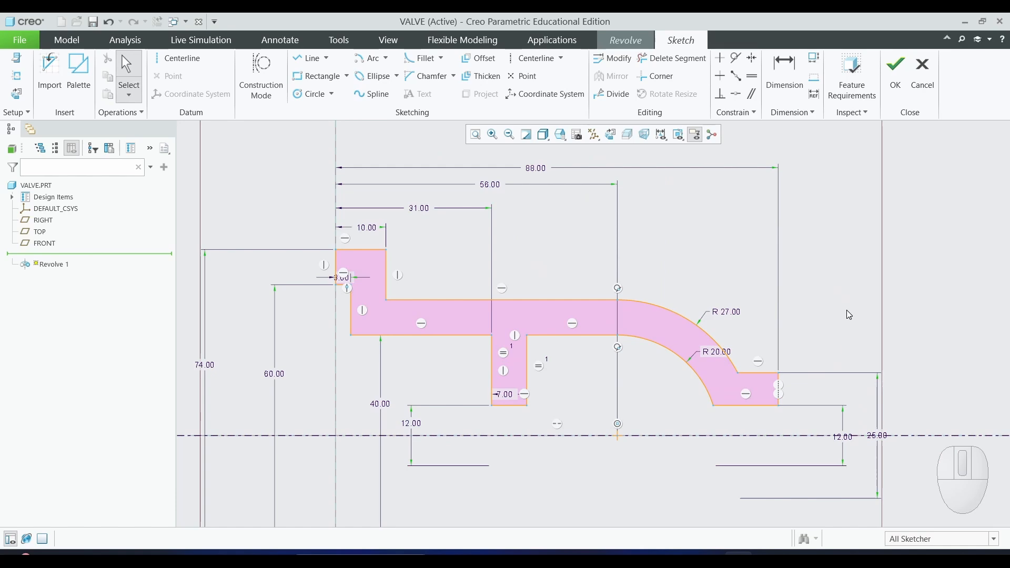
pyautogui.hotkey('alt', 'Tab')
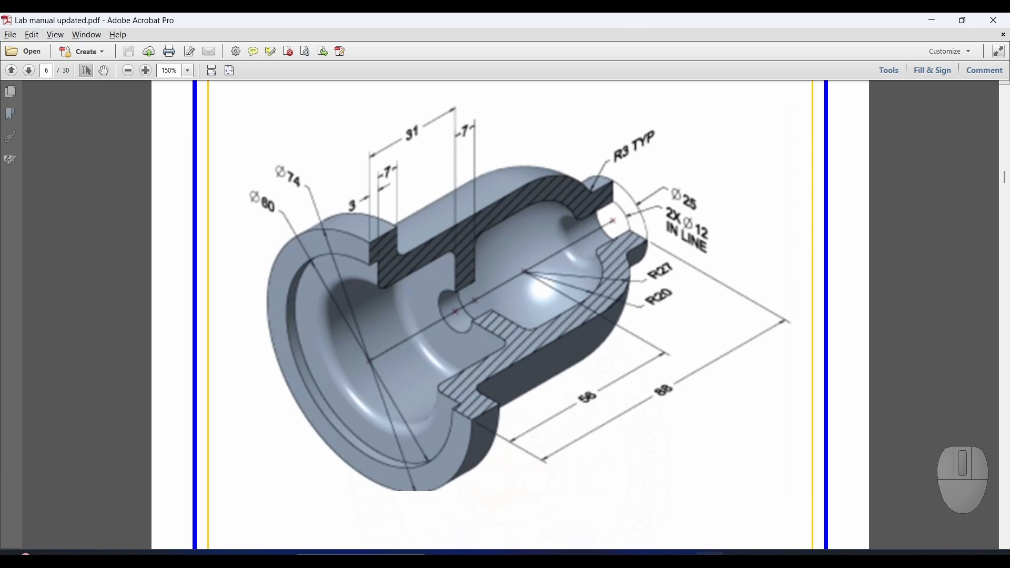
pyautogui.hotkey('alt', 'Tab')
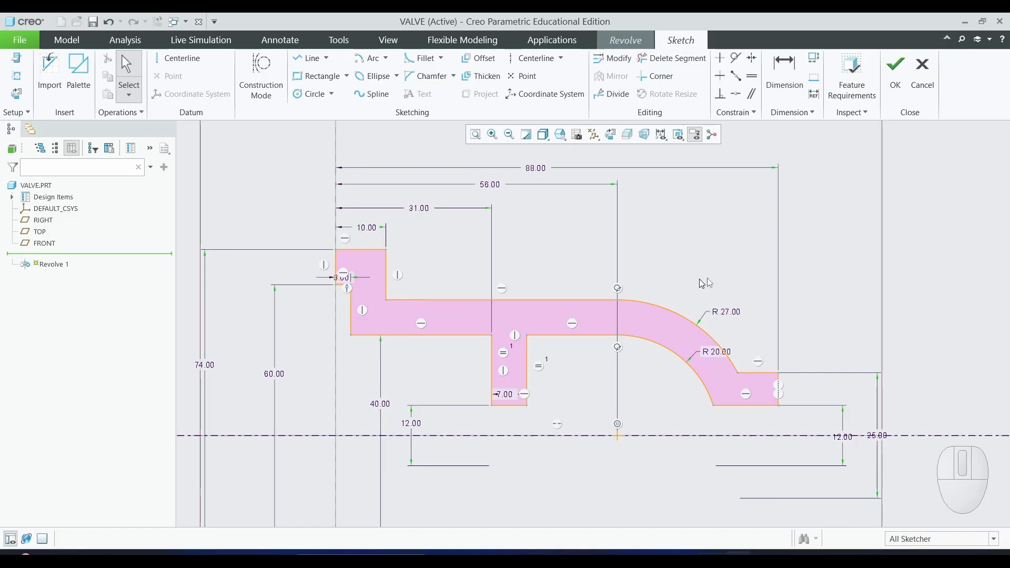
pyautogui.click(894, 74)
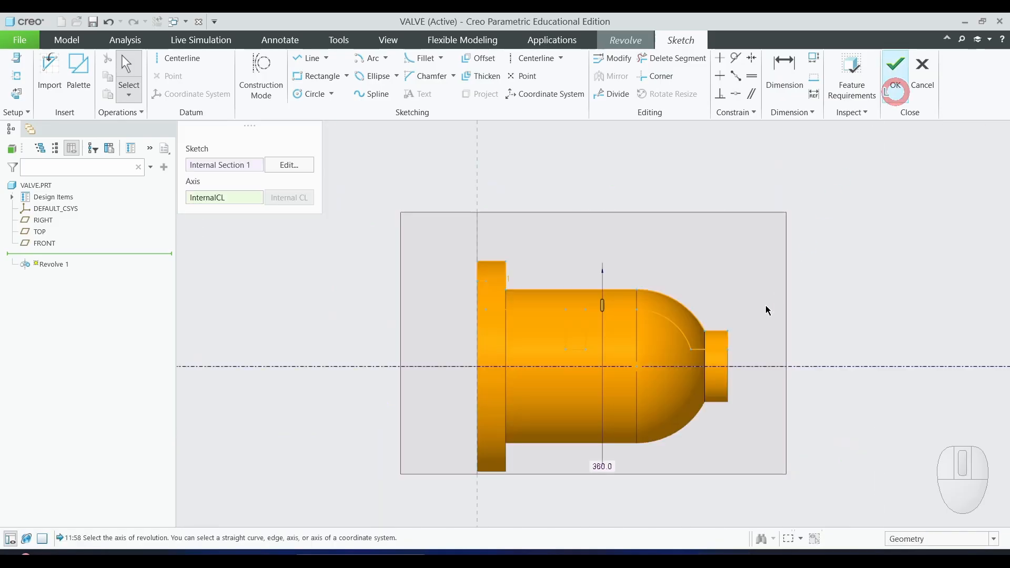
pyautogui.moveTo(383, 298); pyautogui.dragTo(394, 338, button='middle')
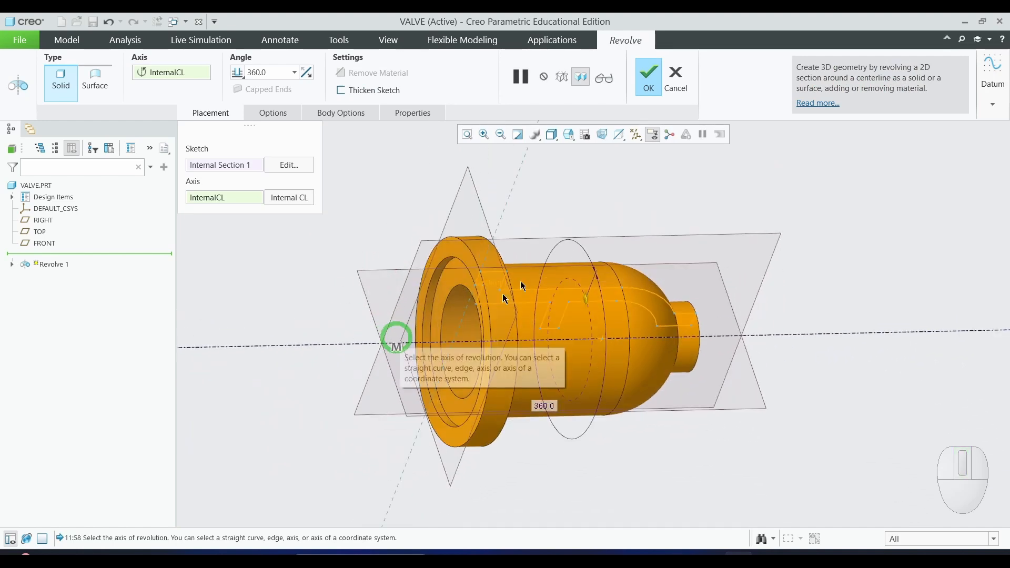
pyautogui.click(656, 77)
# Start a Round with the selection filter limited to edges and round the edge between dome and end collar with a 3 mm radius
pyautogui.moveTo(839, 295)
pyautogui.mouseDown(button='middle')
pyautogui.moveTo(832, 300)
pyautogui.moveTo(841, 297)
pyautogui.mouseUp(button='middle')
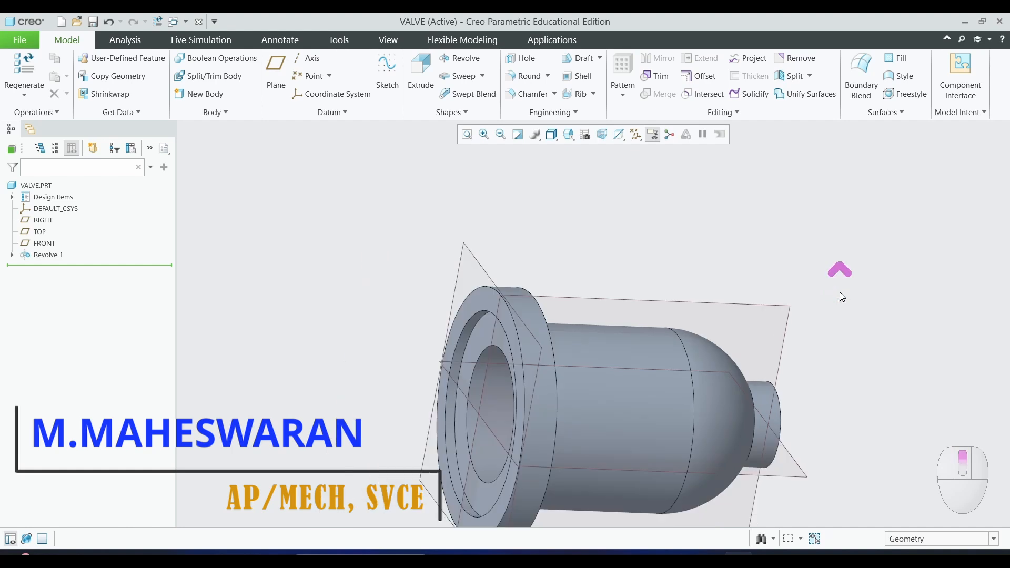
pyautogui.click(526, 80)
pyautogui.moveTo(832, 311); pyautogui.dragTo(787, 329, button='middle')
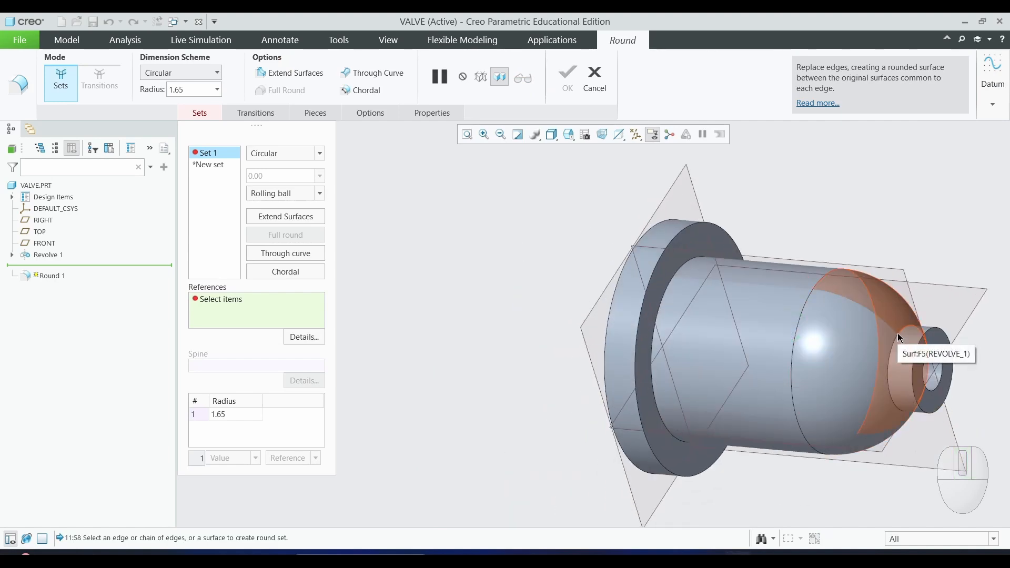
pyautogui.click(927, 542)
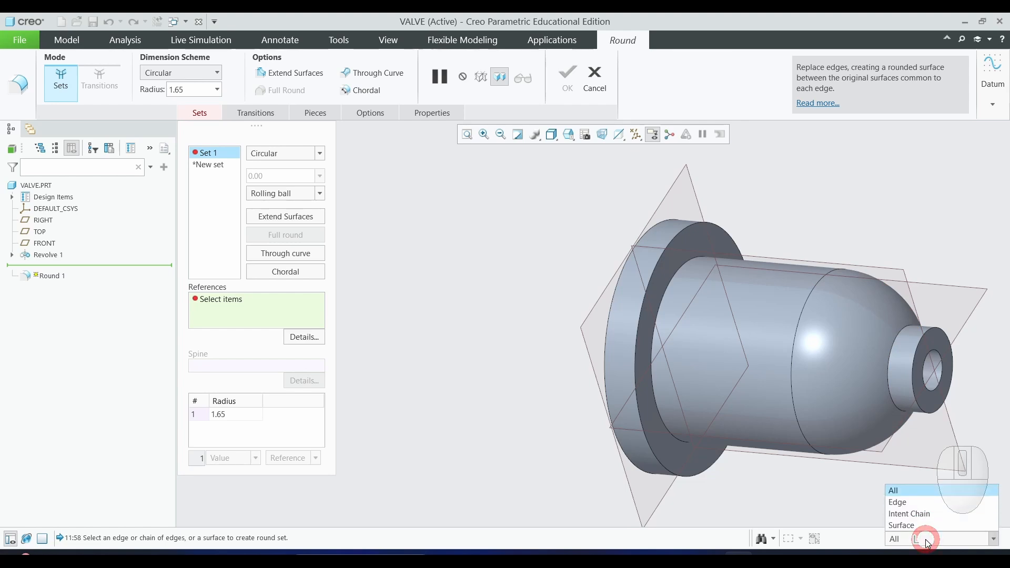
pyautogui.click(907, 506)
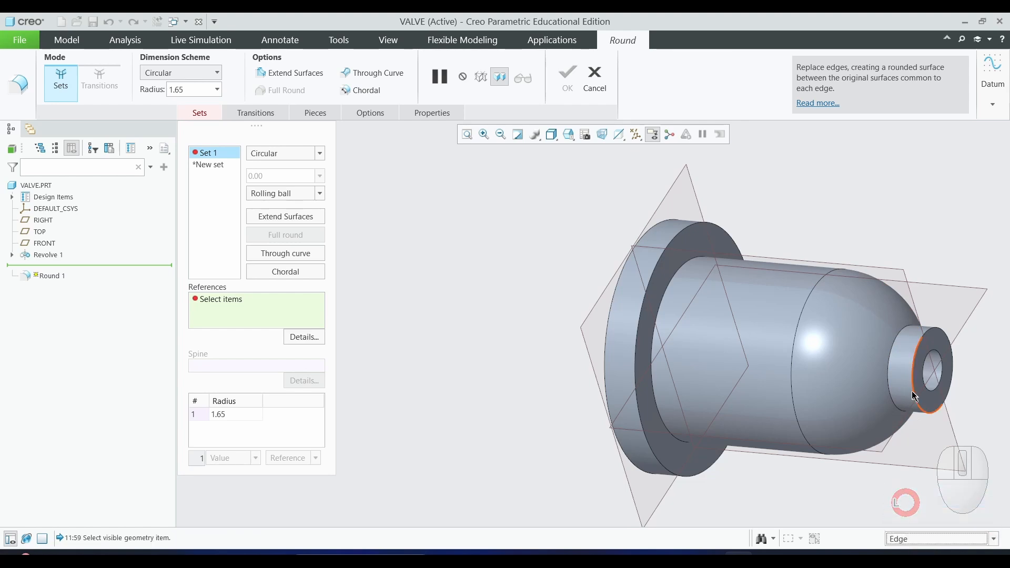
pyautogui.click(892, 372)
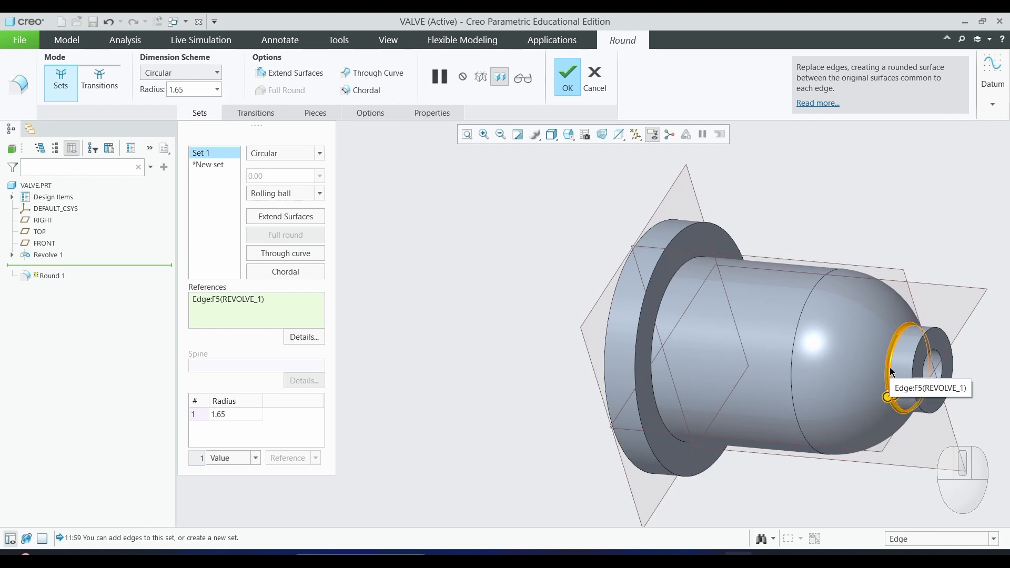
pyautogui.click(230, 415)
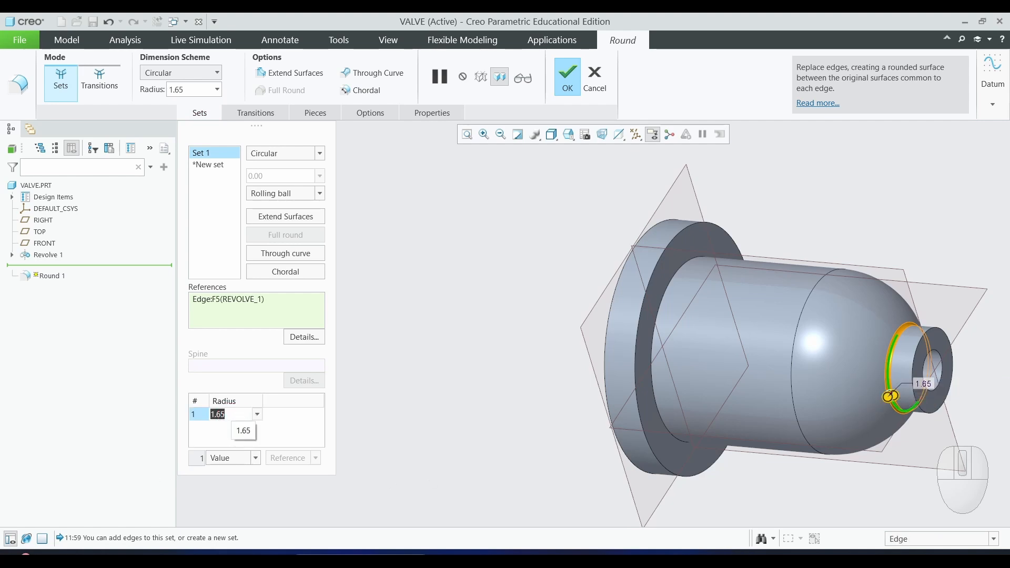
pyautogui.write('3')
pyautogui.press('Return')
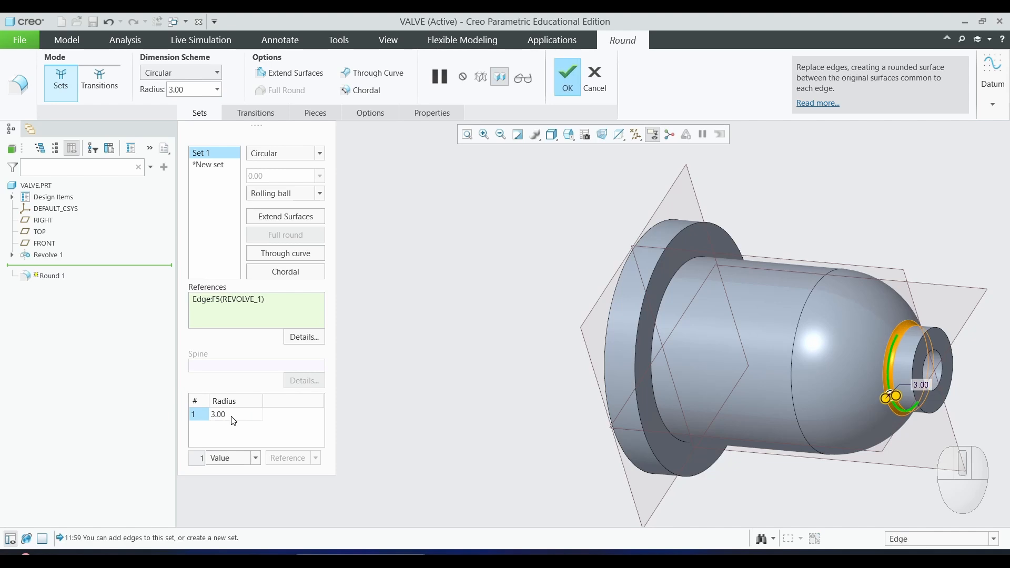
# Add the bore's edge inside the flange recess as a second 3 mm round set and complete the Round
pyautogui.moveTo(513, 350); pyautogui.dragTo(570, 370, button='middle')
pyautogui.scroll(-3, 577, 374)
pyautogui.scroll(4, 445, 282)
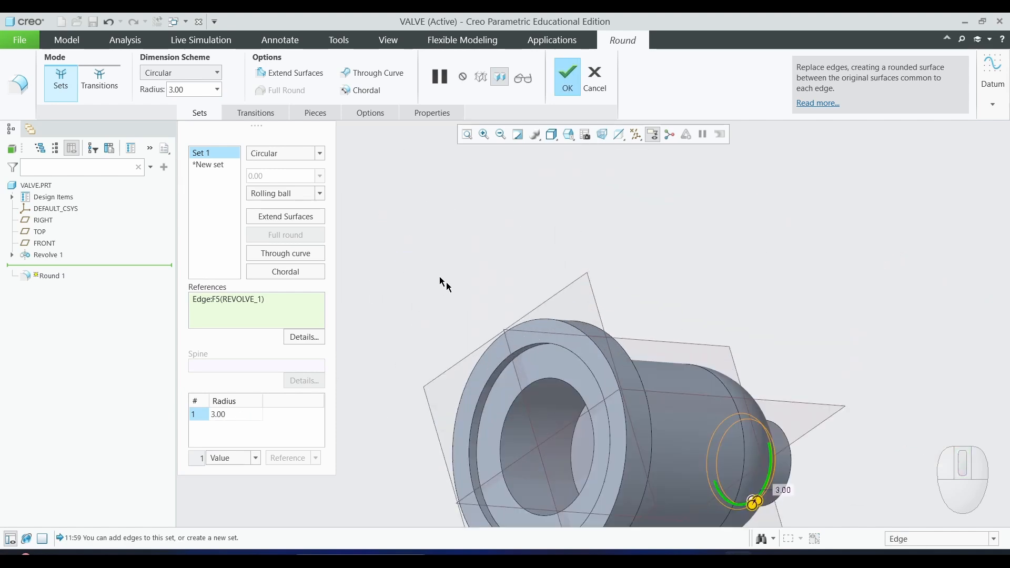
pyautogui.click(524, 398)
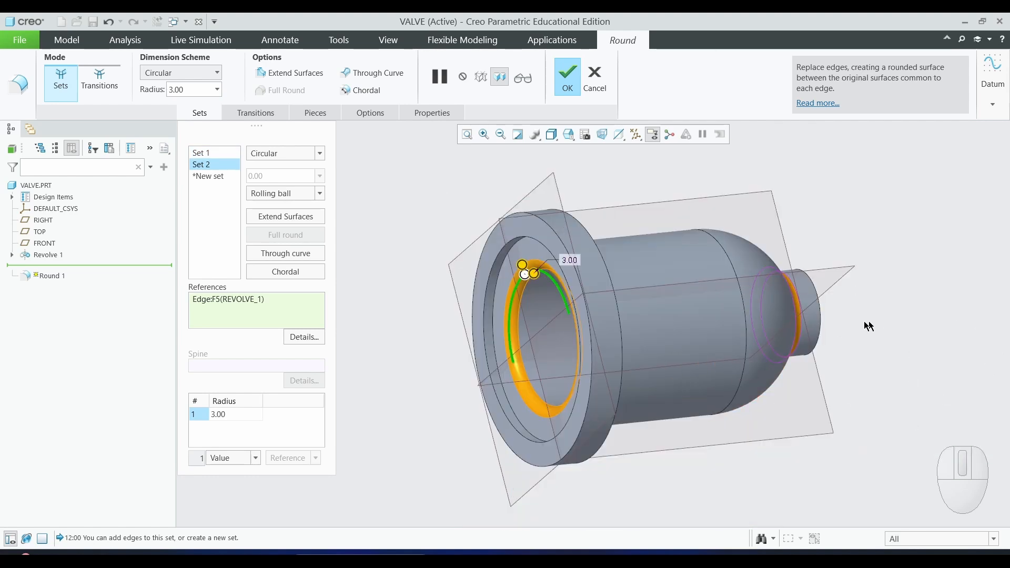
pyautogui.click(567, 76)
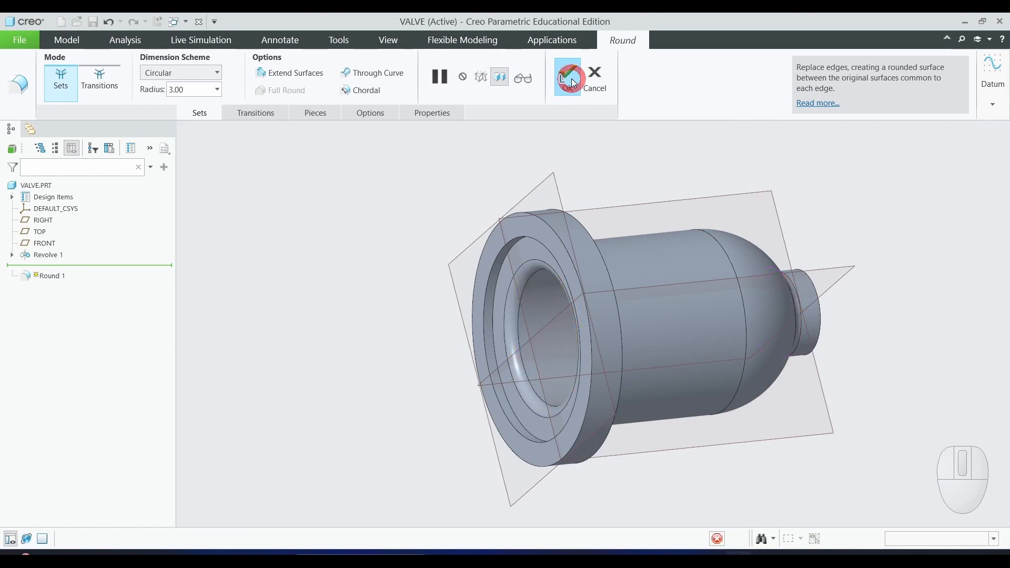
# Save the finished part as VALVE.PRT in the EX2A folder
pyautogui.click(322, 327)
pyautogui.scroll(3, 322, 329)
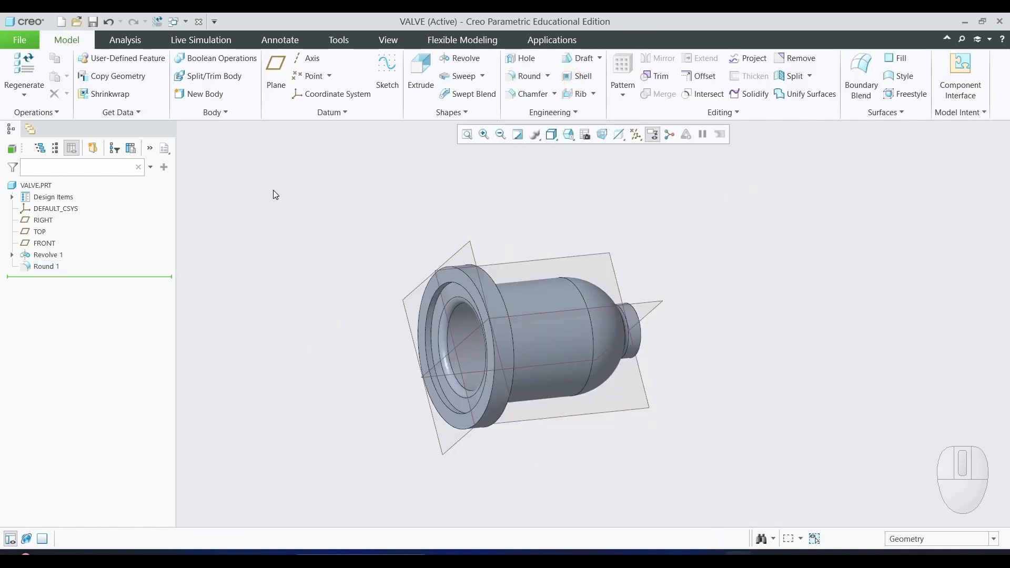
pyautogui.click(92, 21)
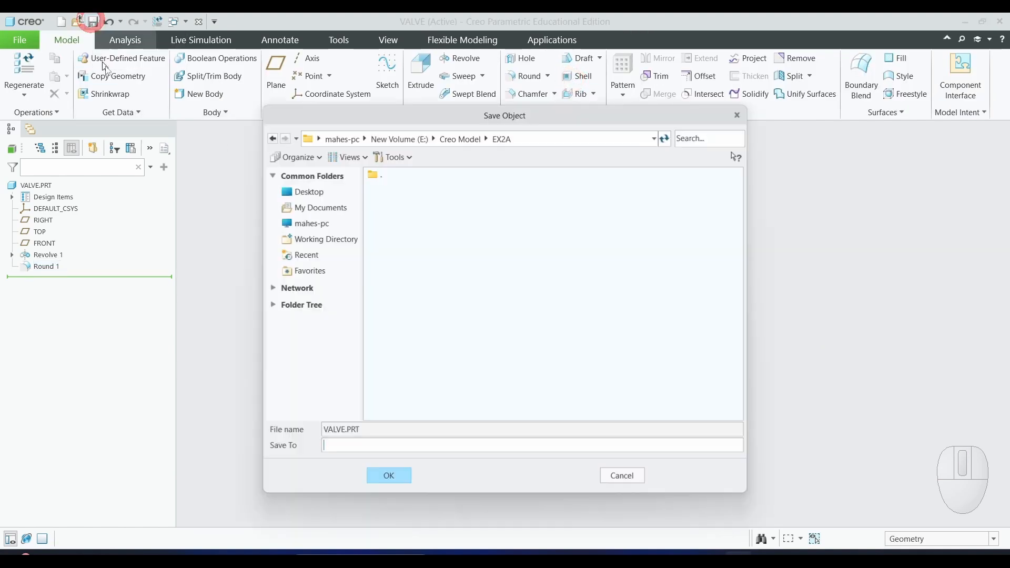
pyautogui.click(386, 474)
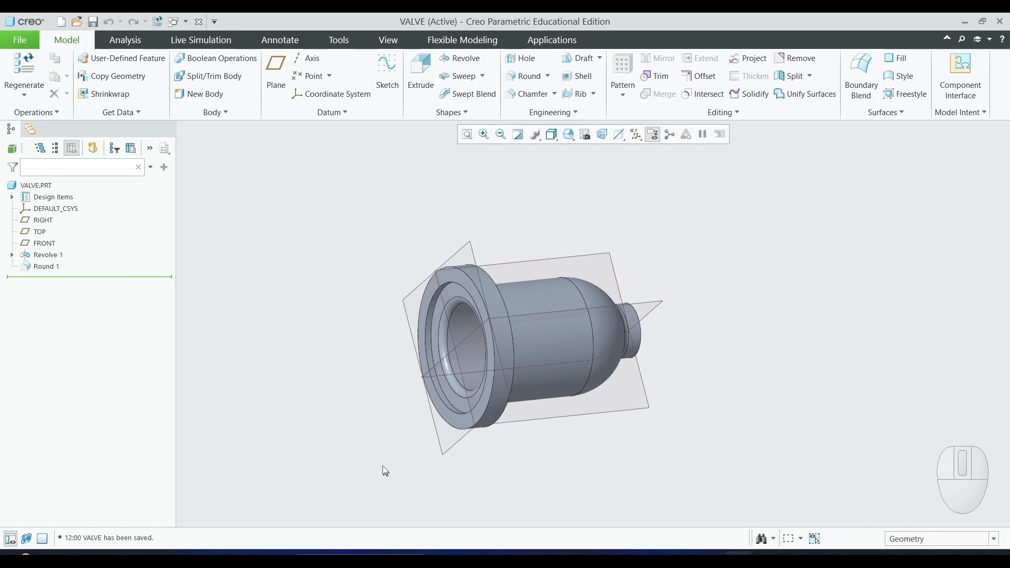